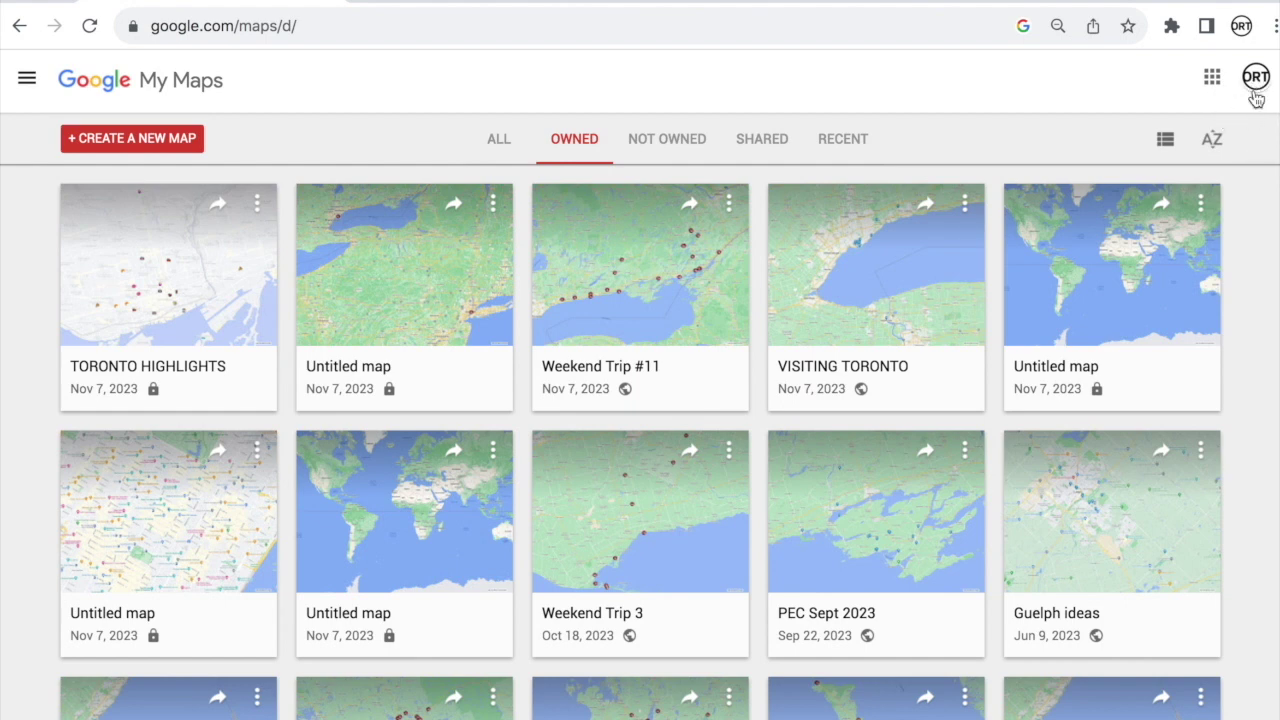
Step: Create a new map and enter TORONTO as its title
click(101, 146)
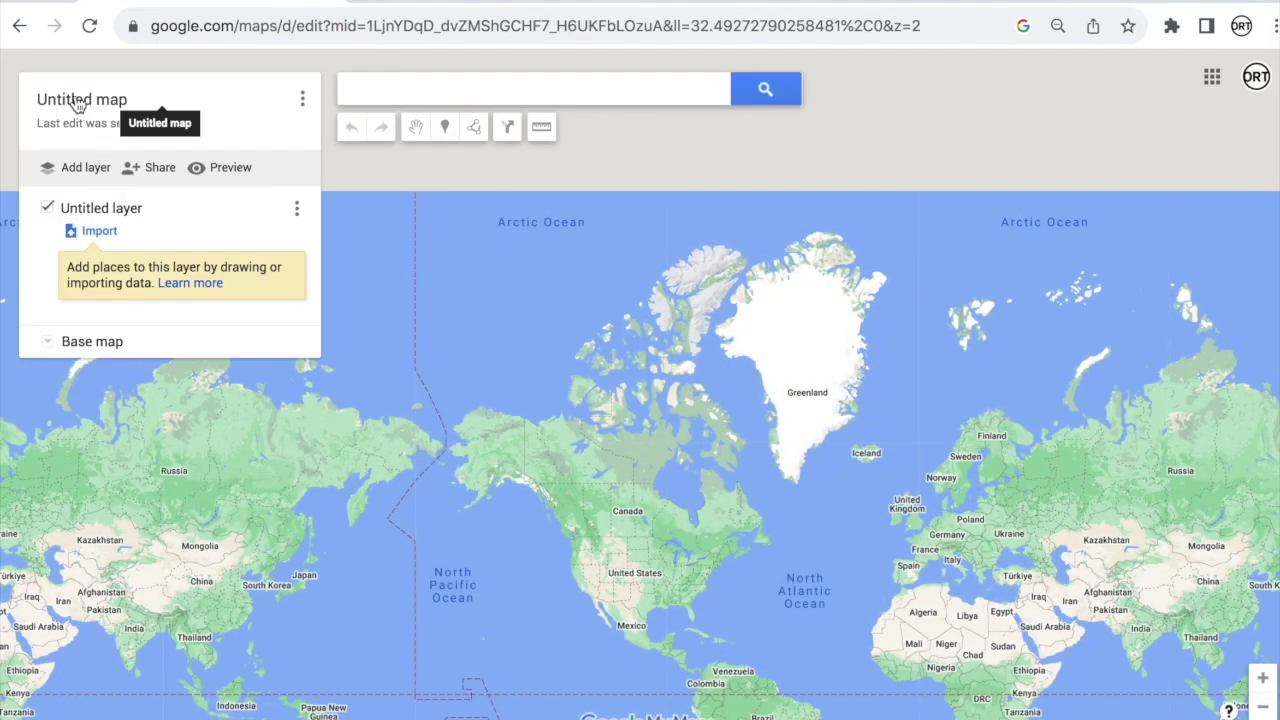
click(78, 101)
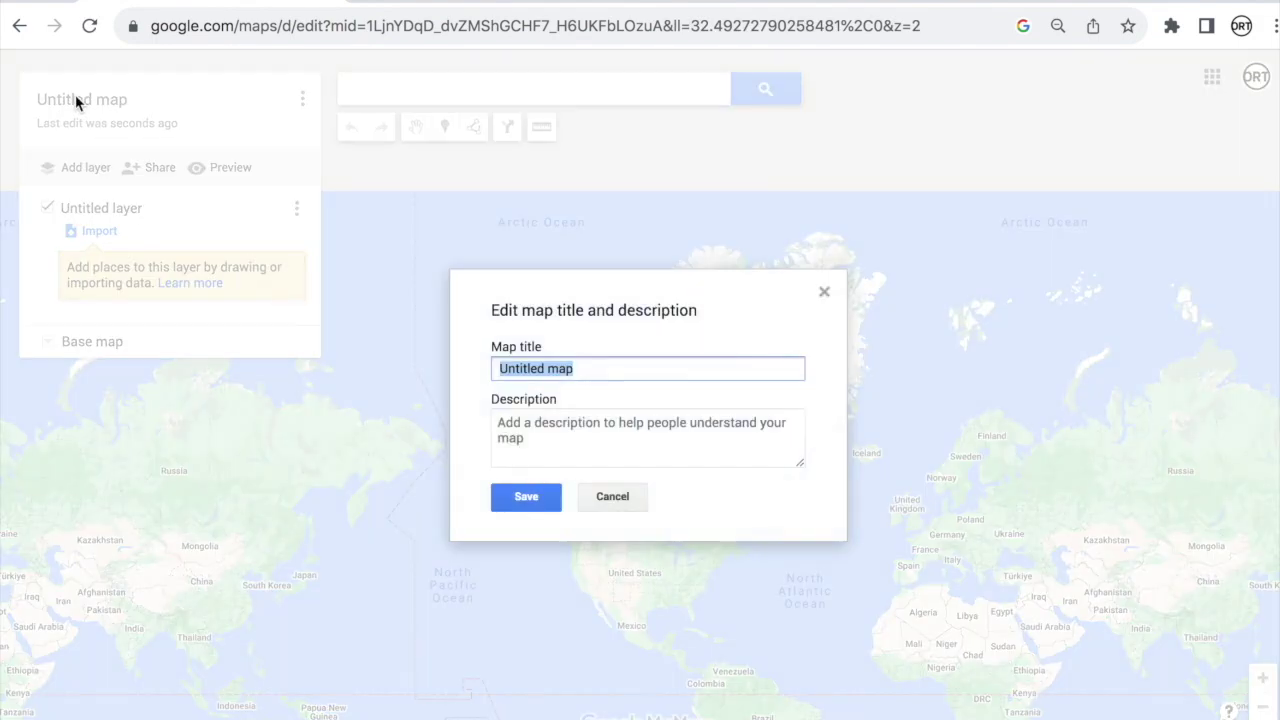
double_click(589, 372)
click(588, 368)
key(BackSpace)
key(BackSpace)
key(BackSpace)
key(BackSpace)
key(BackSpace)
key(BackSpace)
key(BackSpace)
key(BackSpace)
key(BackSpace)
key(BackSpace)
key(BackSpace)
key(BackSpace)
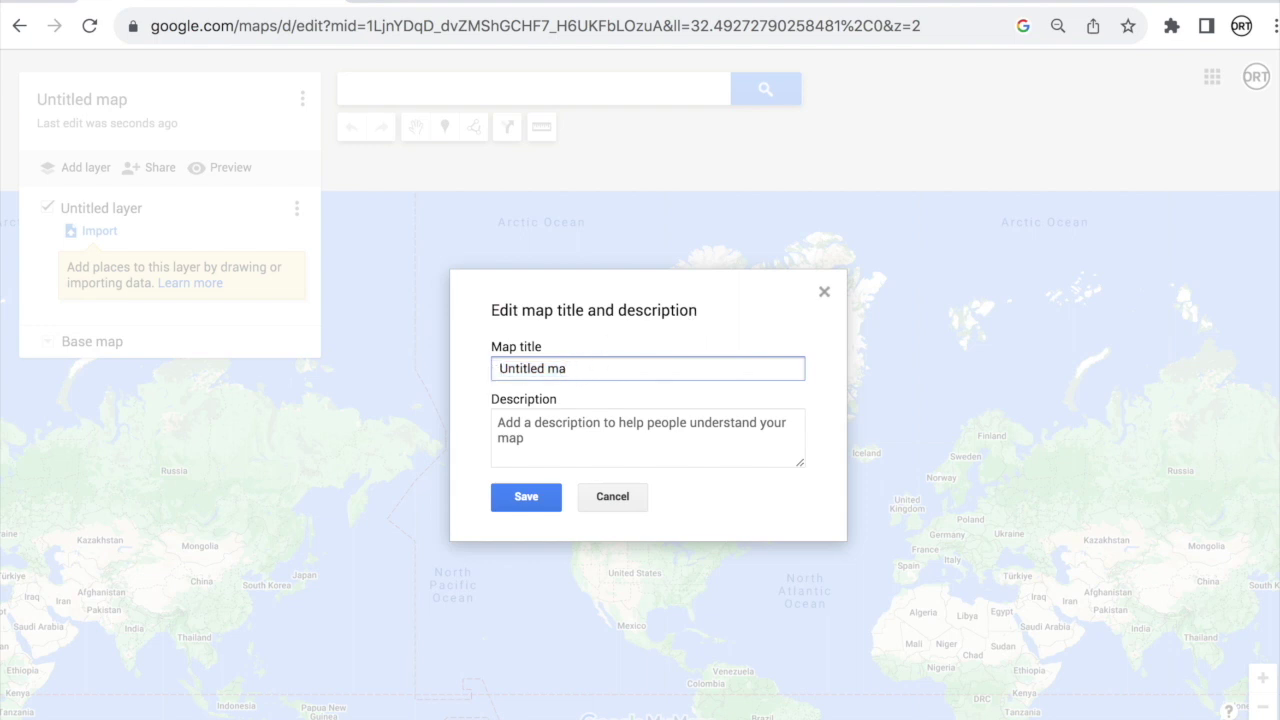
text(TORONTO)
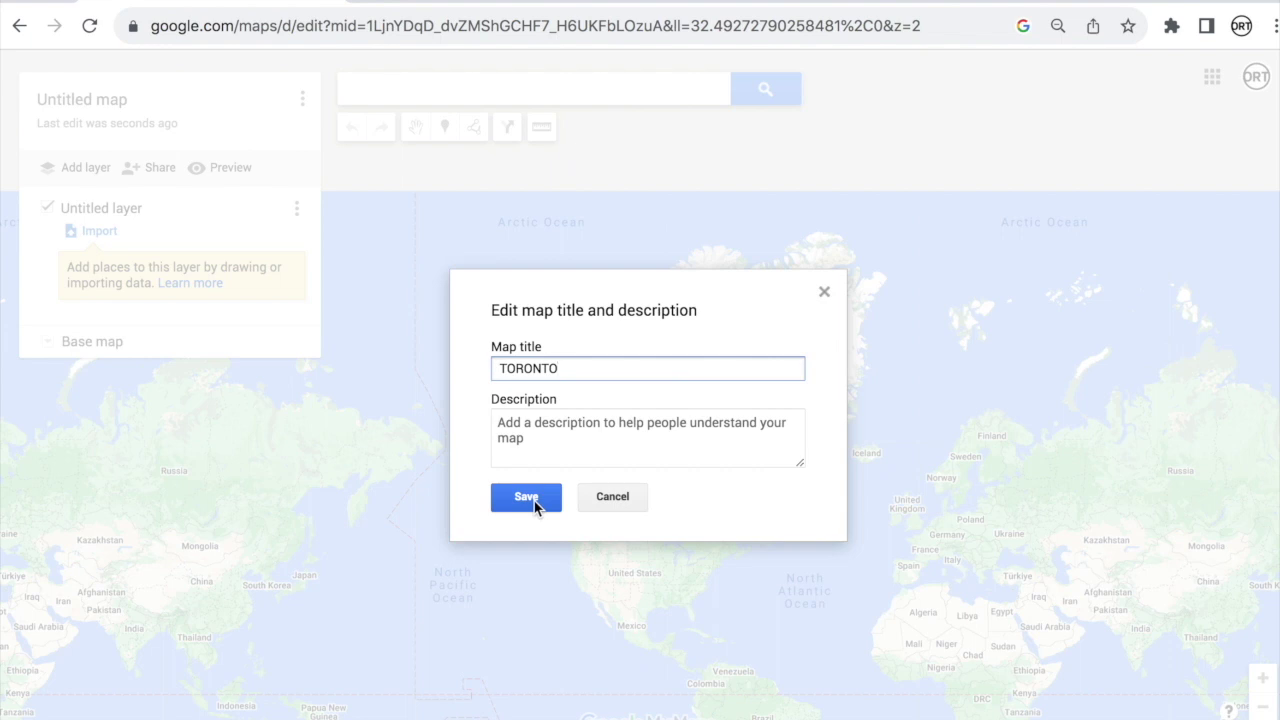
Step: Add the map description "January 1-7" and save the title and description
click(530, 424)
text(January 1-)
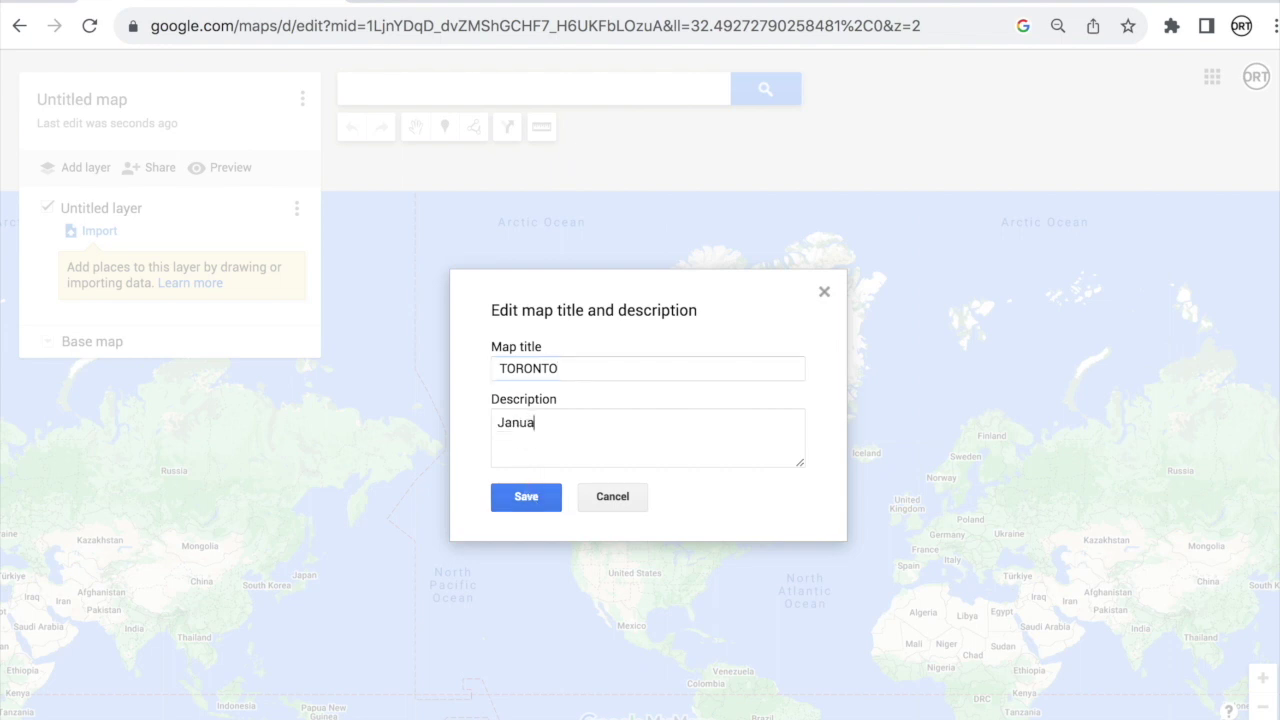
text(7)
click(530, 499)
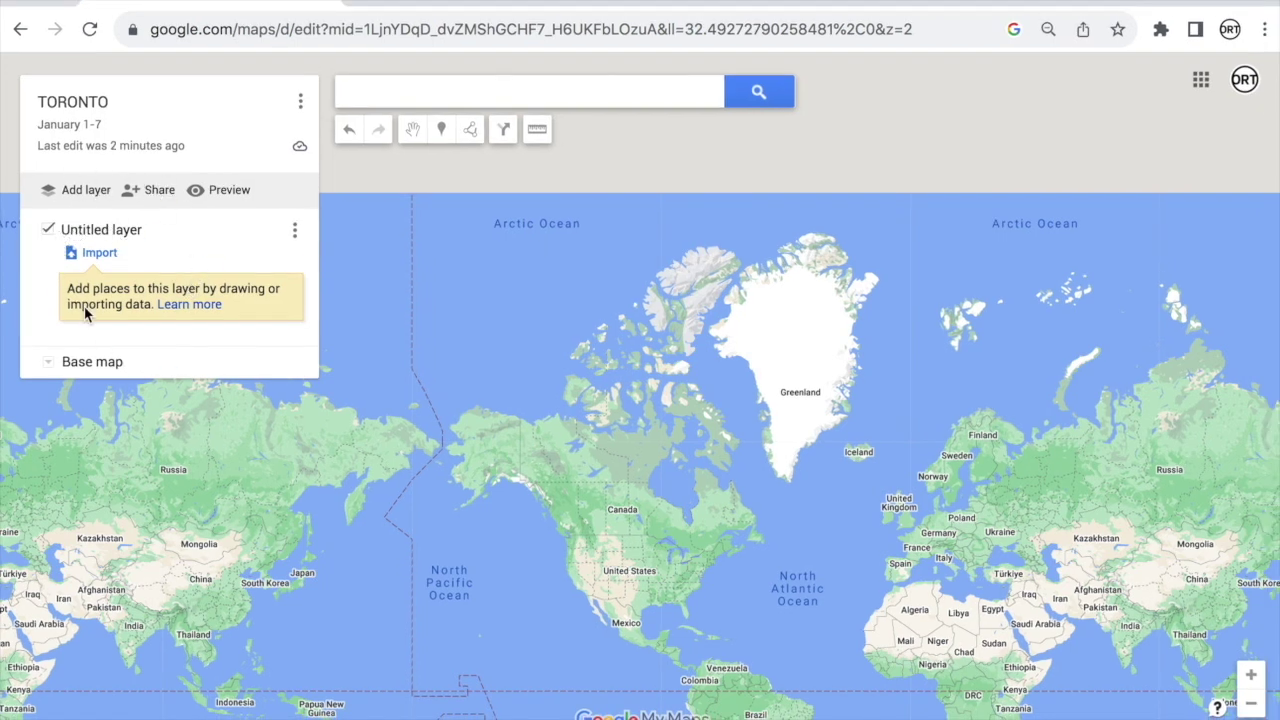
Step: Search for the CN Tower on Bremner Boulevard, Toronto, and add it to the untitled layer
click(383, 89)
text(C)
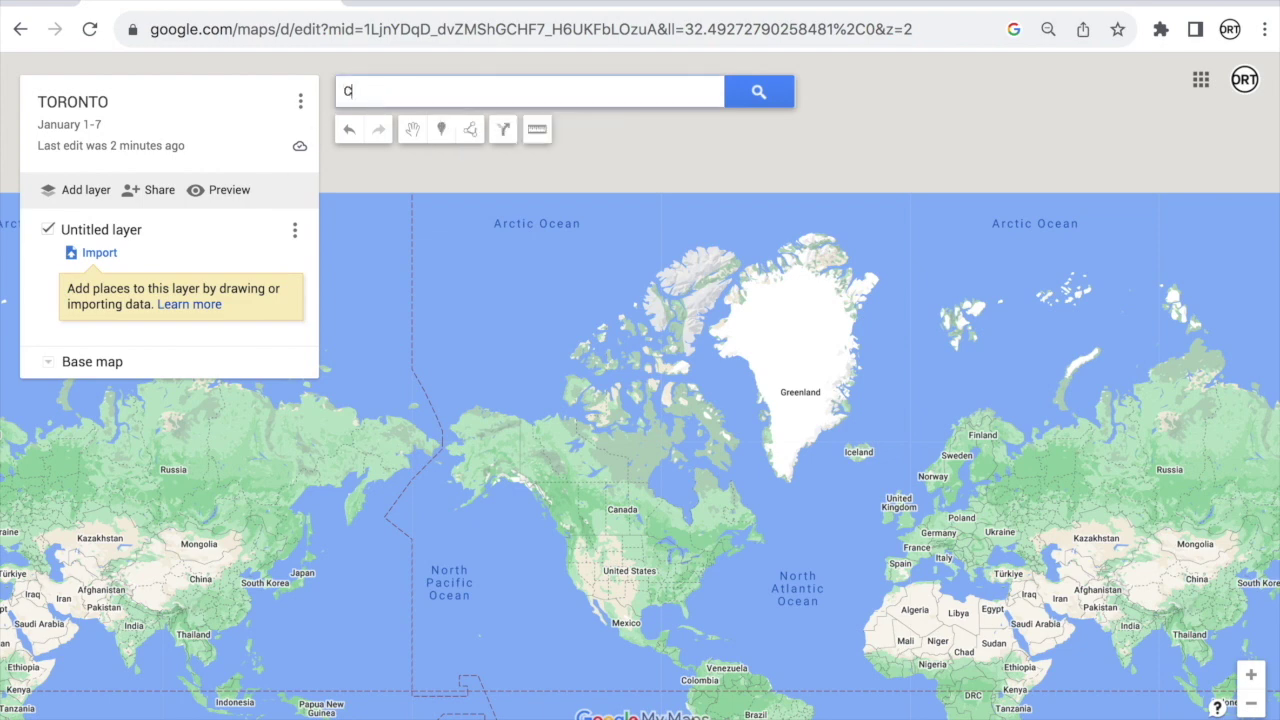
text(N tower)
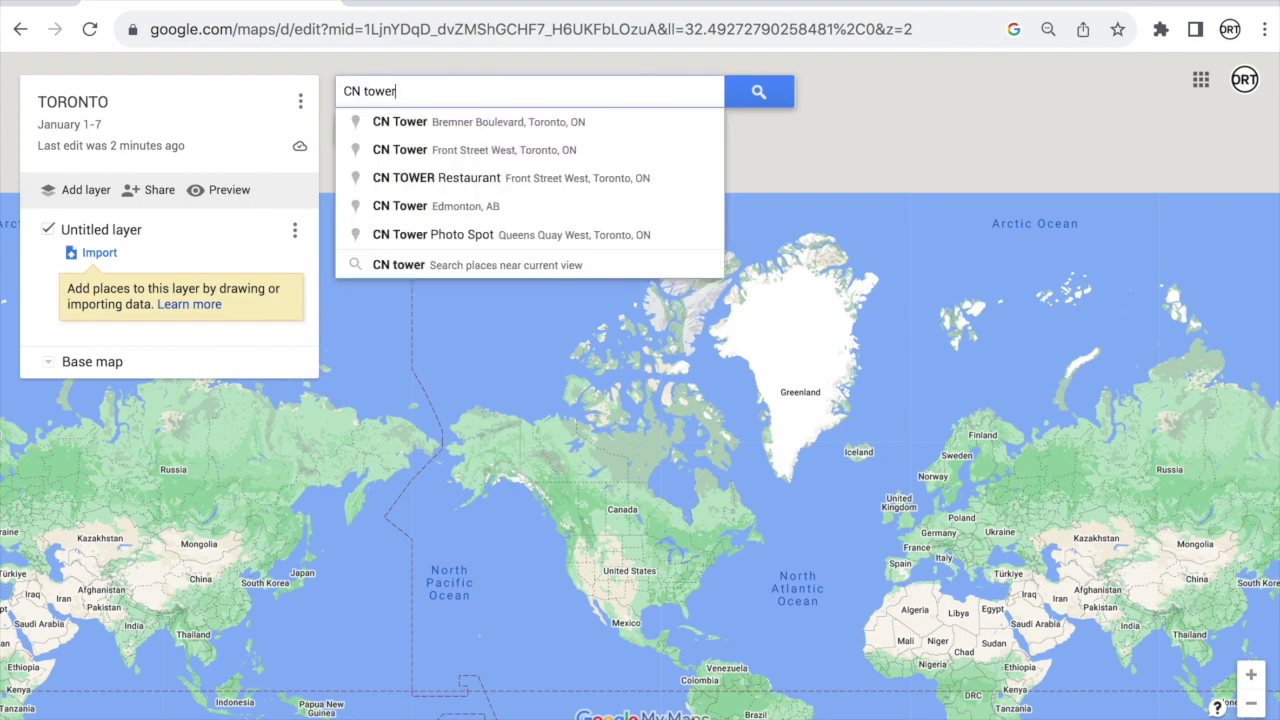
click(413, 133)
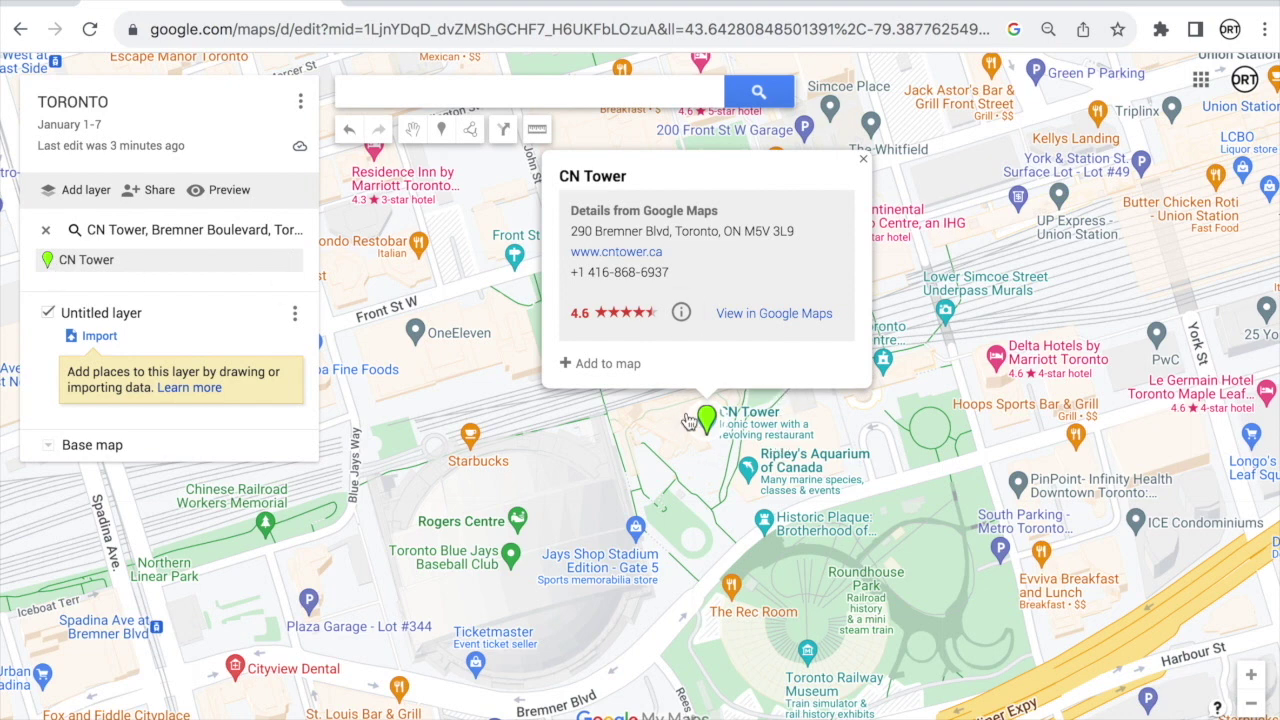
mouse_move(165, 252)
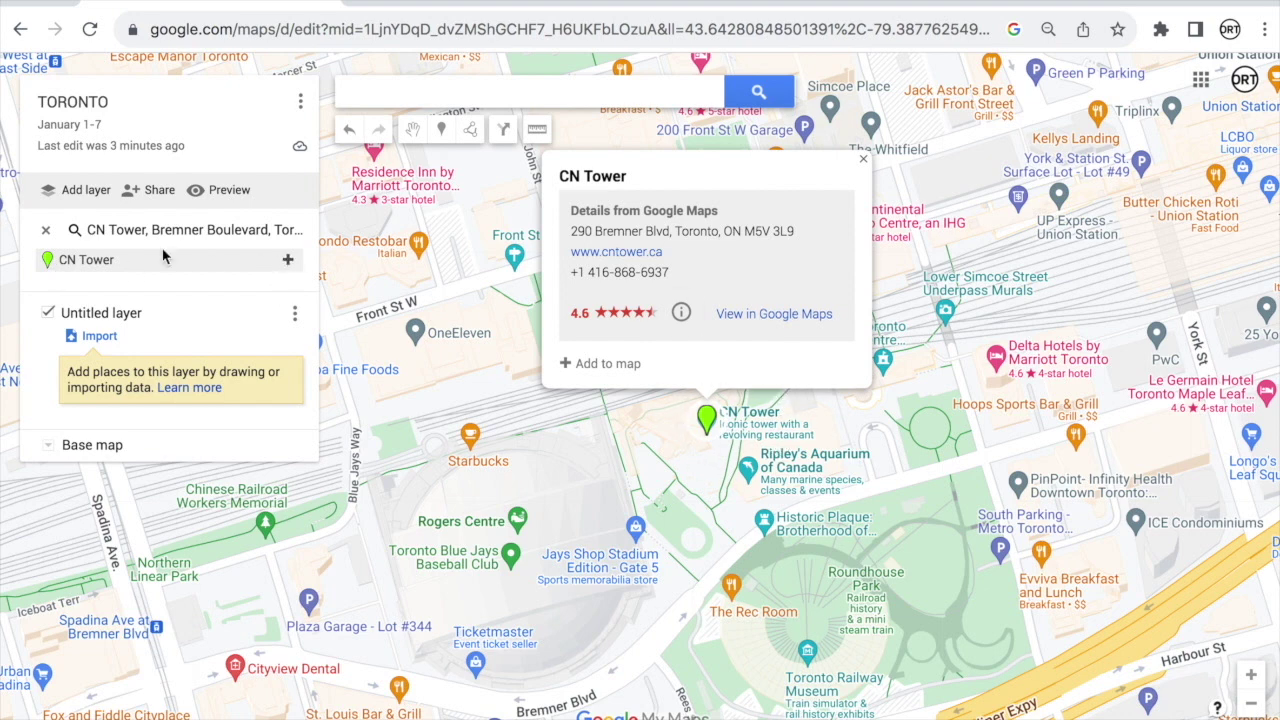
click(288, 261)
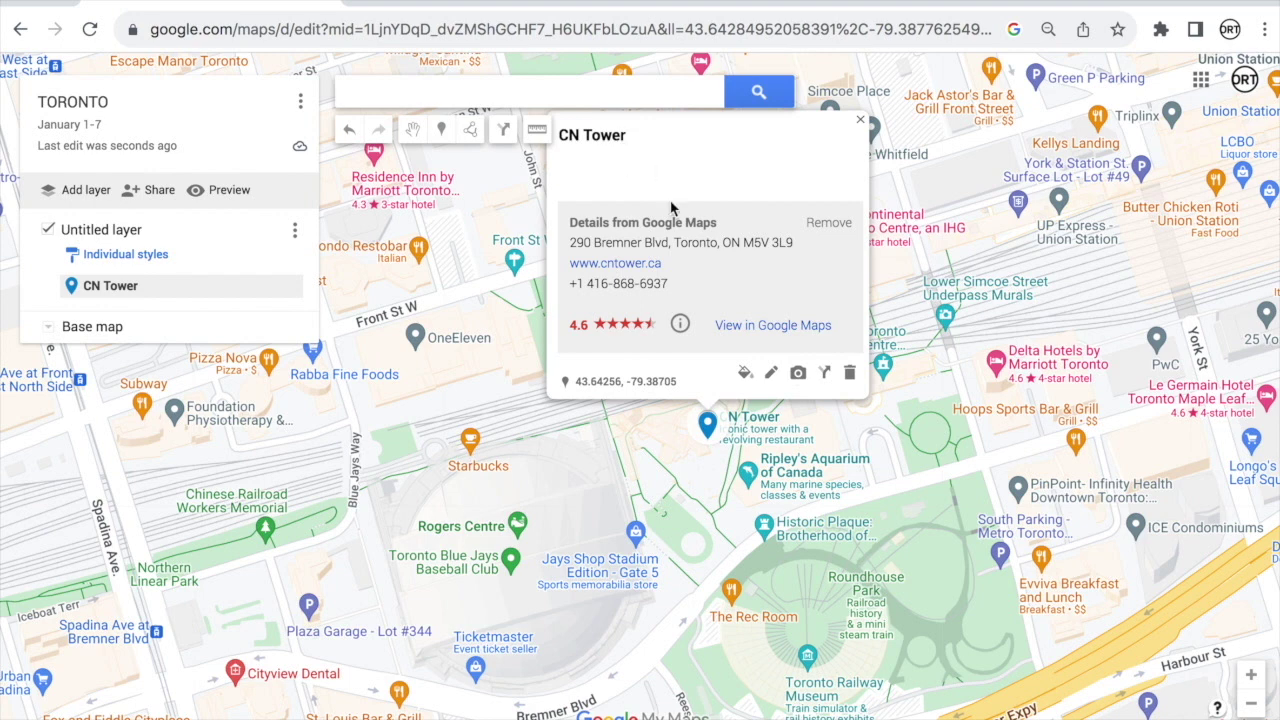
Step: Add the note "Open 9 - 10" to the CN Tower place and save it
click(771, 375)
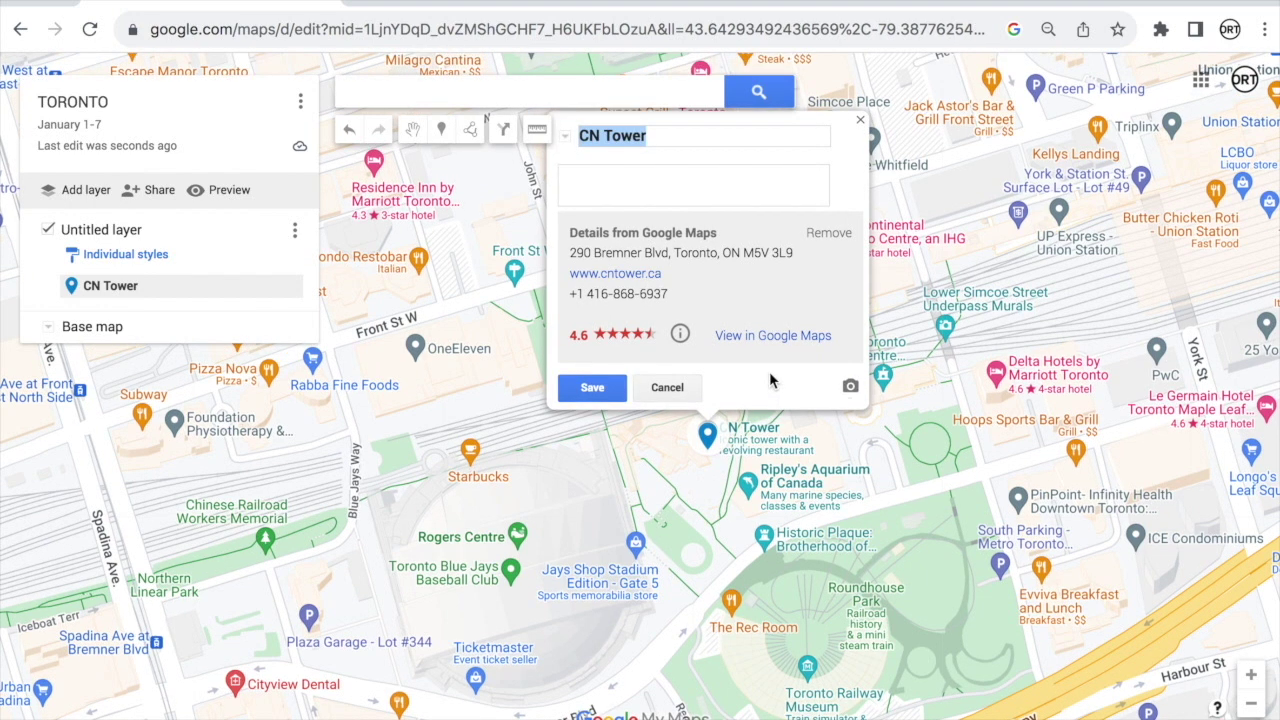
key(Tab)
text(Open 9 - )
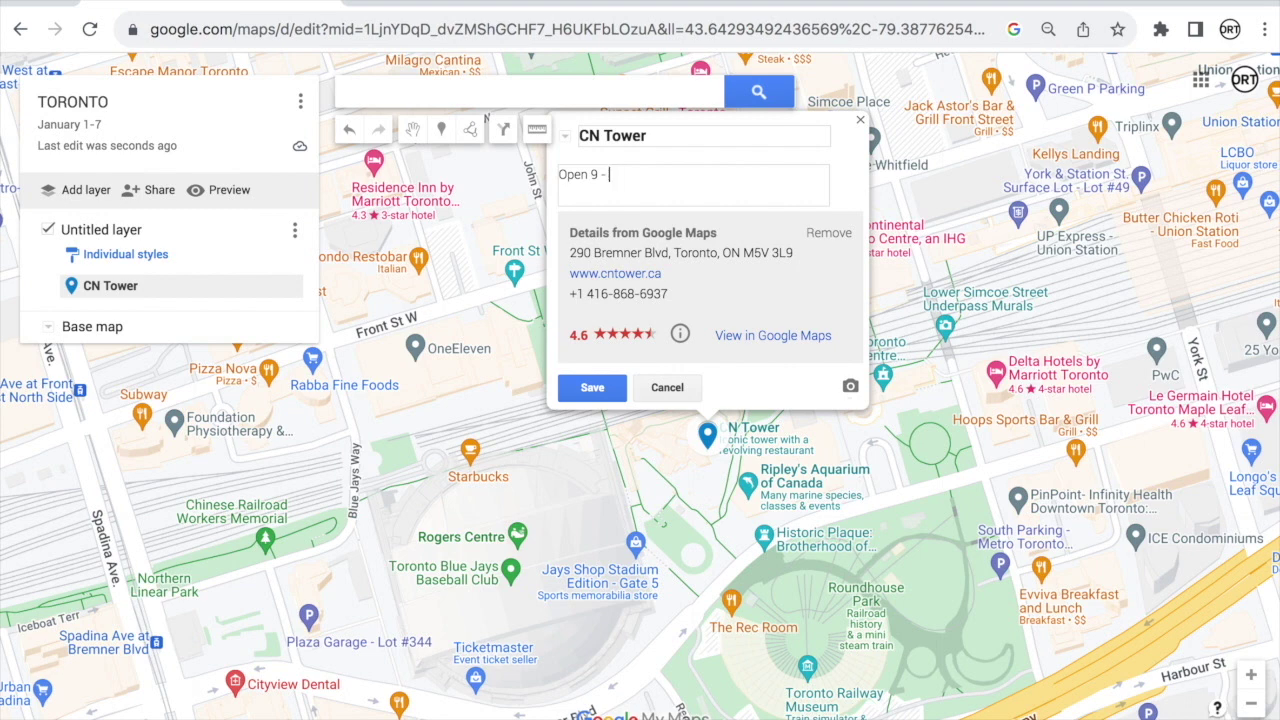
text(10)
click(594, 389)
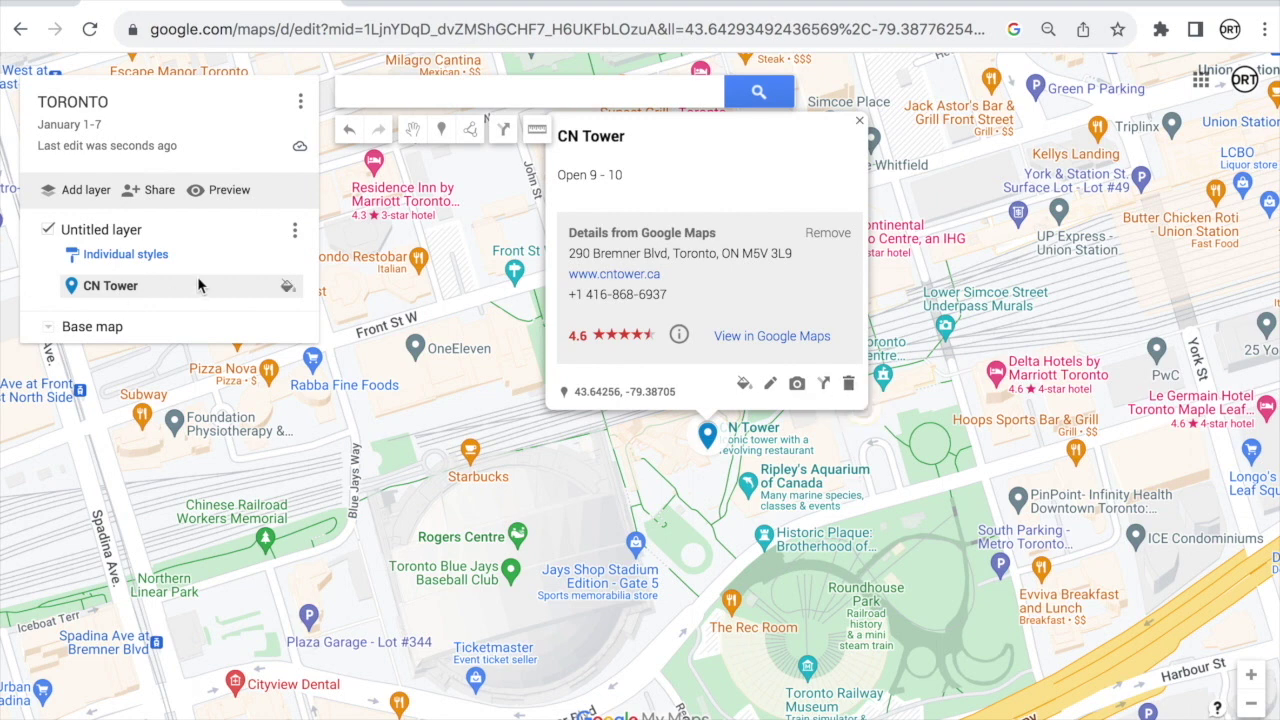
Step: Search for the Distillery District in Old Toronto, add it to the layer, and close its details
click(405, 88)
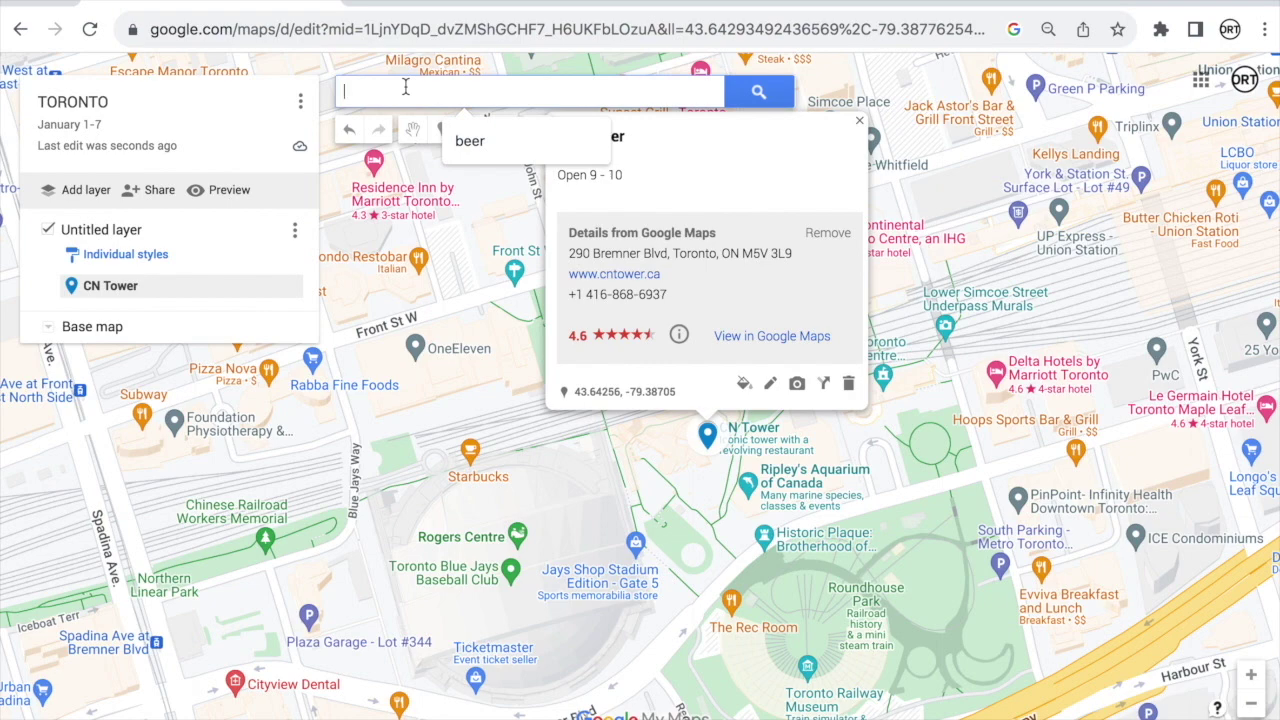
text(distillery)
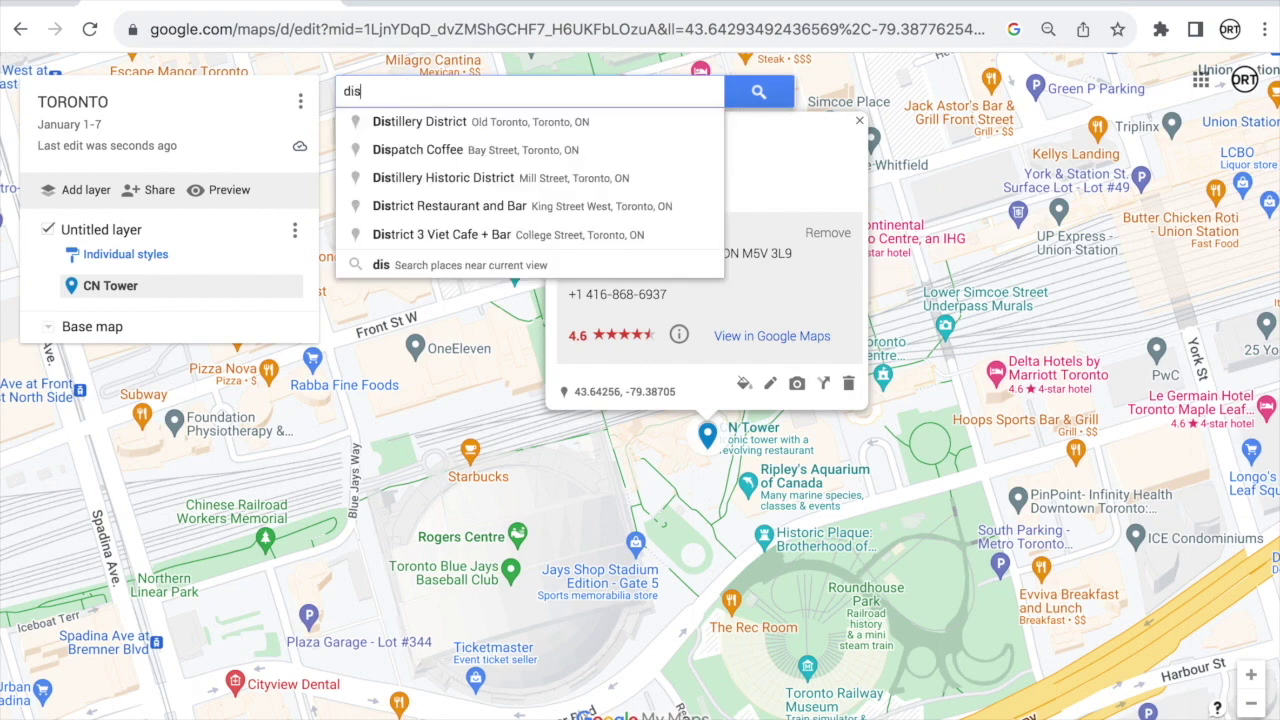
key(Down)
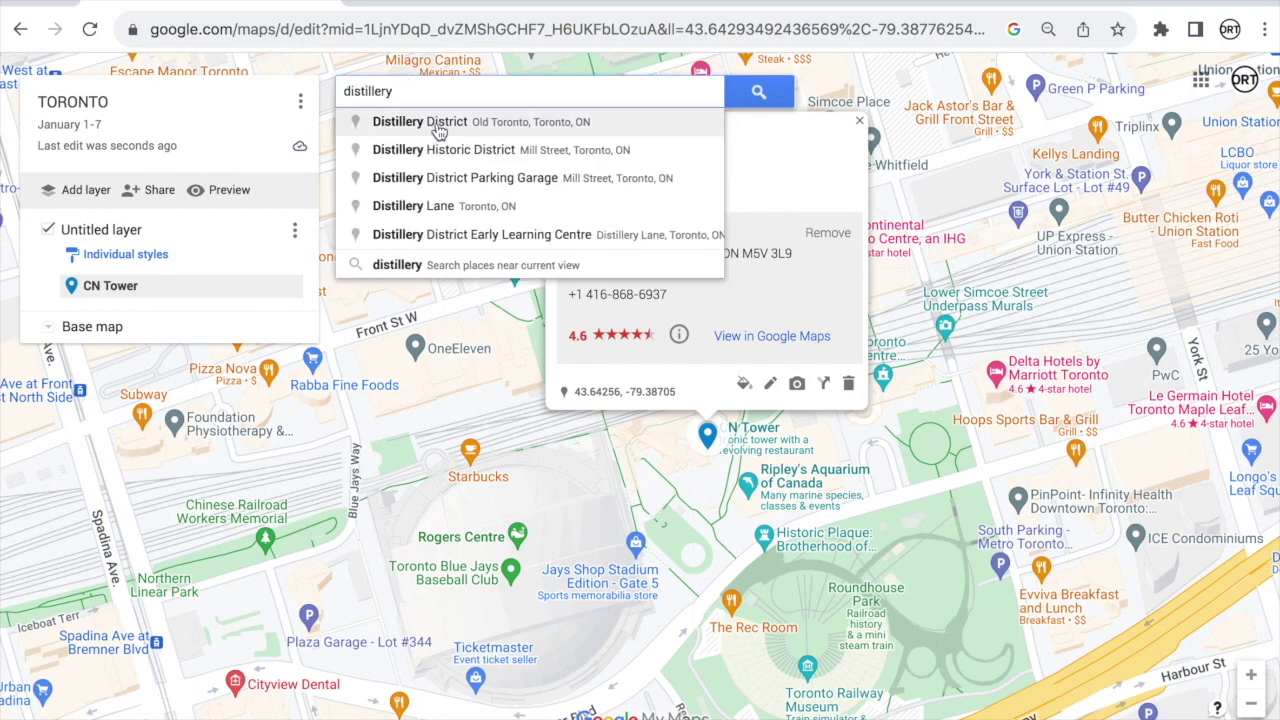
key(Return)
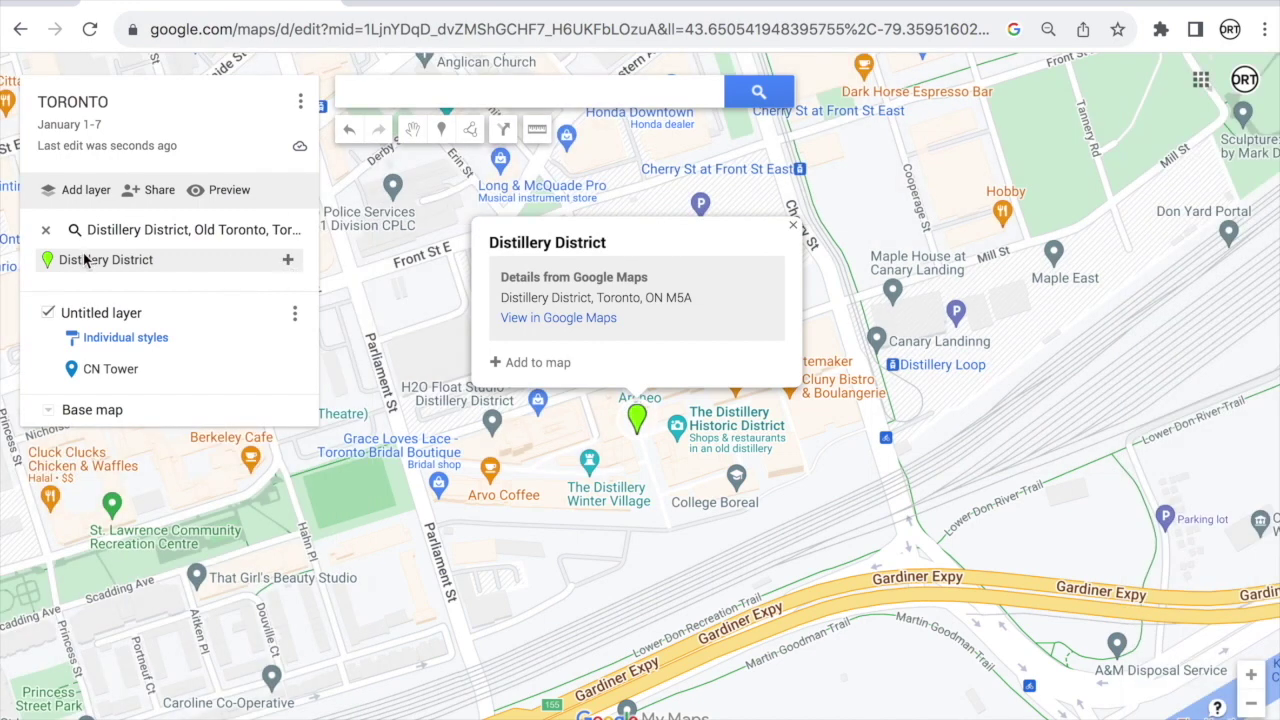
click(289, 262)
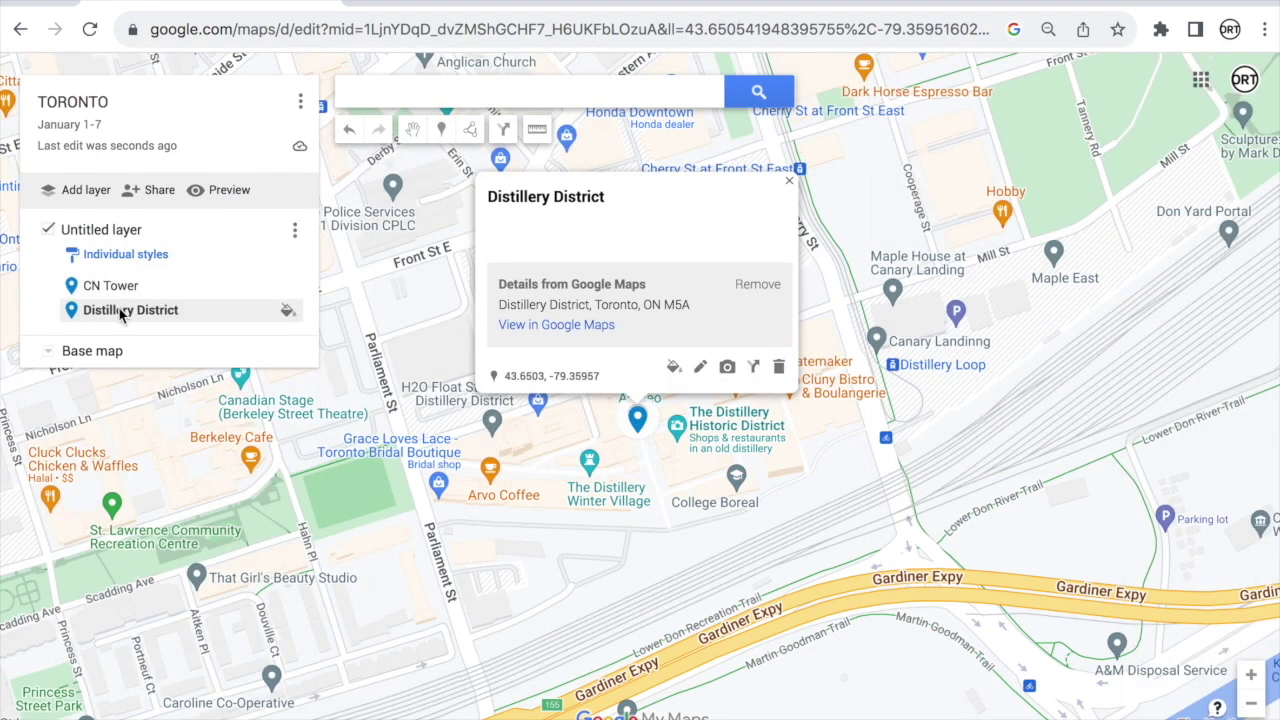
click(790, 186)
Step: Search for Casa Loma on Austin Terrace, Toronto, add it to the layer, and close its details
click(541, 90)
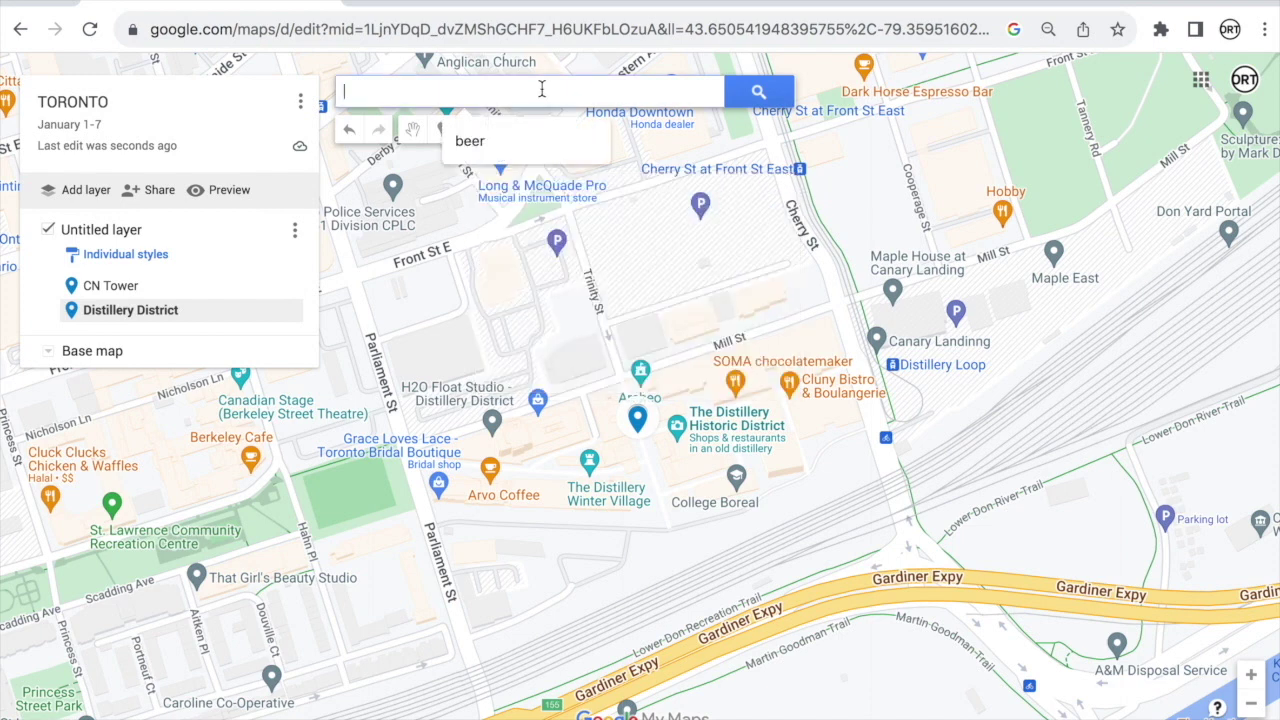
text(casa loma)
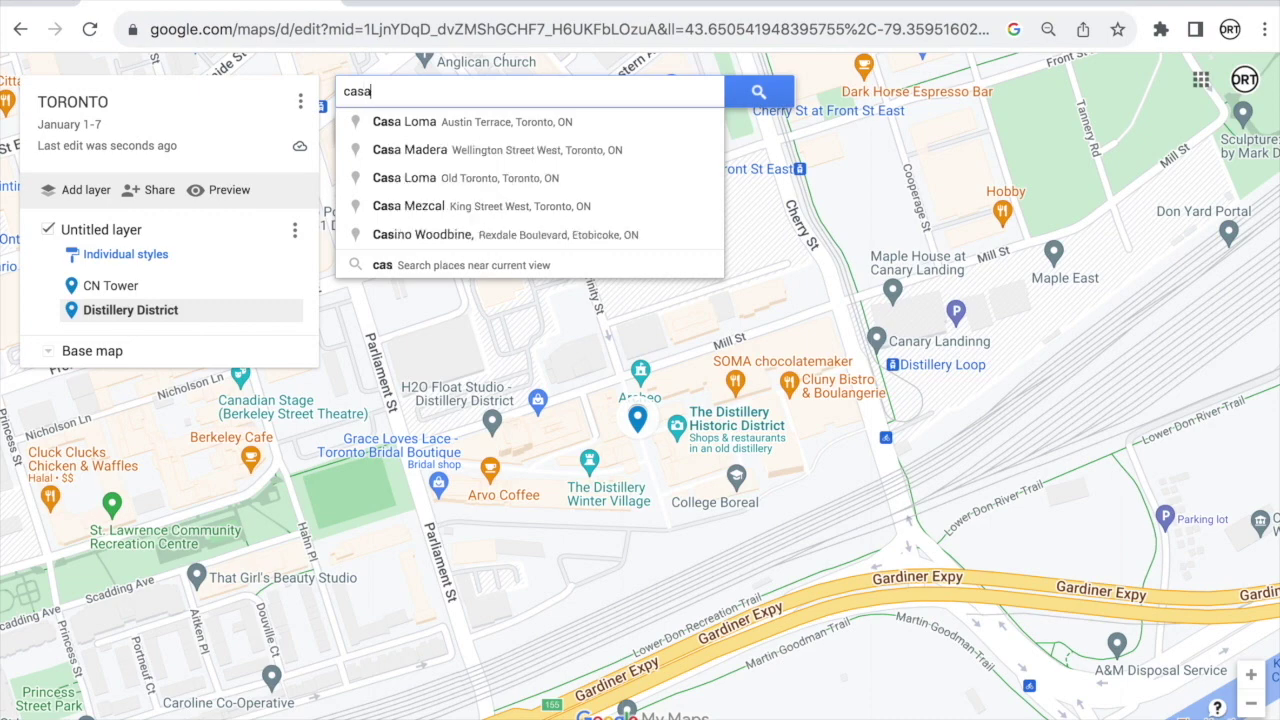
click(606, 122)
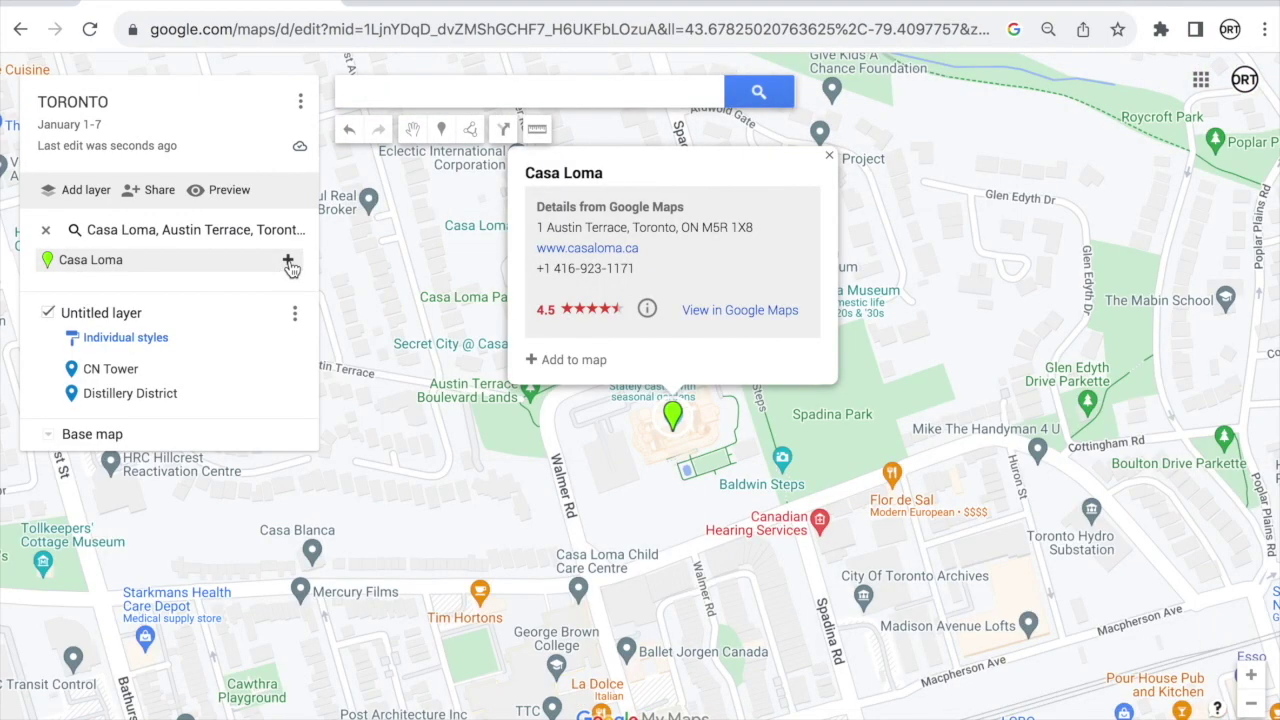
click(288, 262)
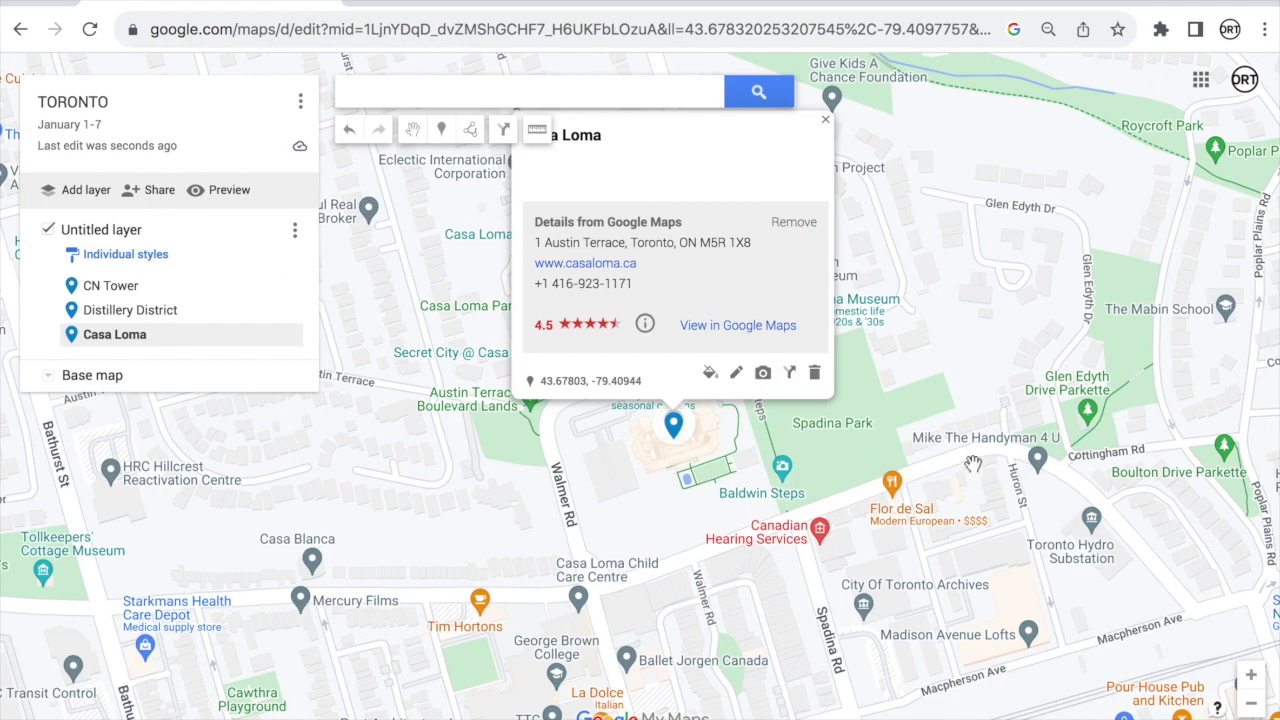
click(825, 124)
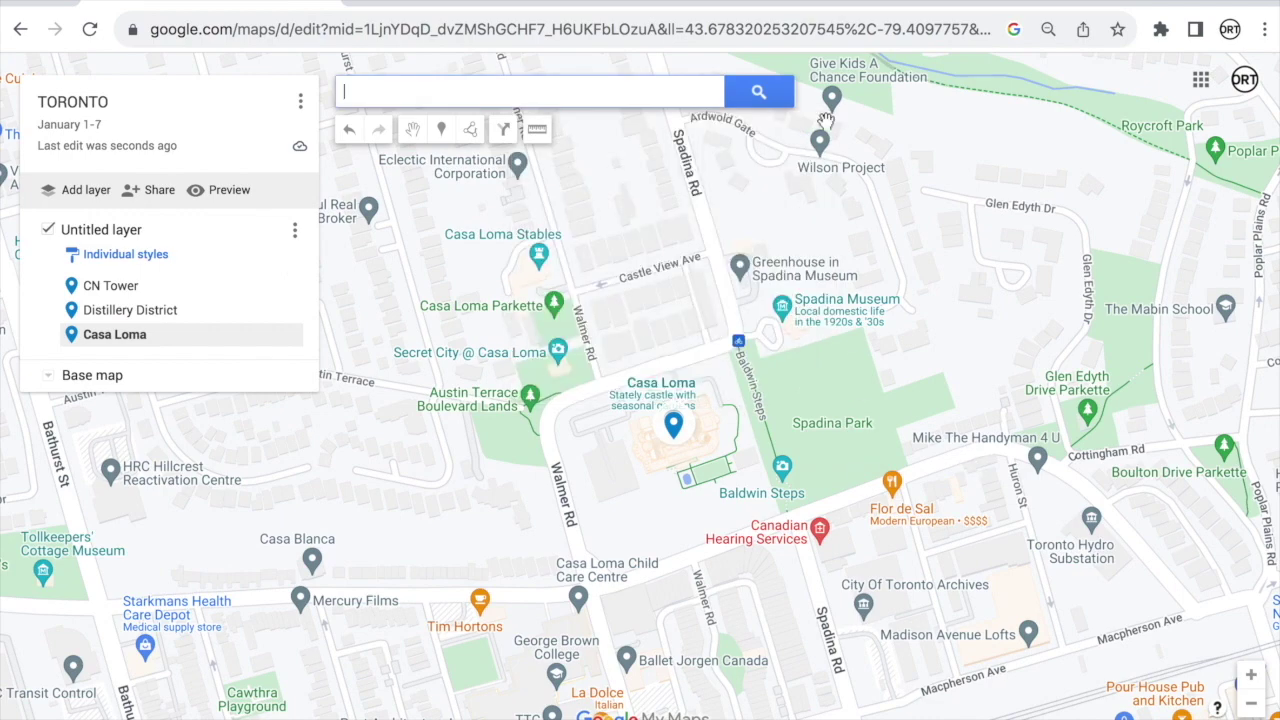
Step: Change the base map to the pale style with light blue-violet water
scroll(838, 483, down, 2)
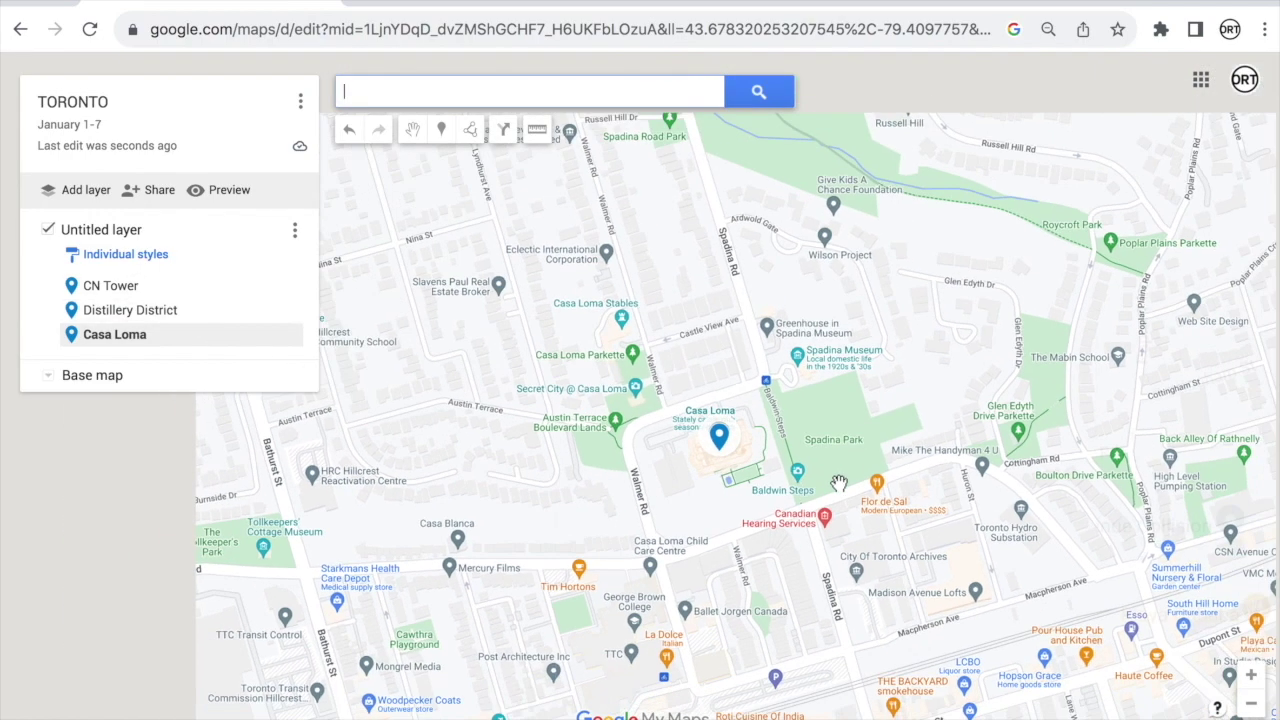
scroll(838, 483, down, 3)
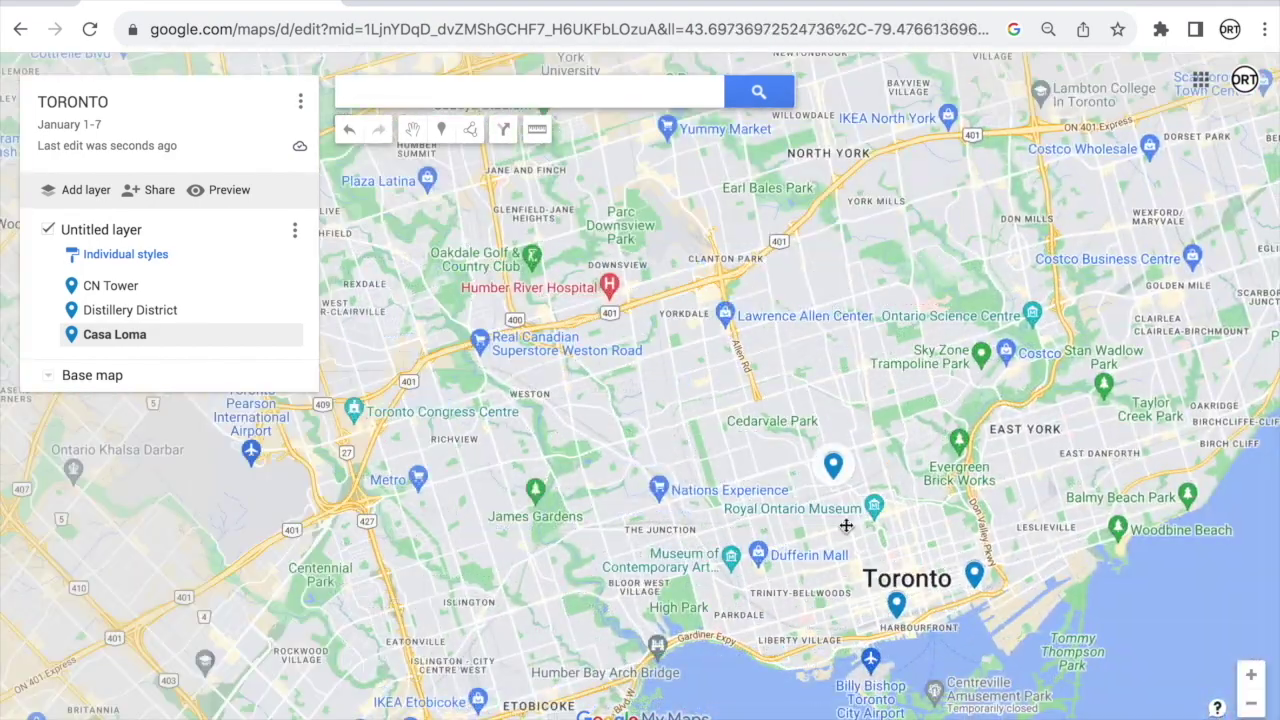
drag(838, 480, 685, 357)
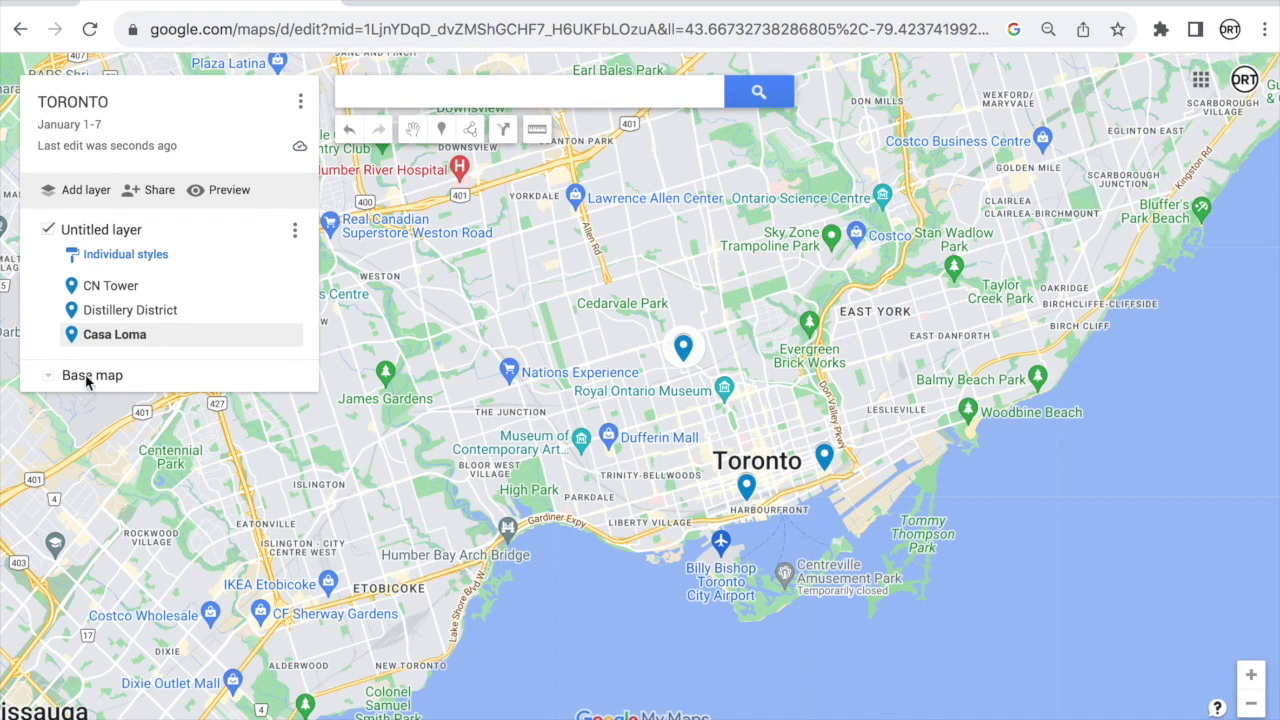
click(47, 375)
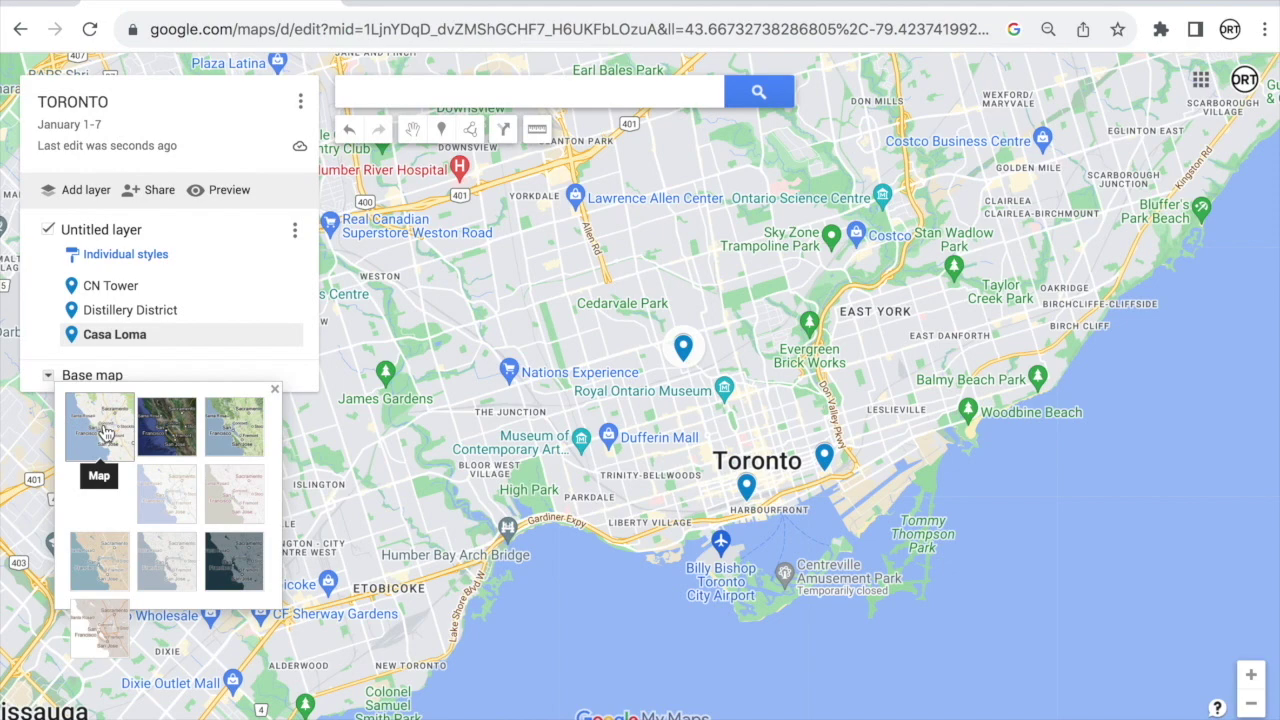
click(100, 490)
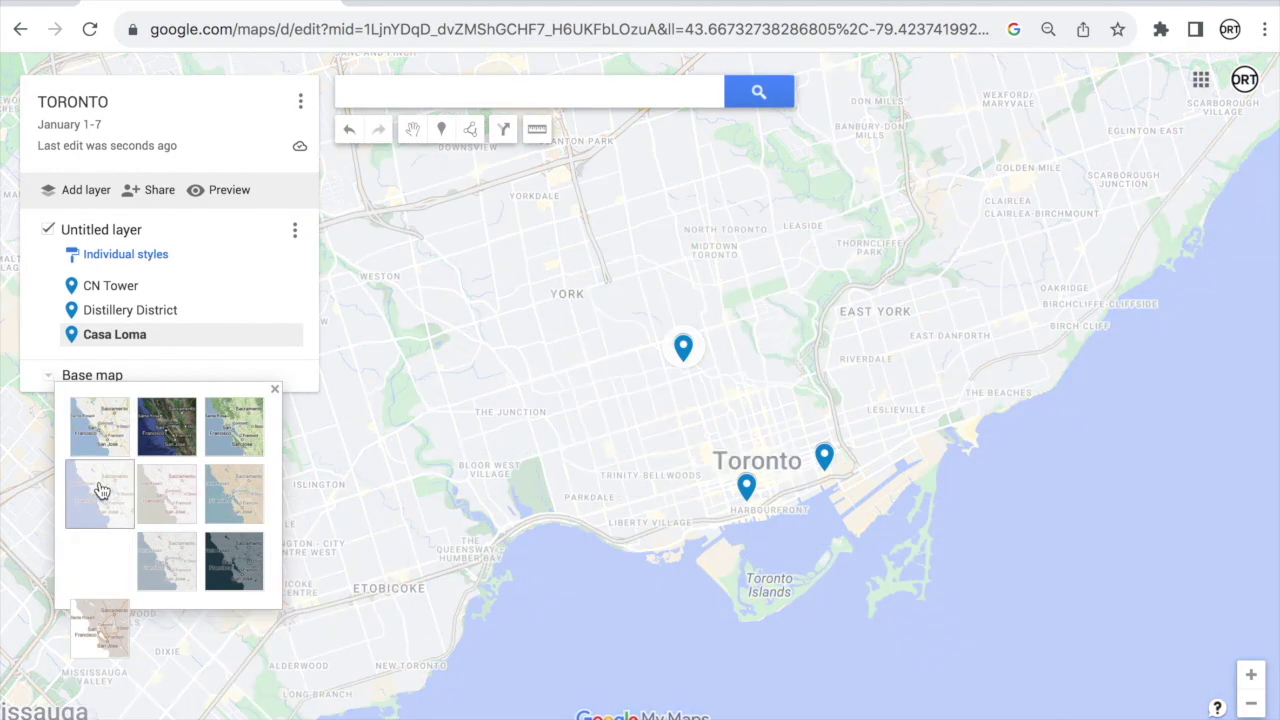
click(176, 518)
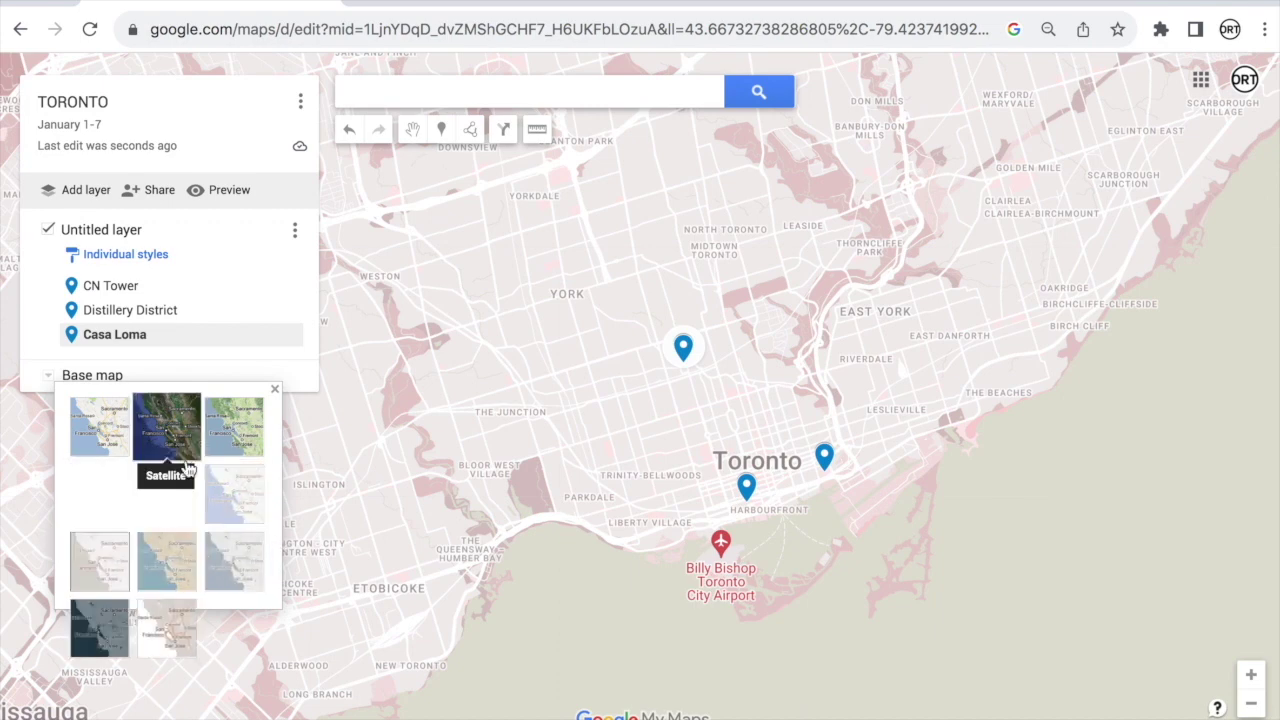
click(108, 490)
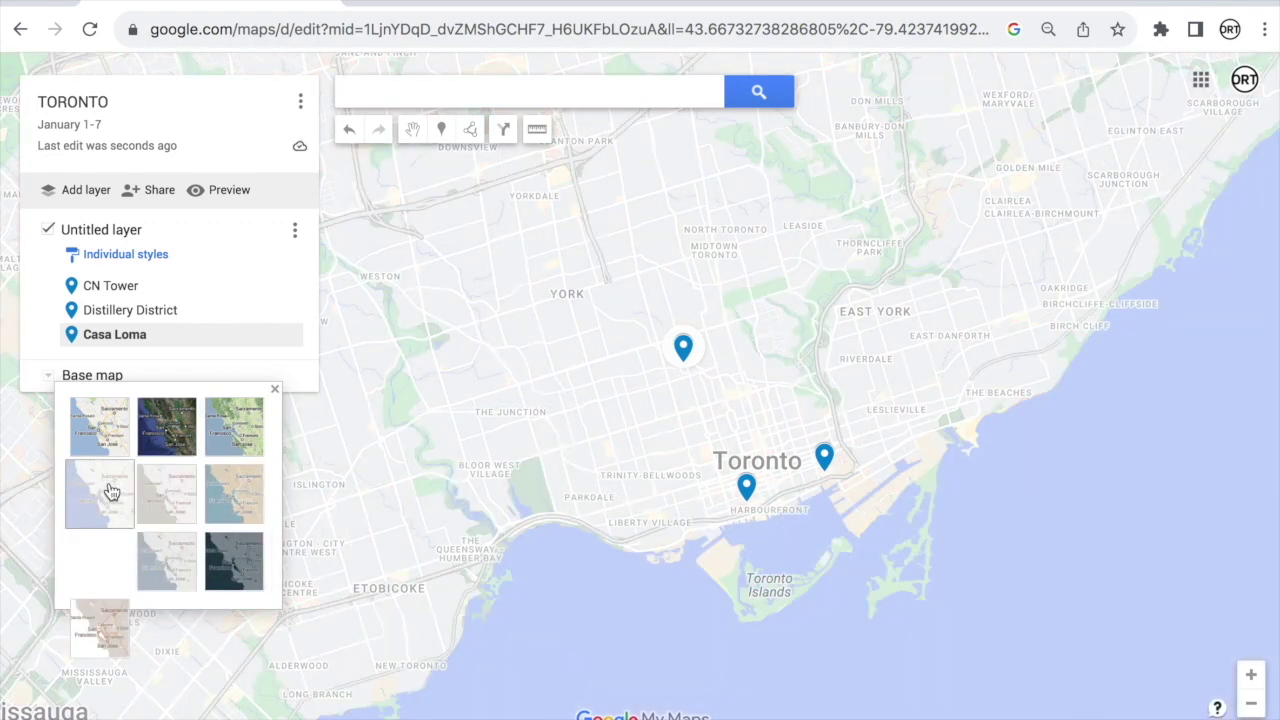
click(275, 390)
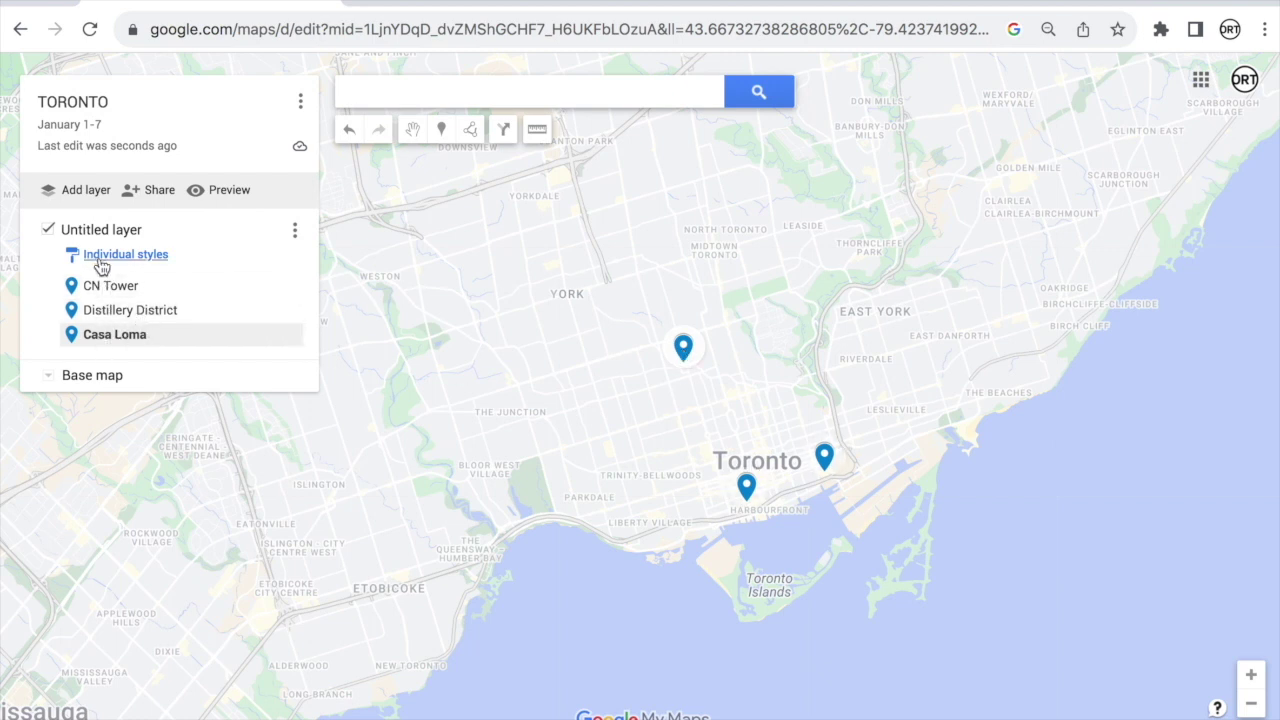
Step: Move Distillery District above CN Tower in the layer's place list and close its details
click(150, 310)
drag(150, 310, 132, 286)
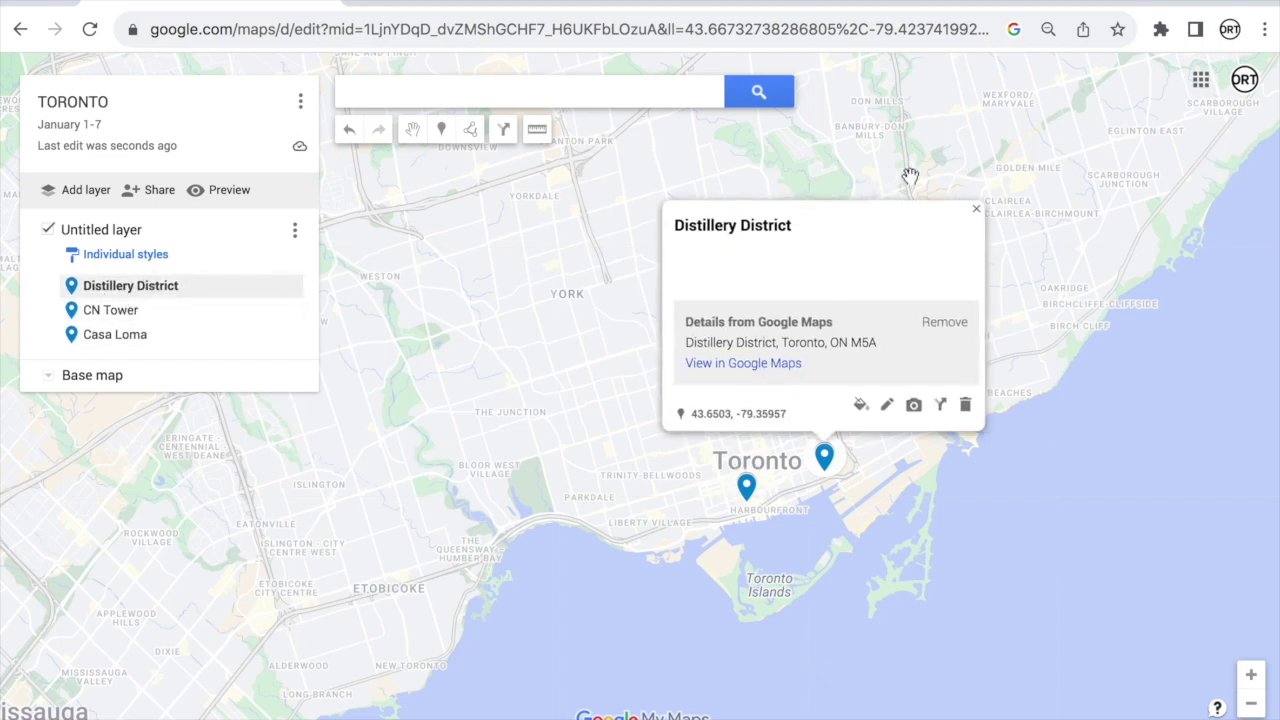
click(977, 210)
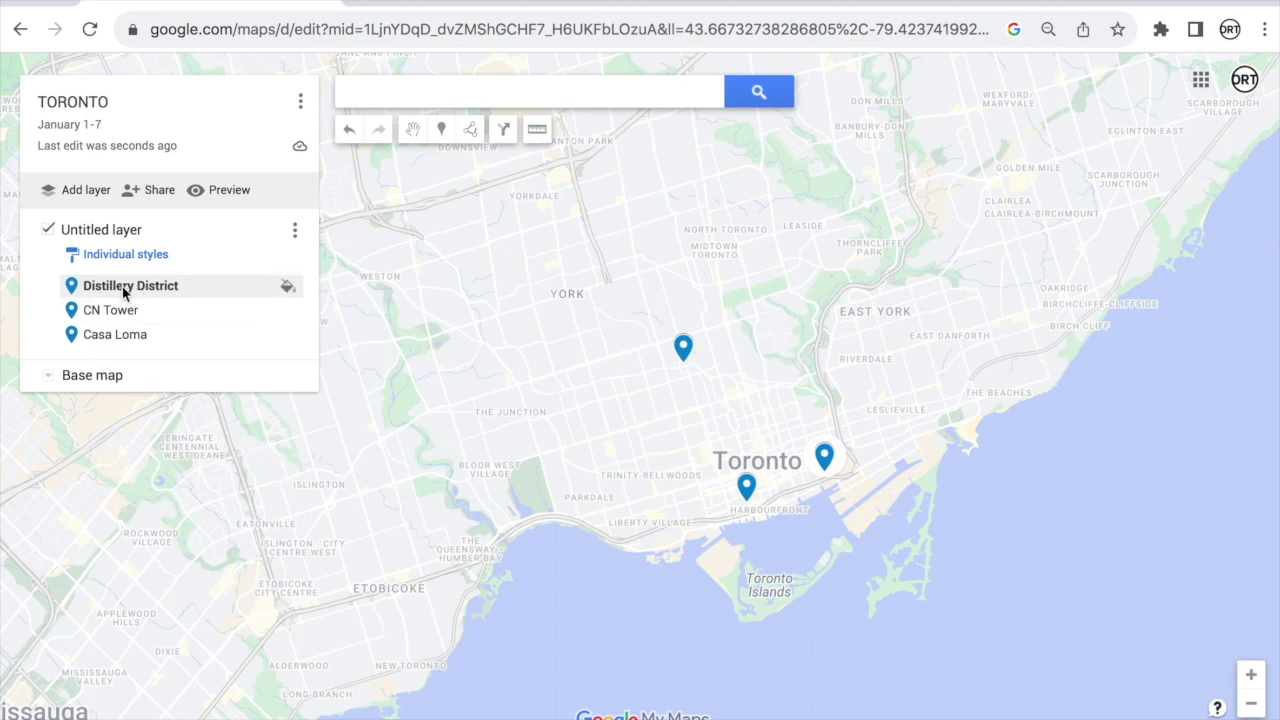
Step: Open the full icon catalogue for the Distillery District marker and look through its categories, from Shapes and Sports and Recreation to Animals
click(287, 289)
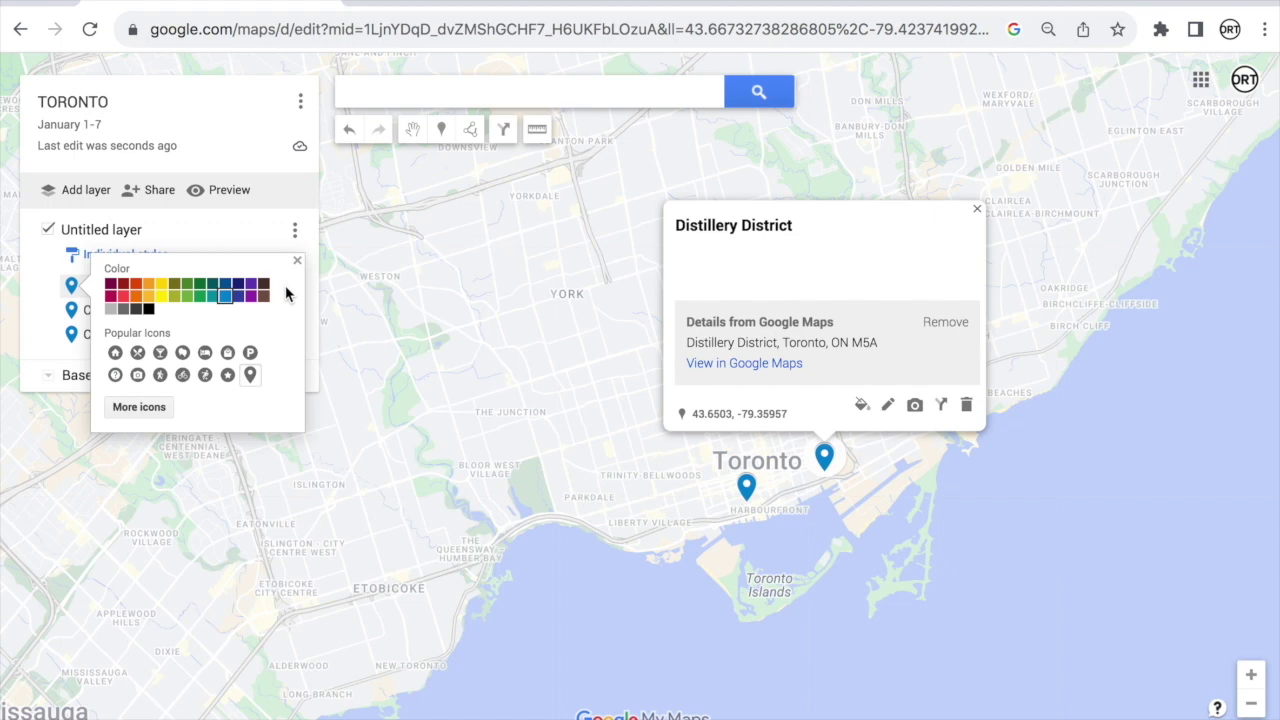
click(68, 278)
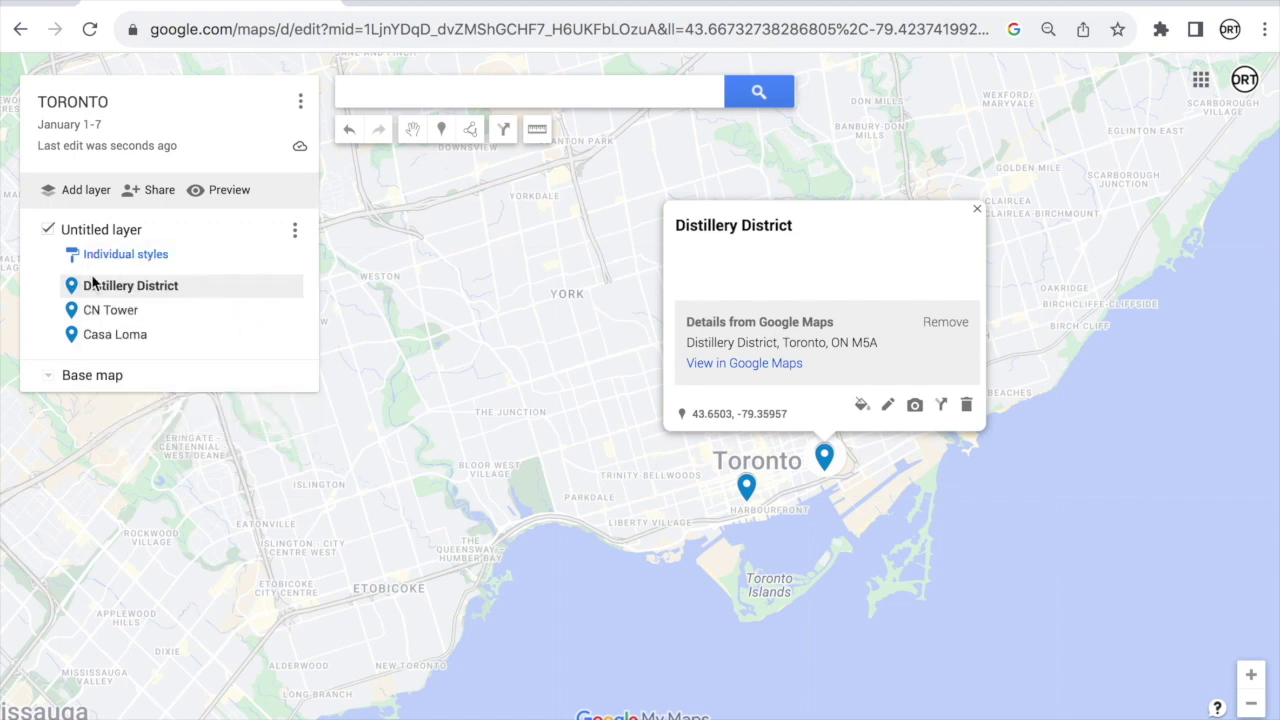
click(288, 289)
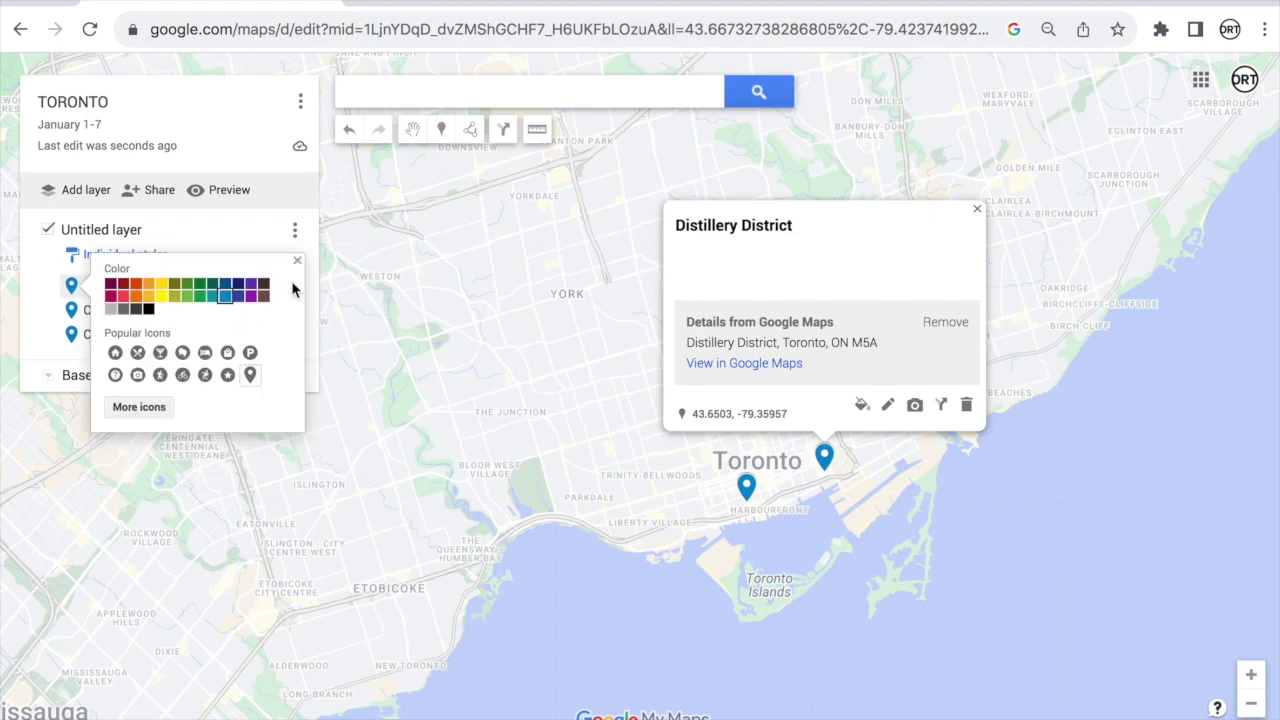
click(126, 412)
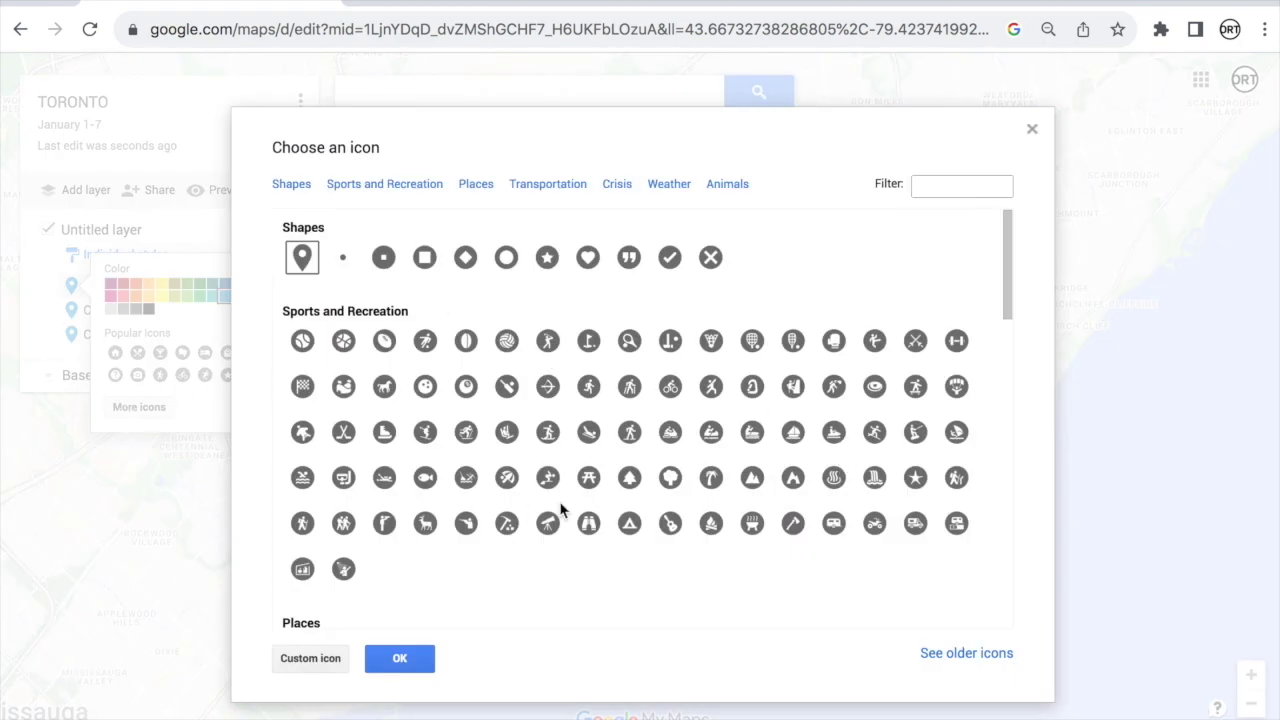
scroll(614, 491, down, 5)
scroll(614, 491, down, 5)
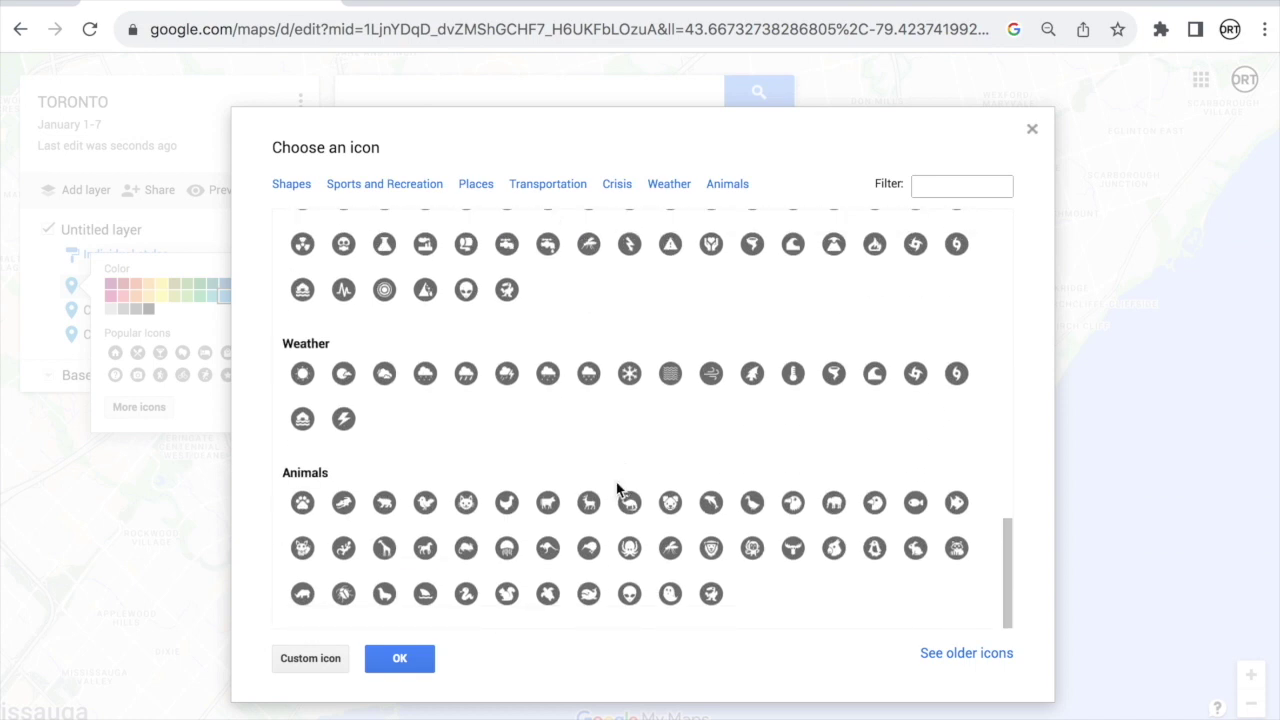
scroll(617, 489, up, 10)
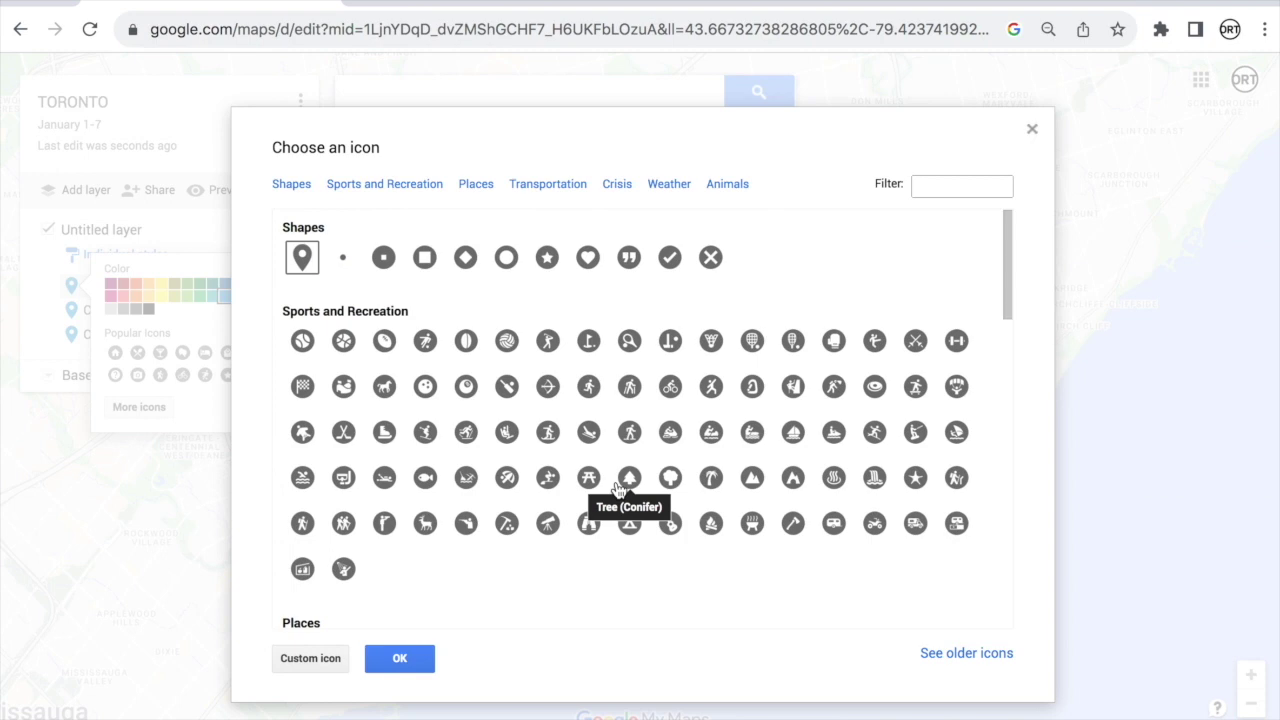
click(418, 190)
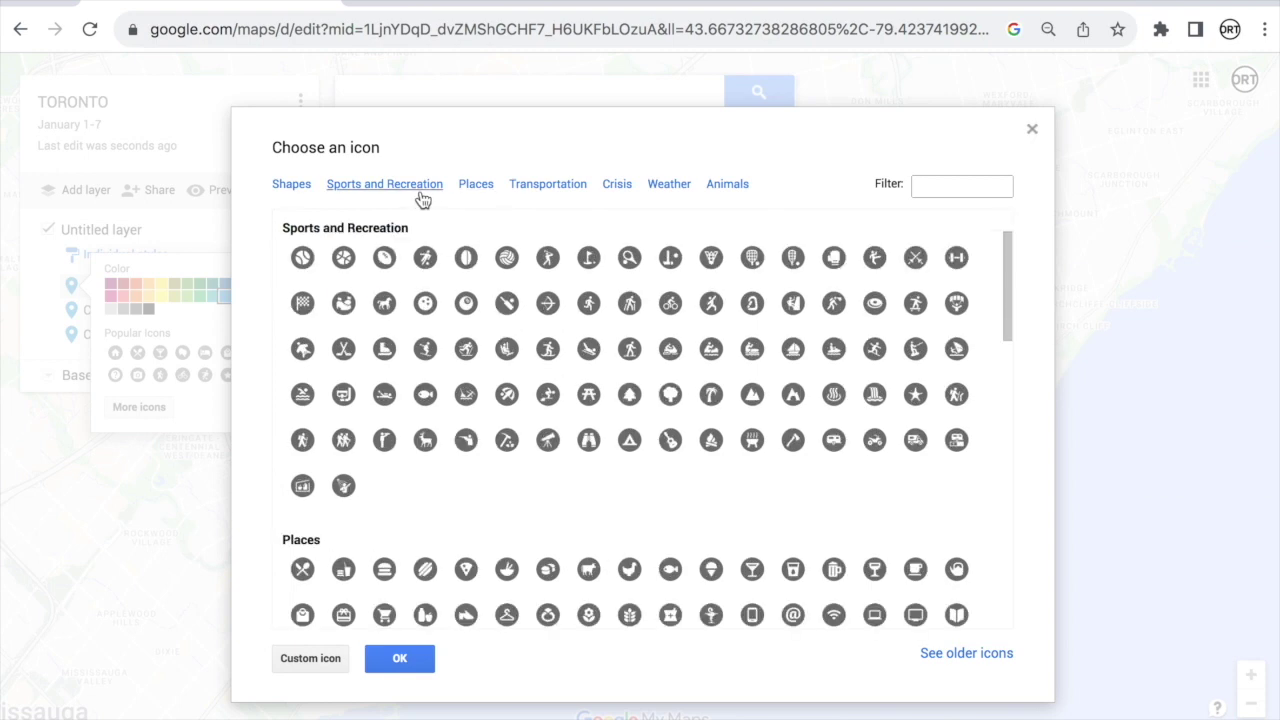
click(478, 190)
click(537, 190)
click(620, 188)
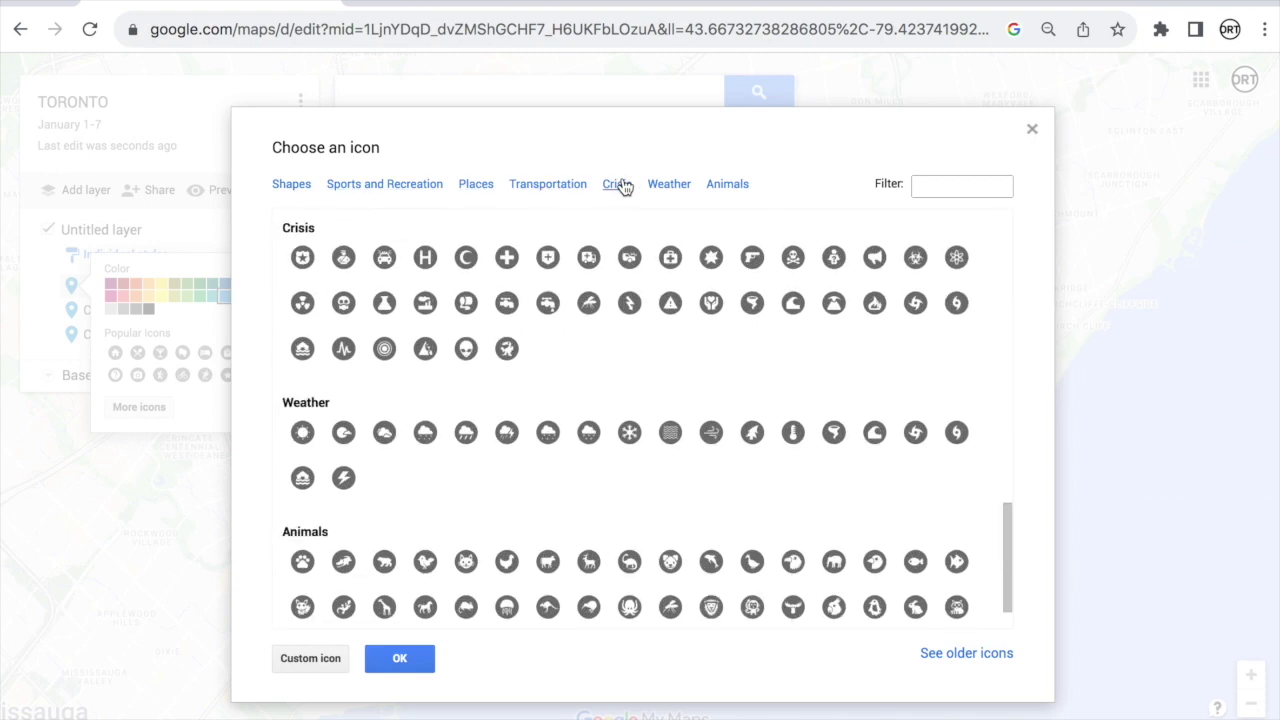
click(669, 188)
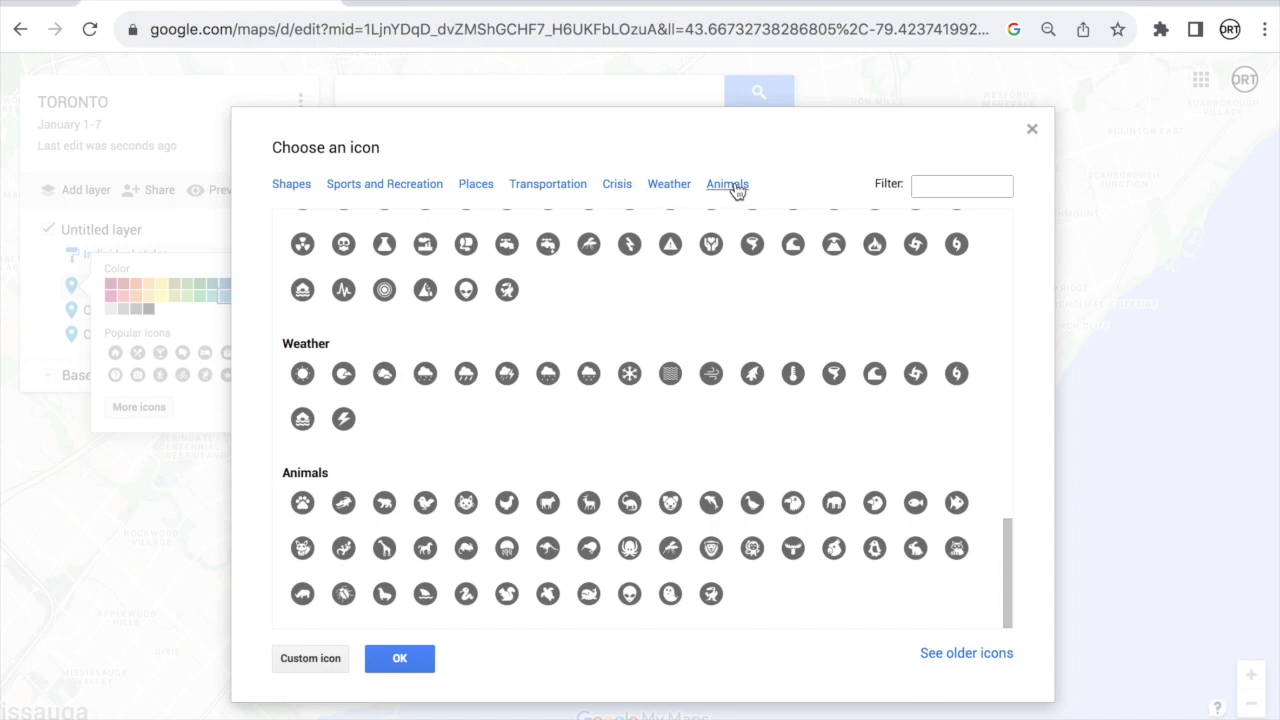
click(296, 189)
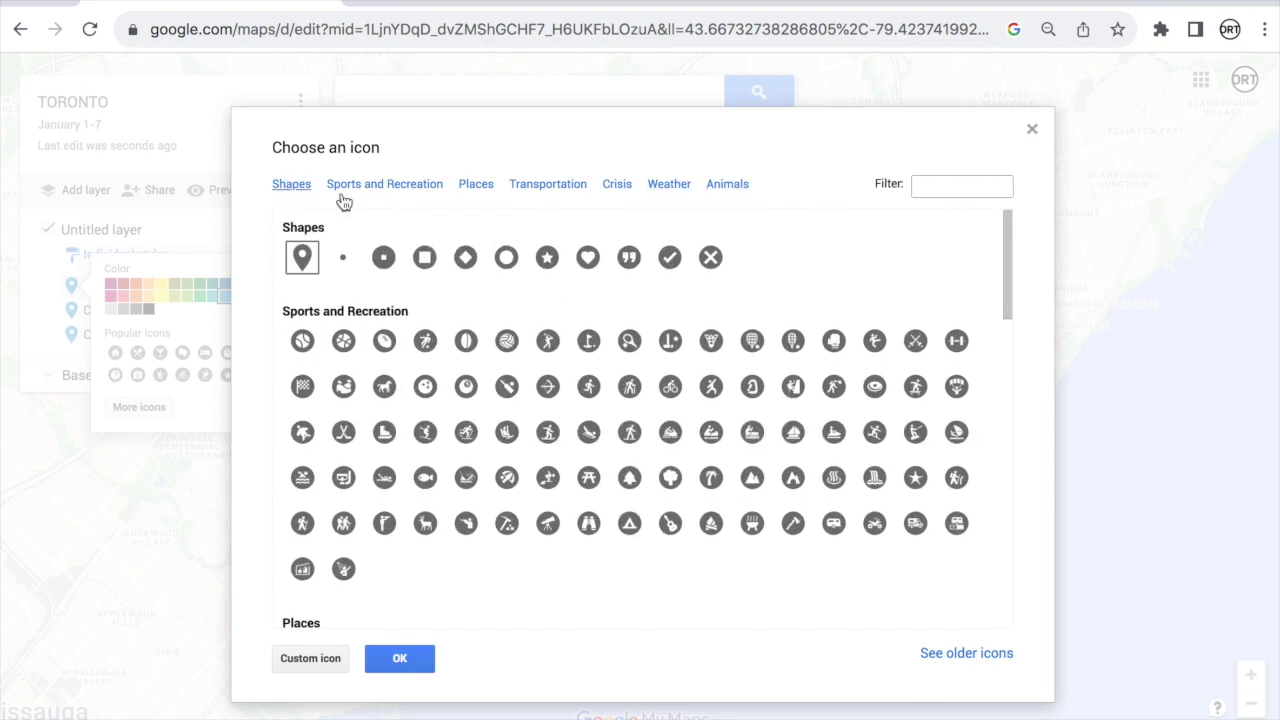
Step: Upload 1.png from the all-numbers-1-30 folder as a custom icon and apply it to the Distillery District marker
click(312, 658)
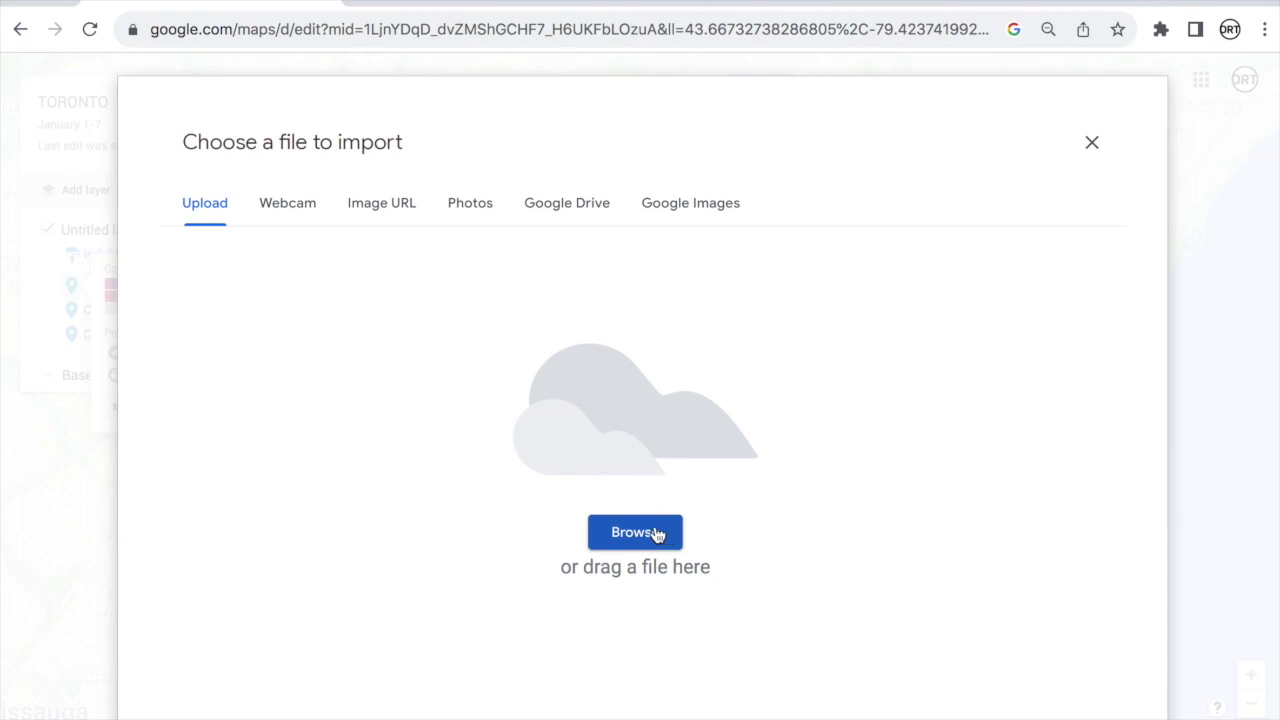
click(648, 534)
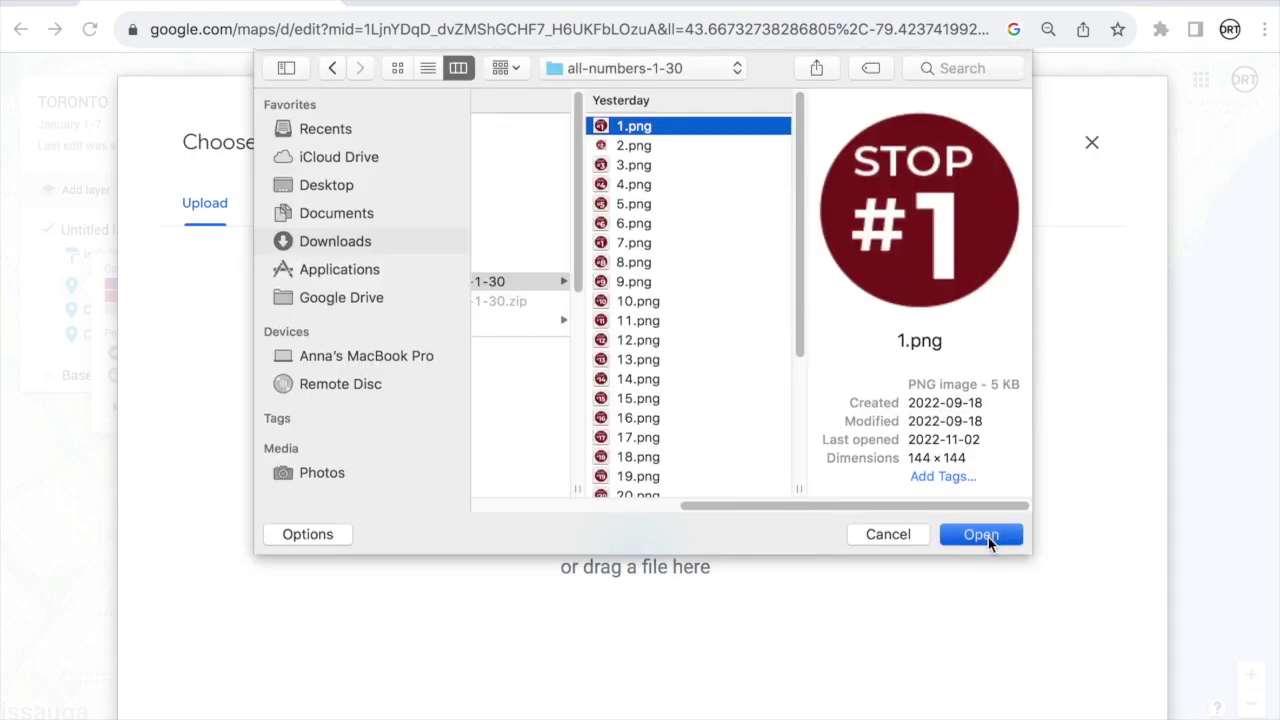
click(981, 536)
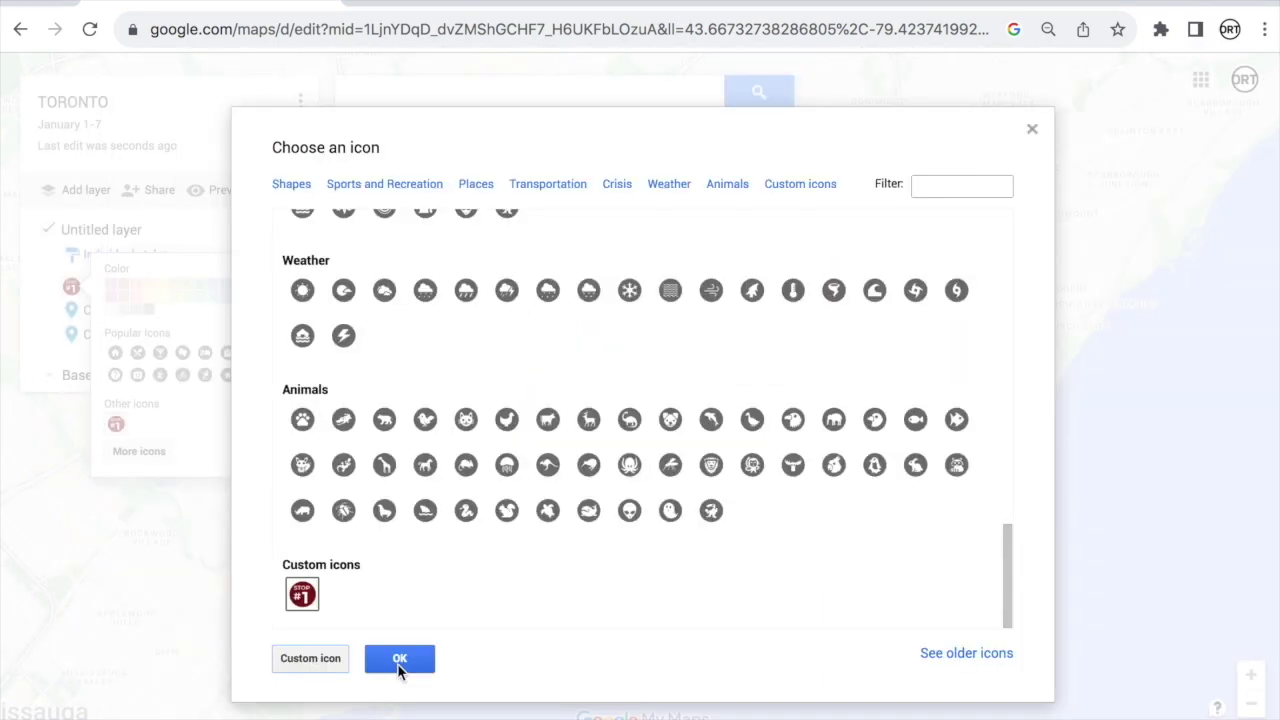
click(398, 662)
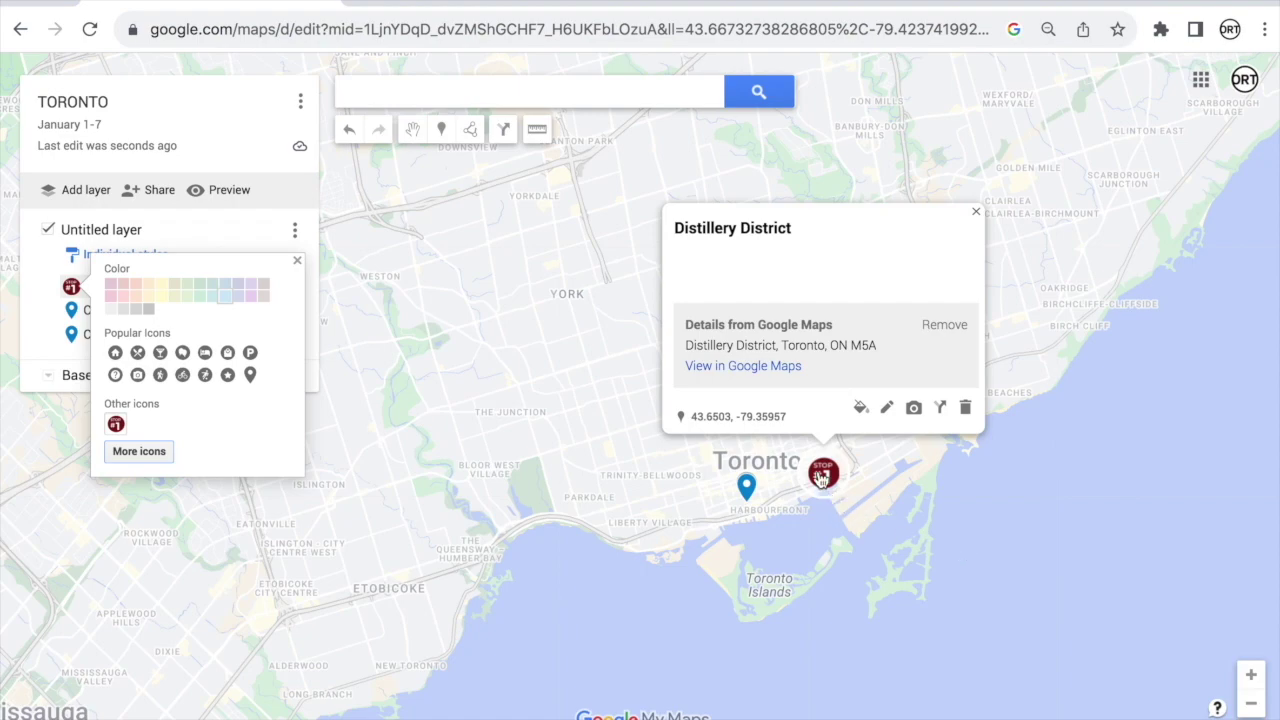
scroll(869, 497, up, 2)
scroll(869, 497, up, 1)
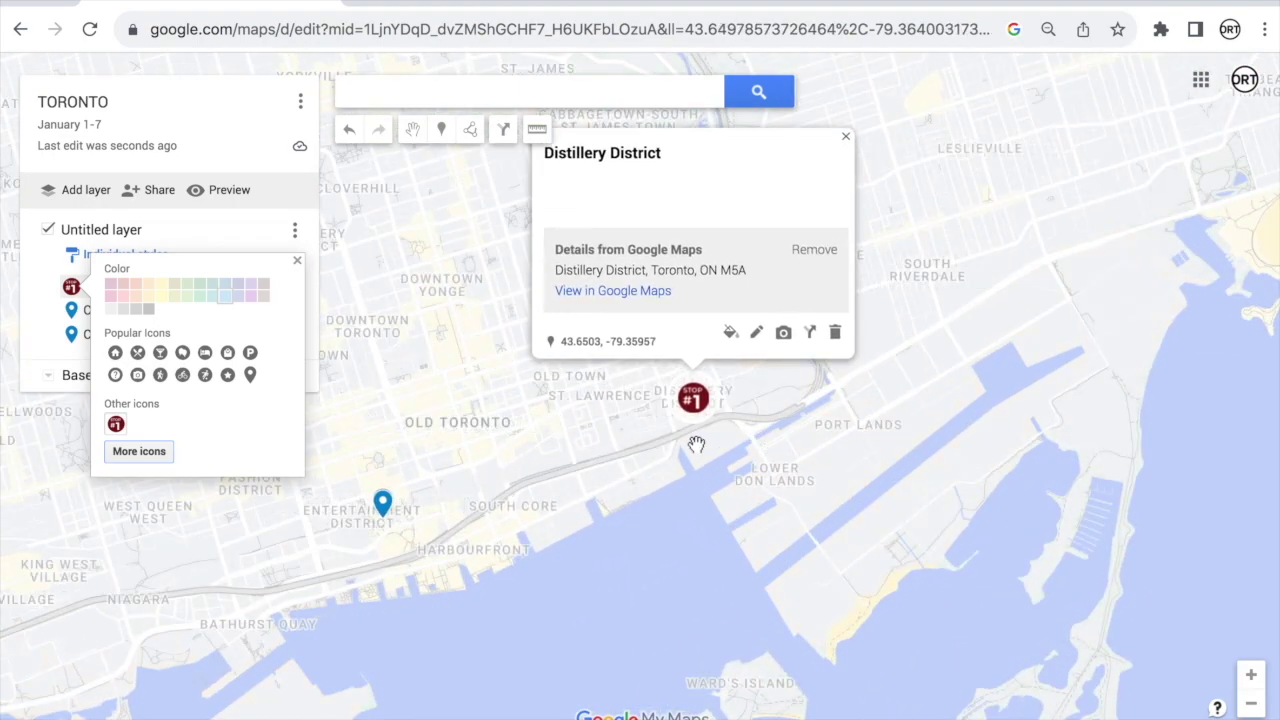
scroll(695, 436, up, 1)
scroll(731, 434, down, 2)
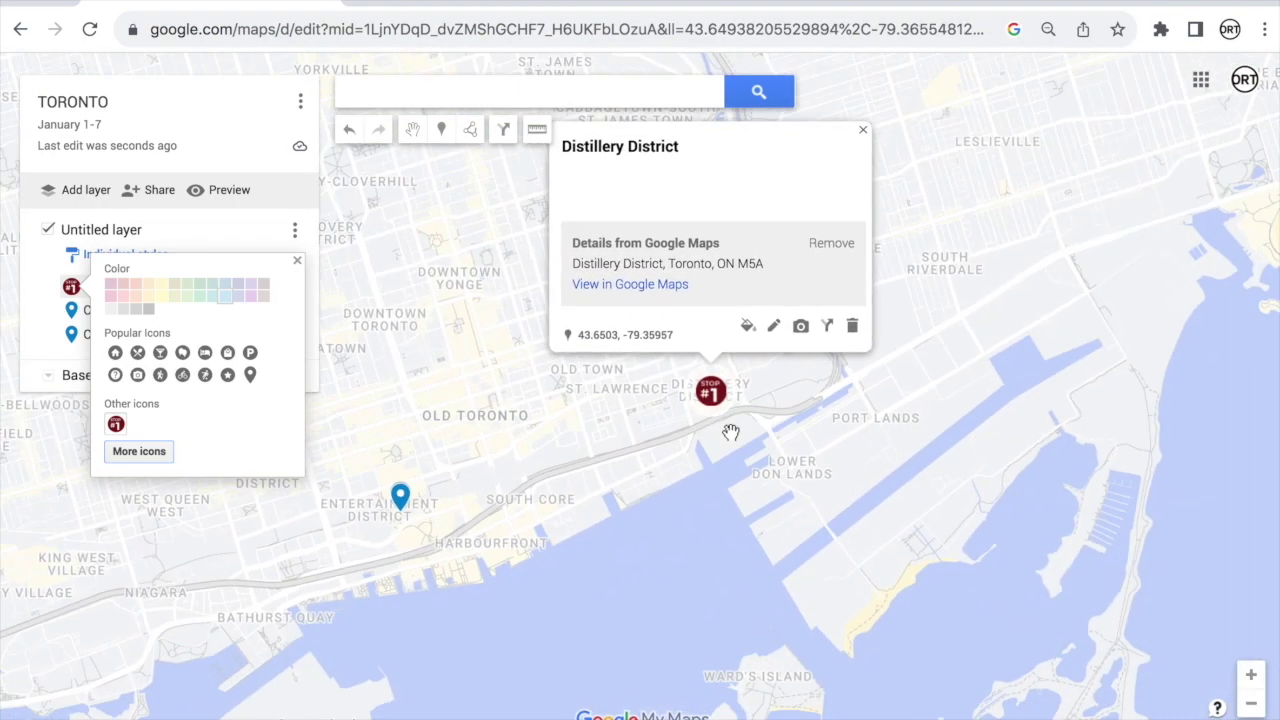
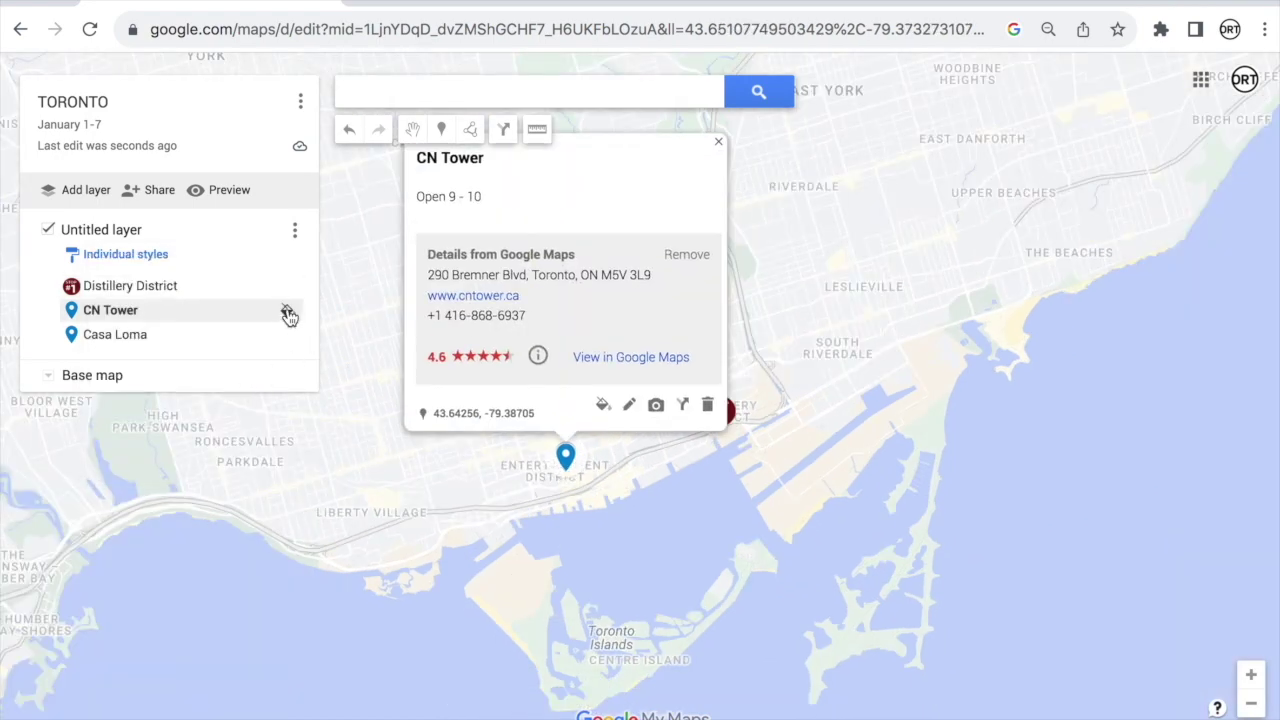
Step: Upload 2.png as a custom icon, apply it to the CN Tower marker, and close the place details
click(287, 311)
click(138, 476)
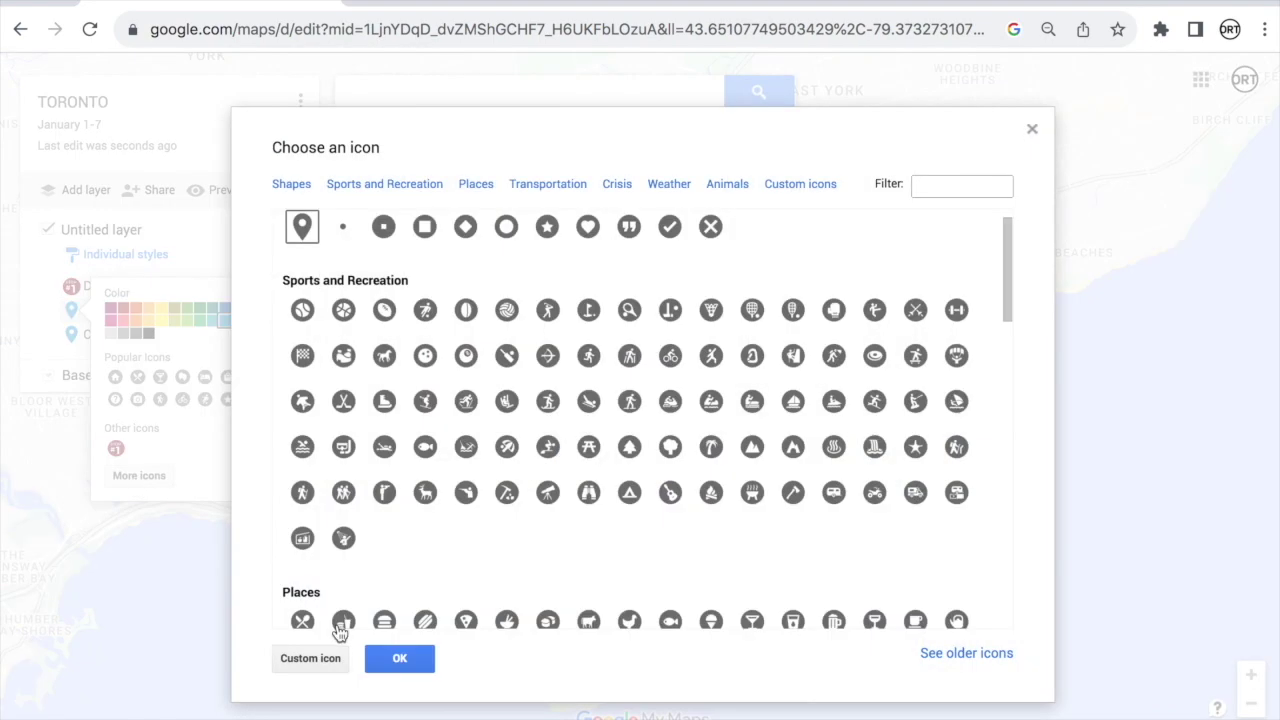
click(300, 659)
click(628, 532)
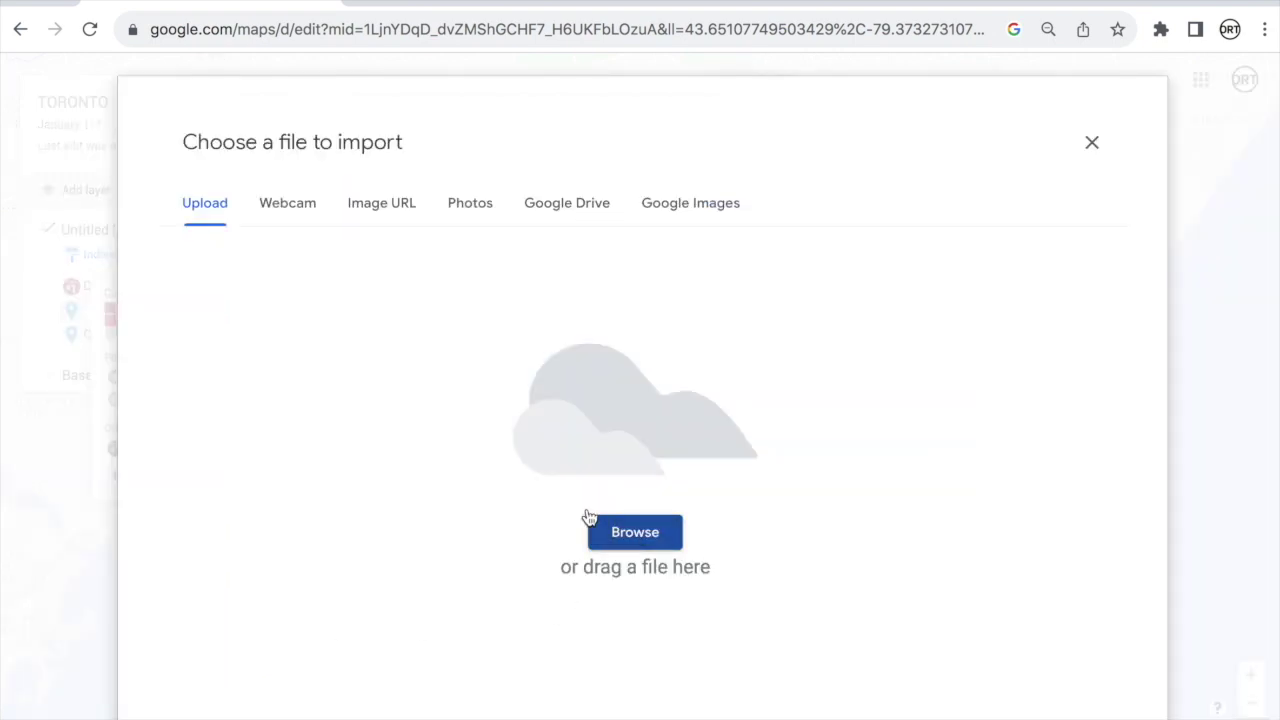
click(526, 145)
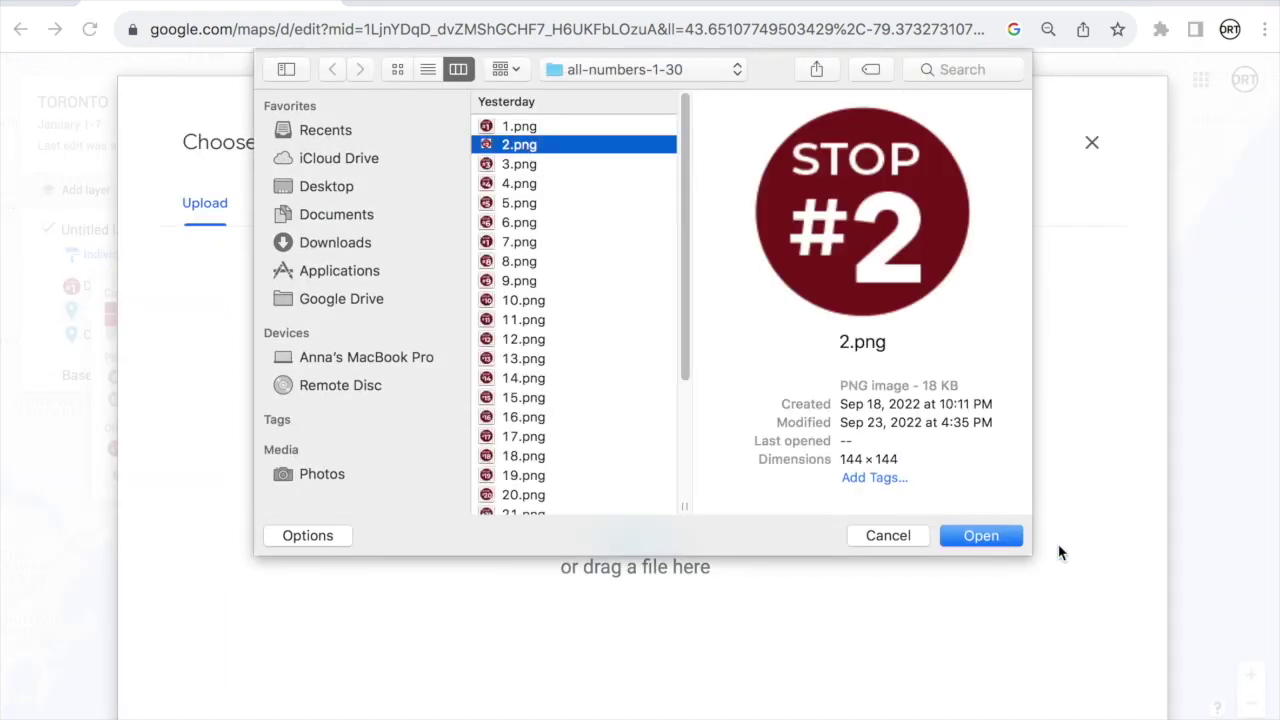
click(980, 536)
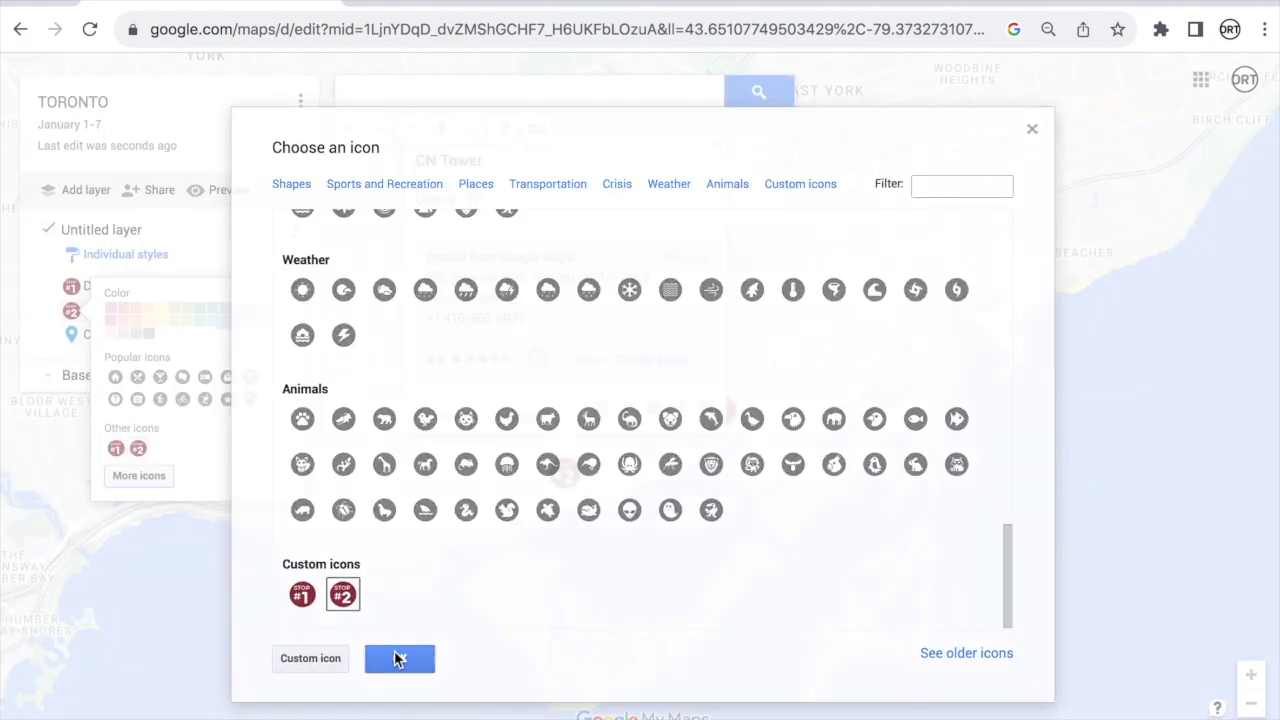
click(398, 658)
click(717, 150)
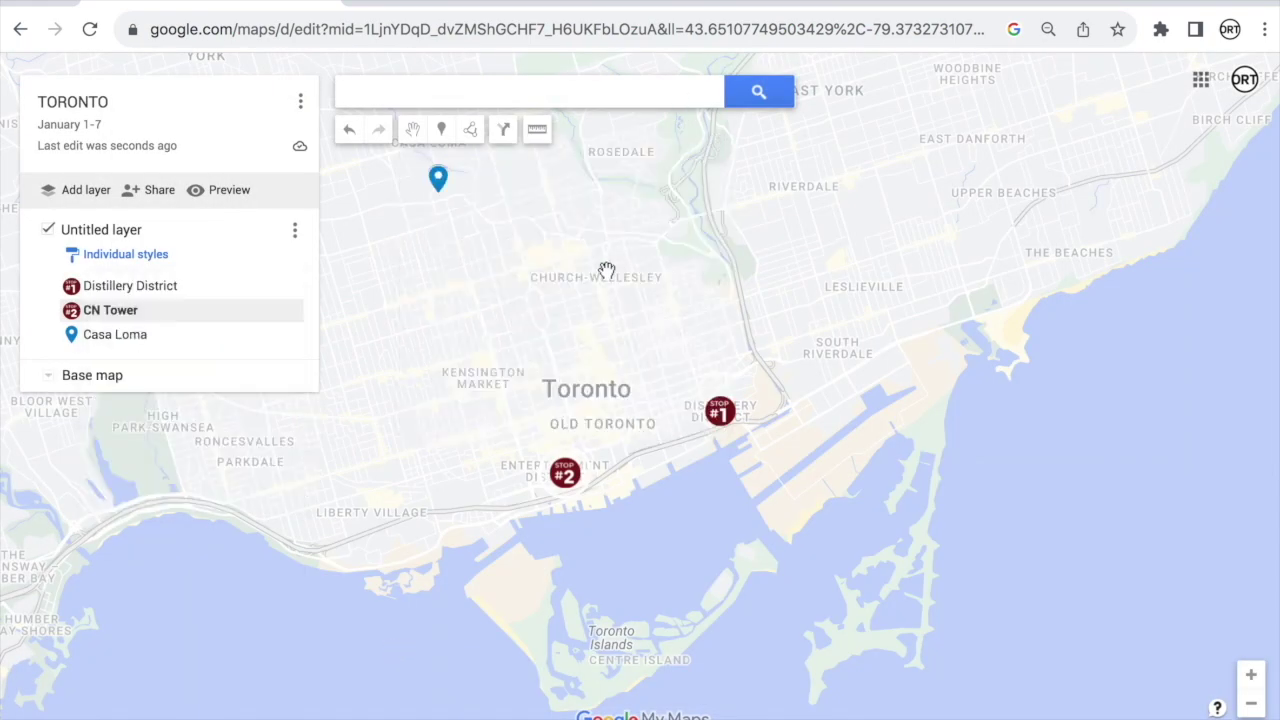
Step: Upload 3.png as a custom icon, apply it to the Casa Loma marker, and close the place details
click(200, 335)
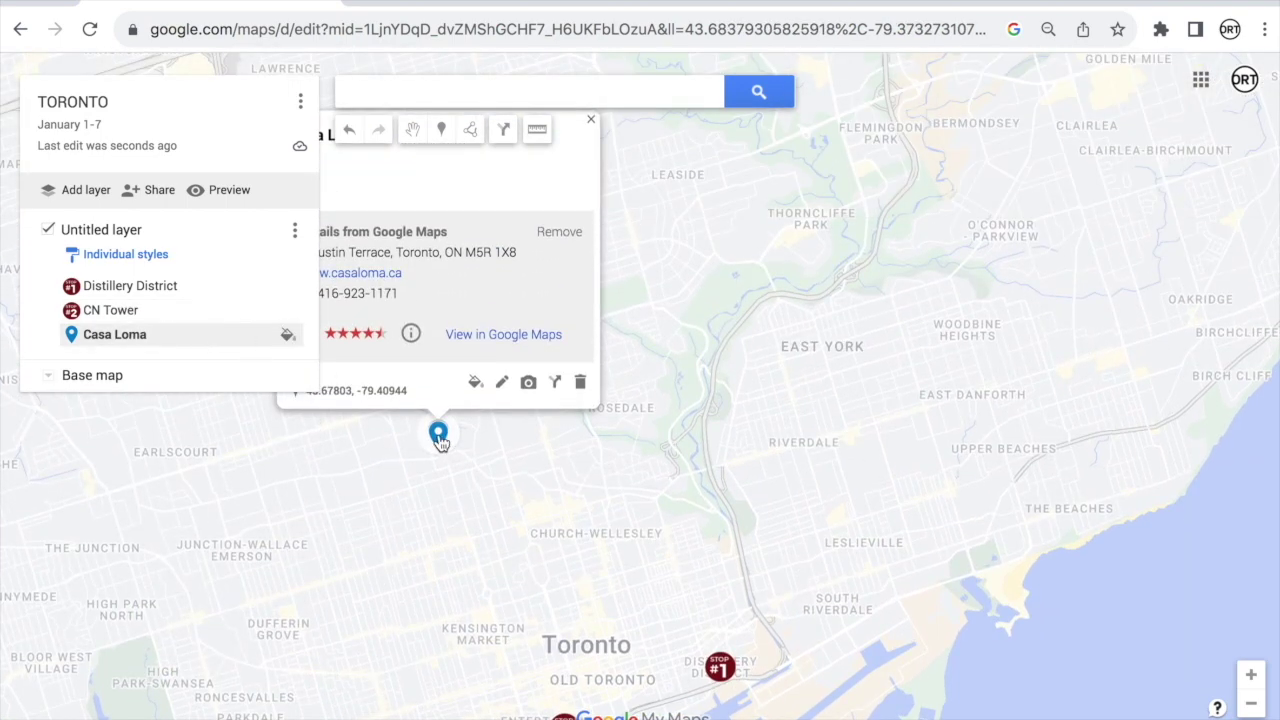
click(288, 336)
click(133, 501)
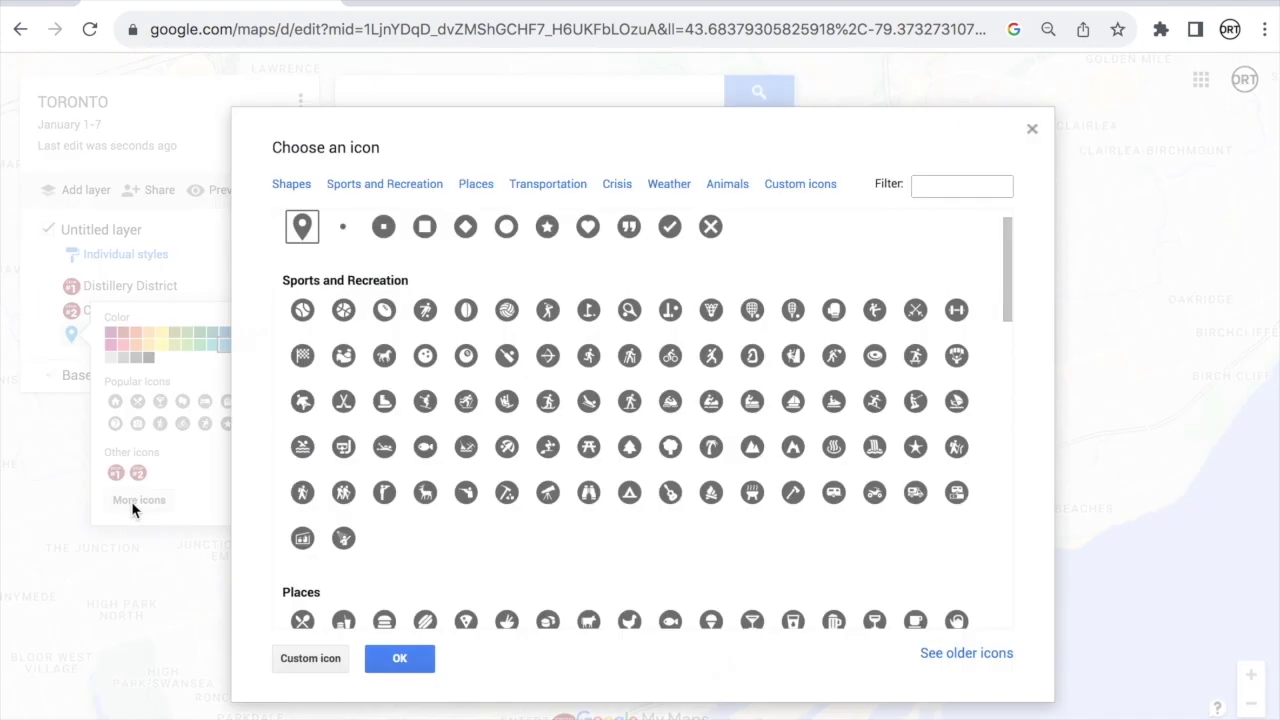
click(307, 658)
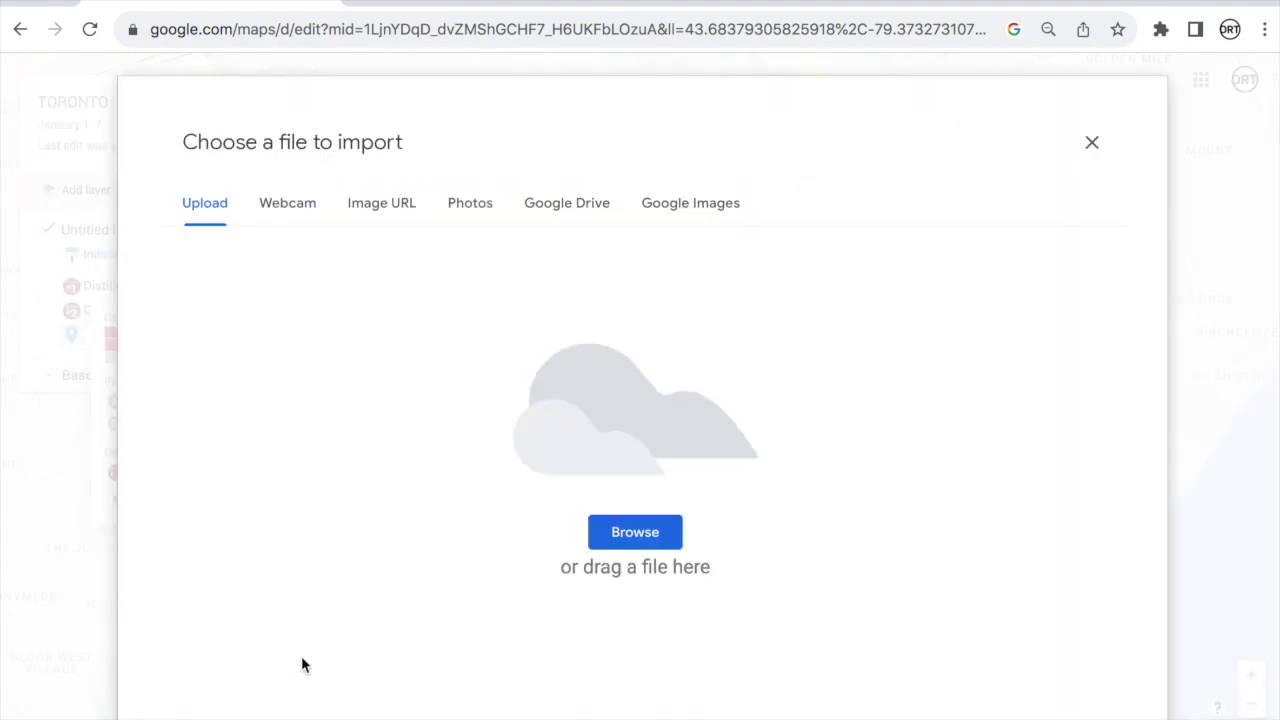
click(647, 532)
click(522, 166)
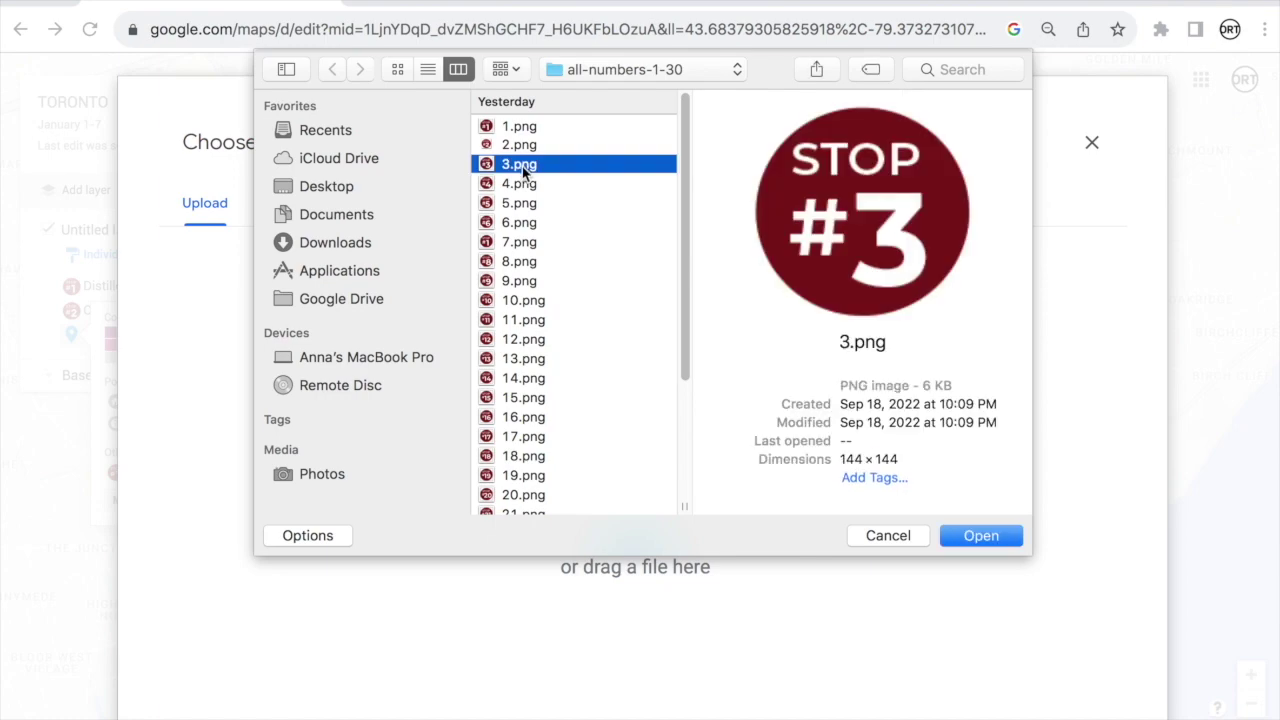
click(995, 538)
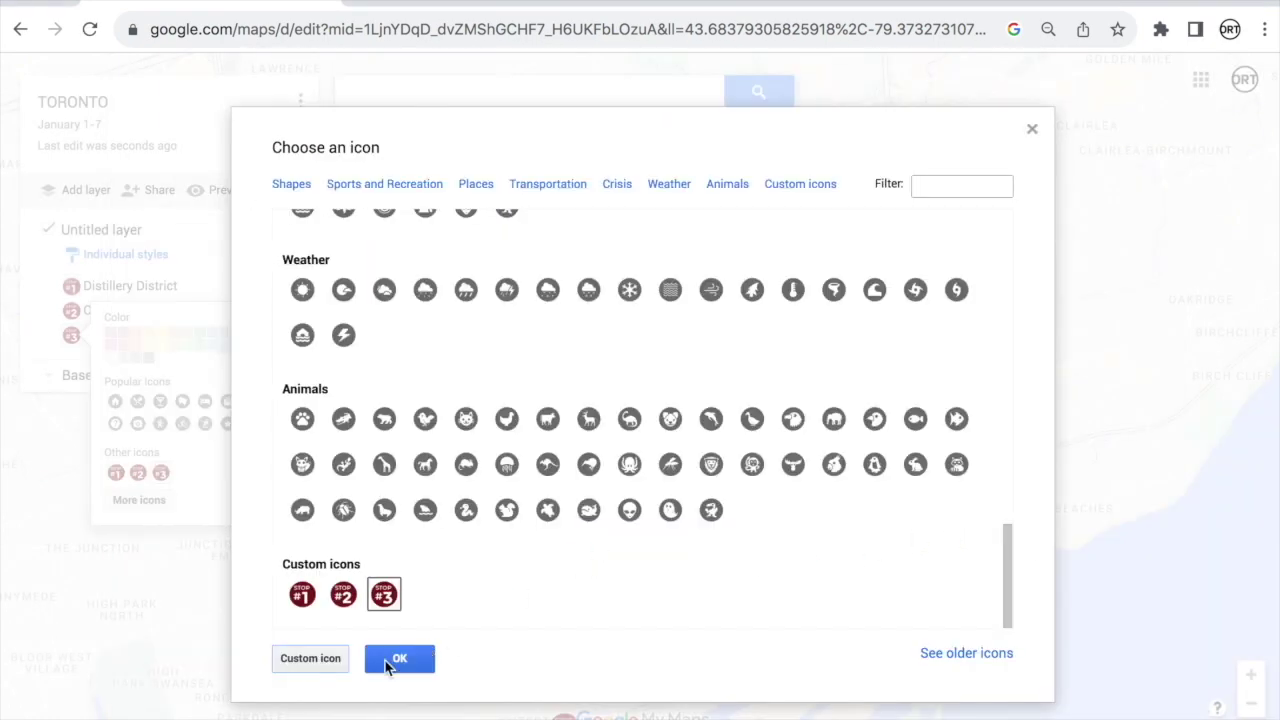
click(391, 661)
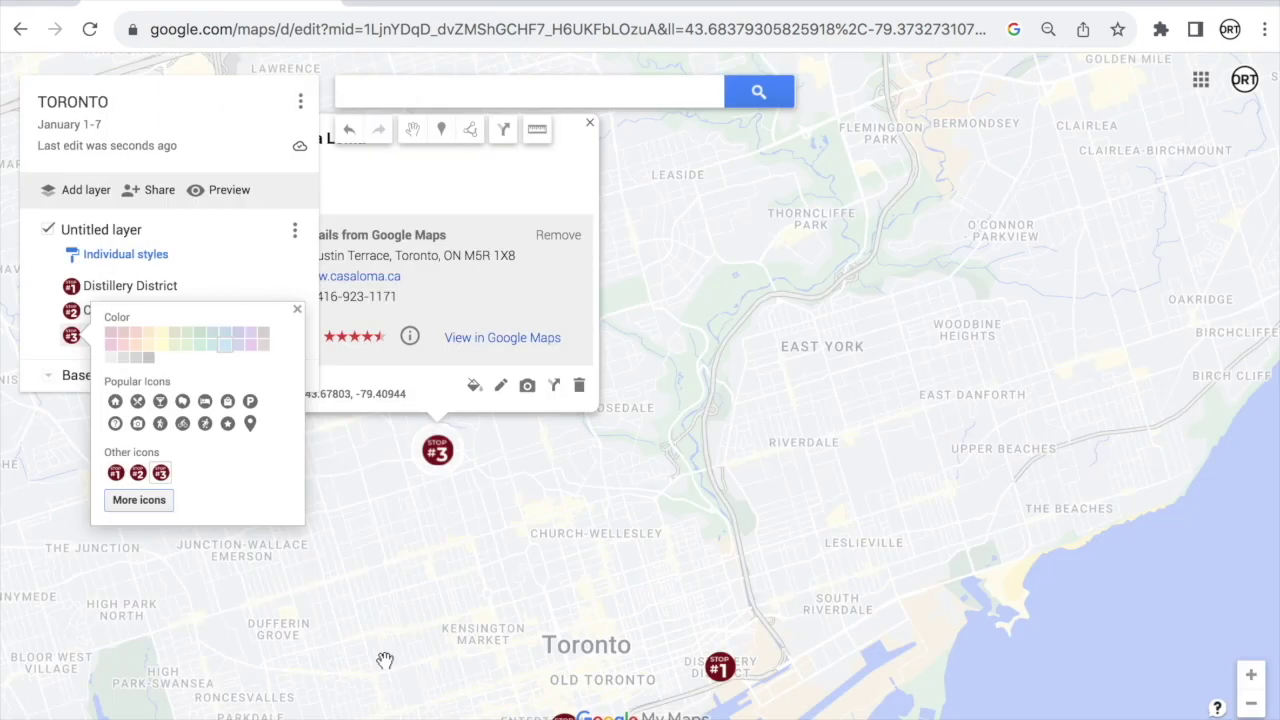
click(593, 122)
scroll(667, 522, down, 2)
drag(667, 522, 662, 295)
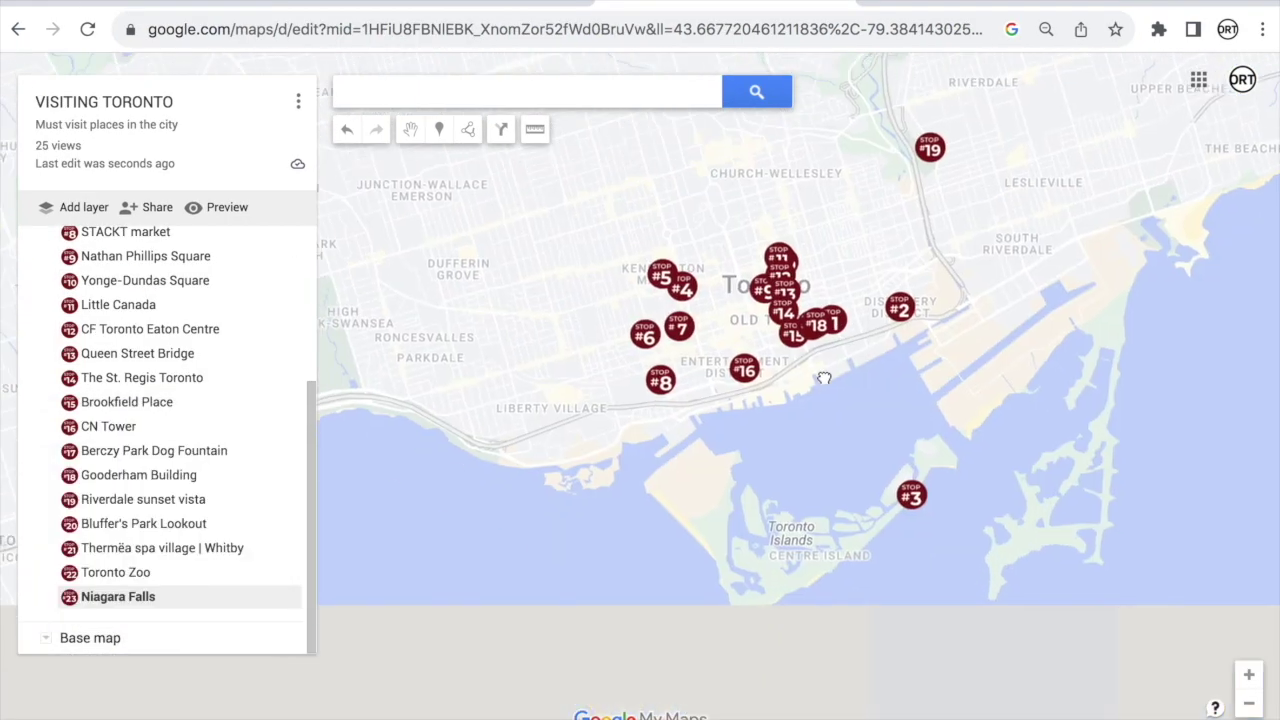
Step: Examine the numbered stops on the VISITING TORONTO map and the themed food and sightseeing markers on the TORONTO HIGHLIGHTS map
scroll(822, 378, up, 1)
drag(824, 380, 867, 561)
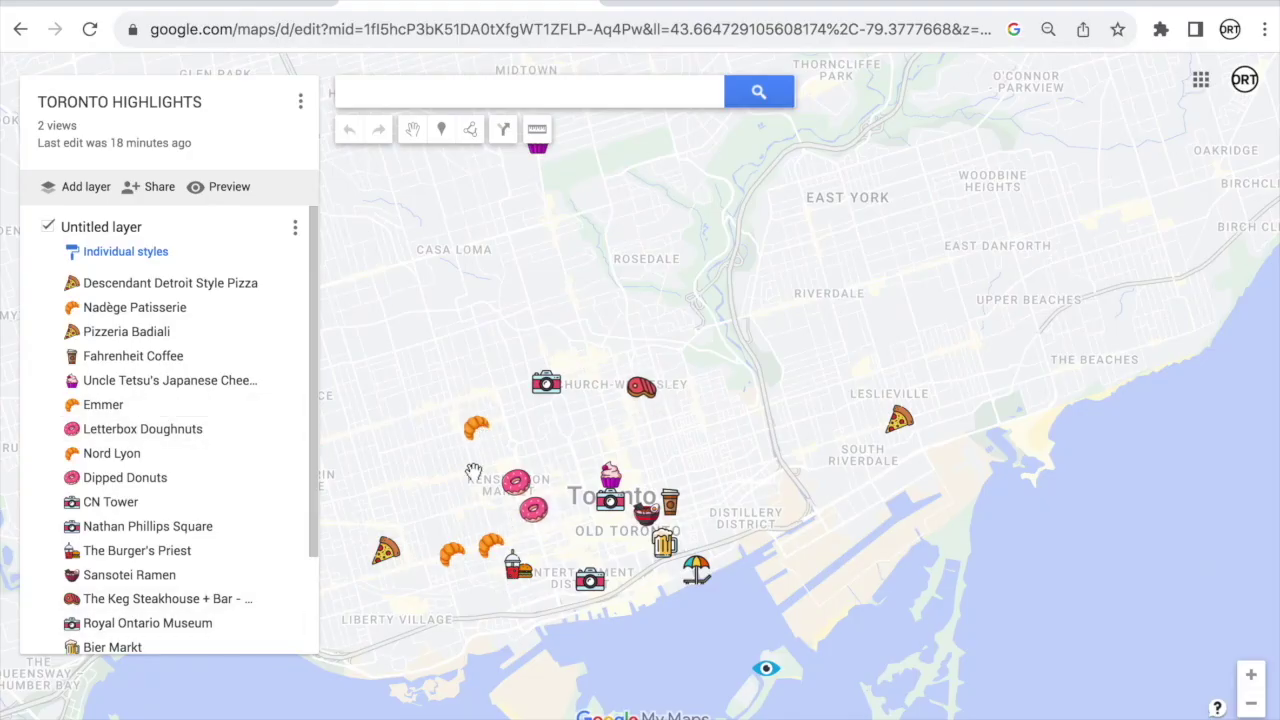
scroll(490, 490, up, 1)
scroll(490, 490, up, 3)
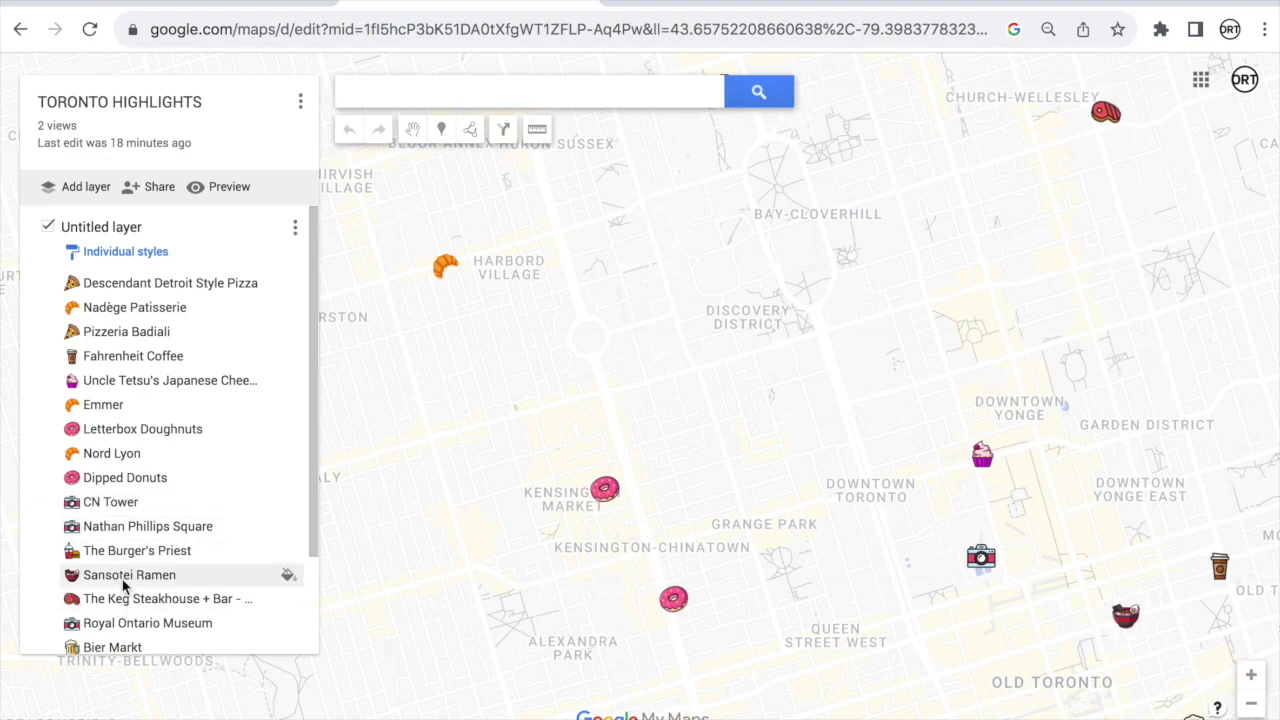
scroll(643, 534, down, 2)
drag(723, 598, 745, 491)
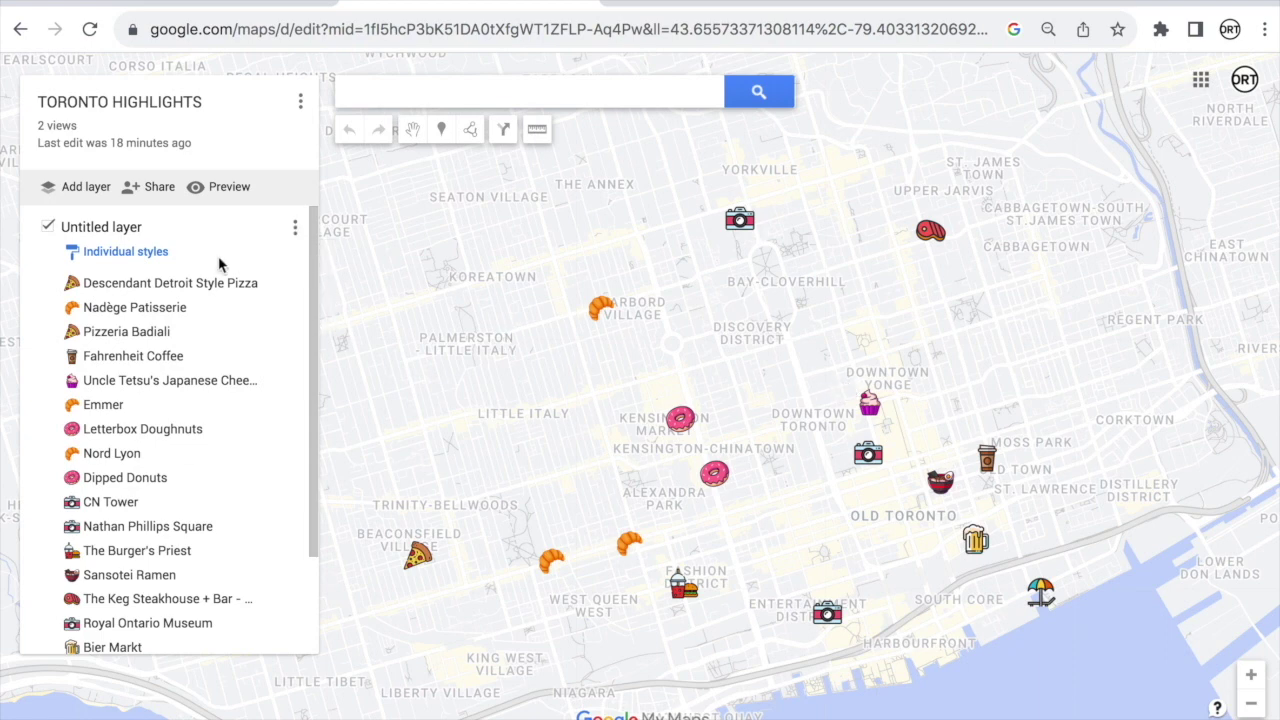
click(295, 228)
click(249, 217)
scroll(209, 405, down, 2)
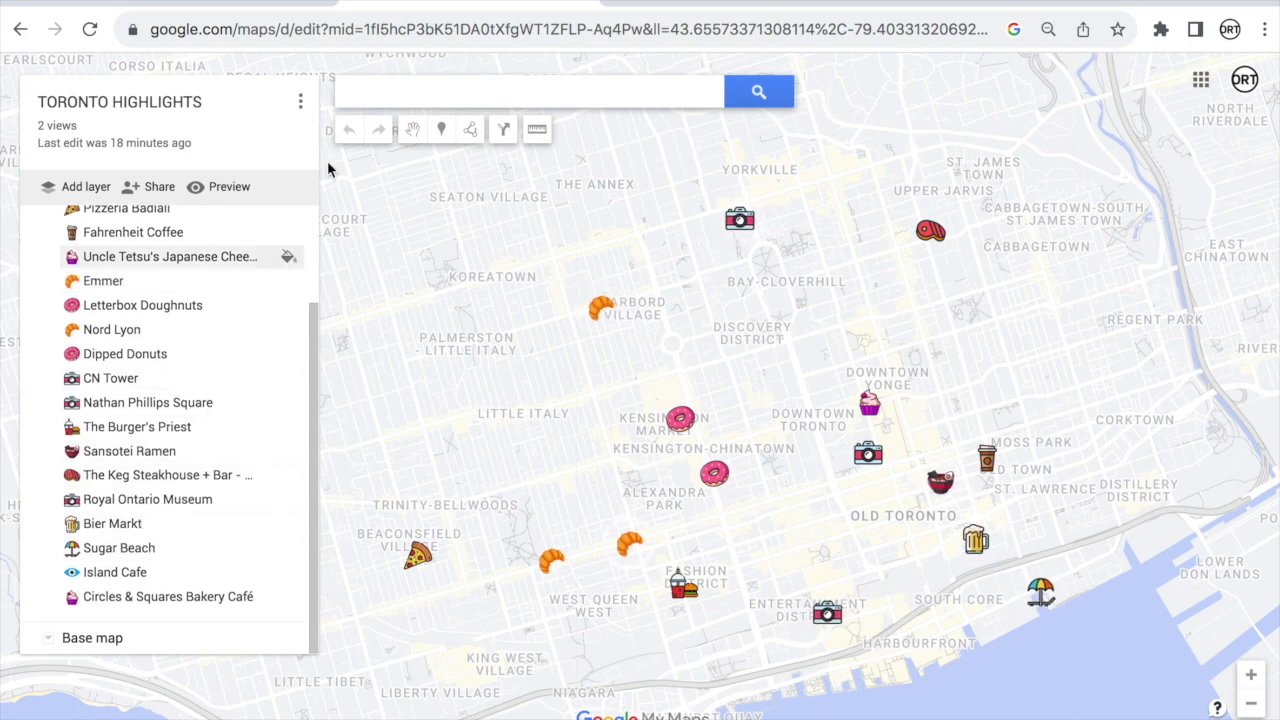
Step: Search for amadeus, choose Amadeus Patisserie on Bathurst Street, and add it to the TORONTO HIGHLIGHTS map
click(427, 91)
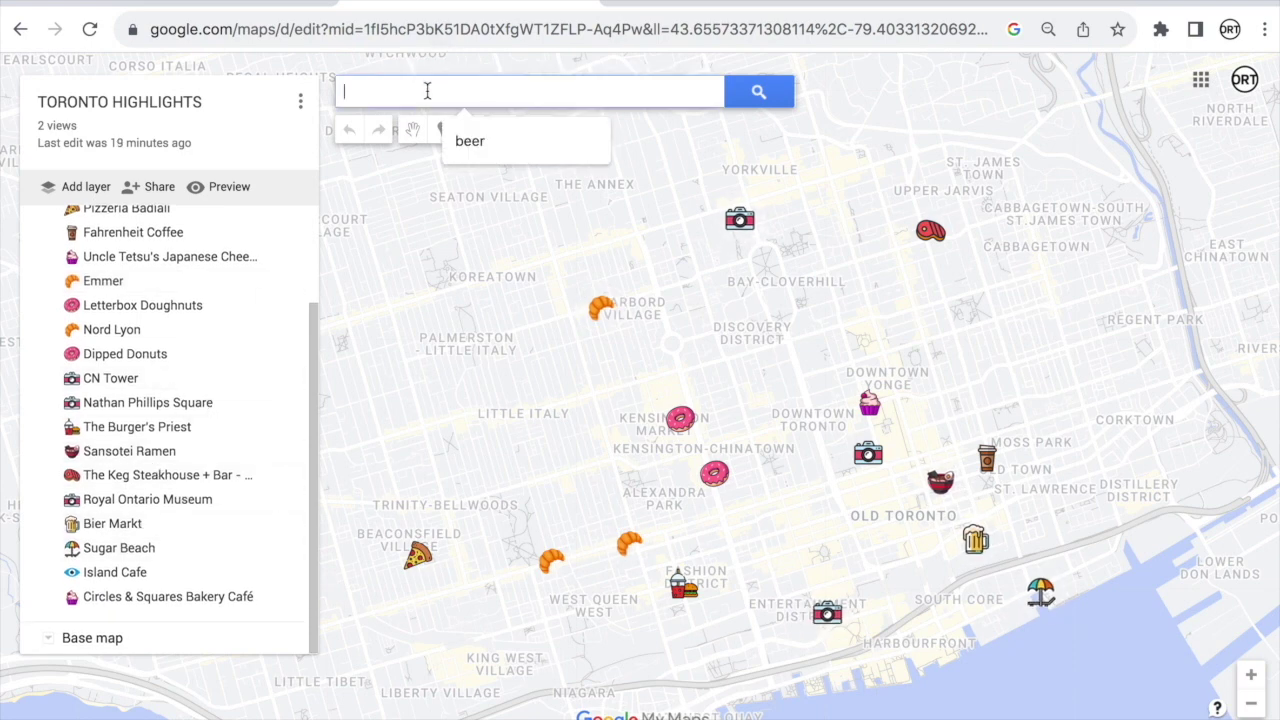
text(amadeus)
click(458, 126)
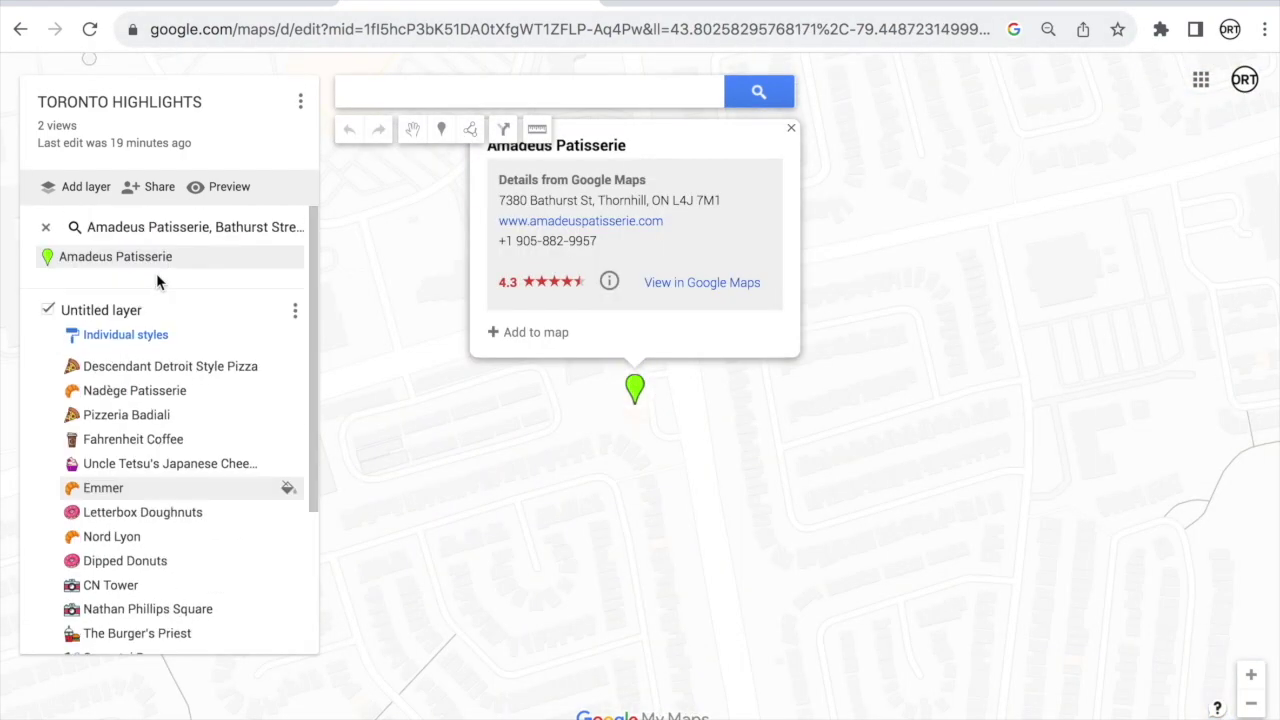
click(286, 259)
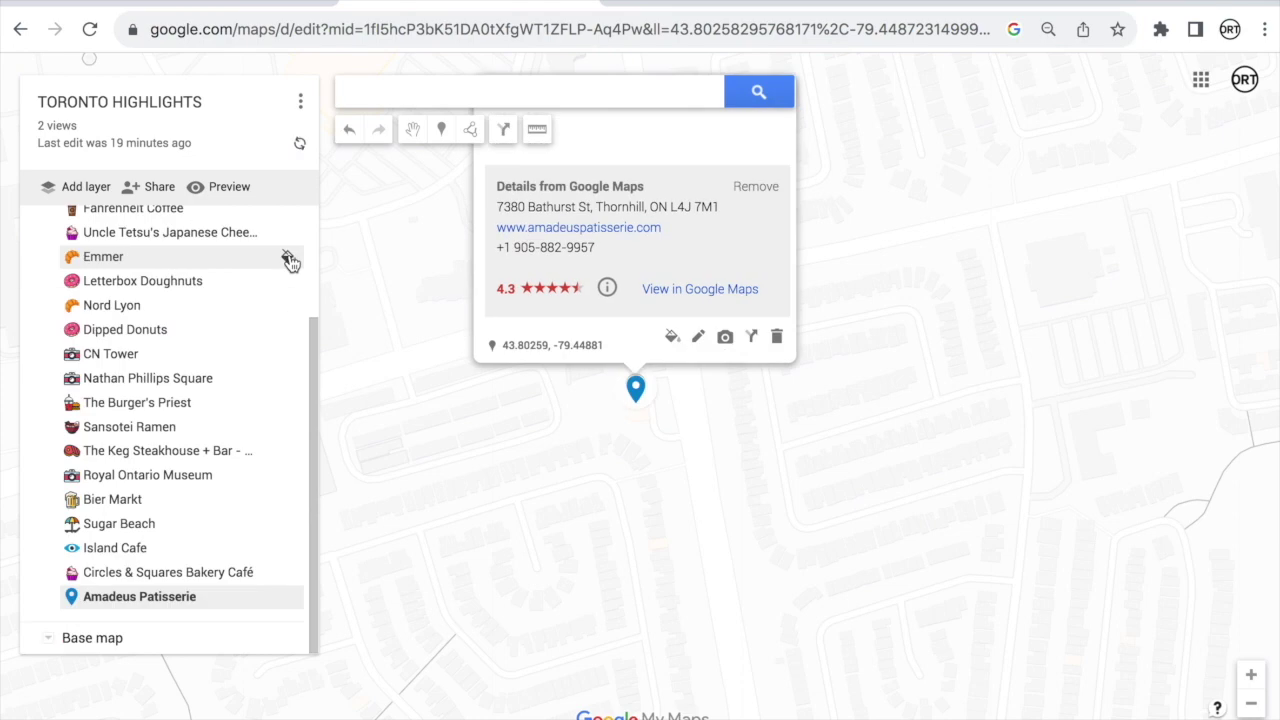
Step: Upload croissant.png from the FOOD folder as a custom icon and apply it to the Amadeus Patisserie marker
click(288, 598)
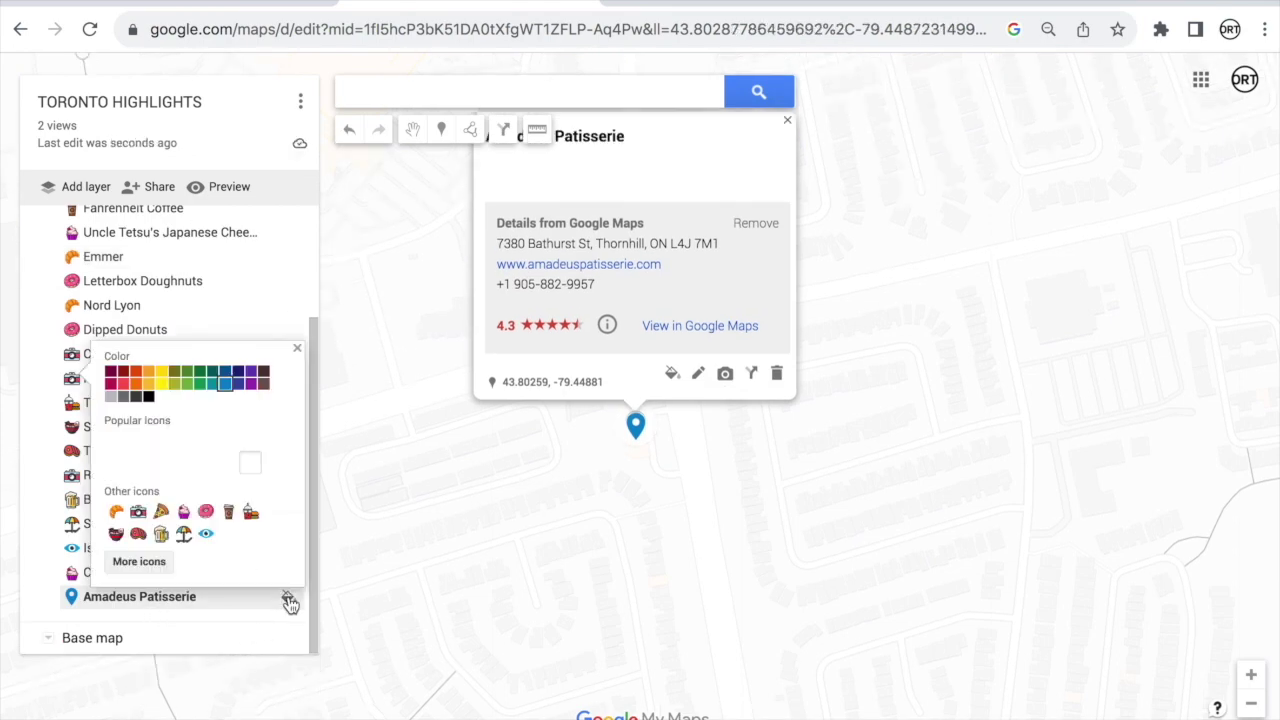
click(140, 563)
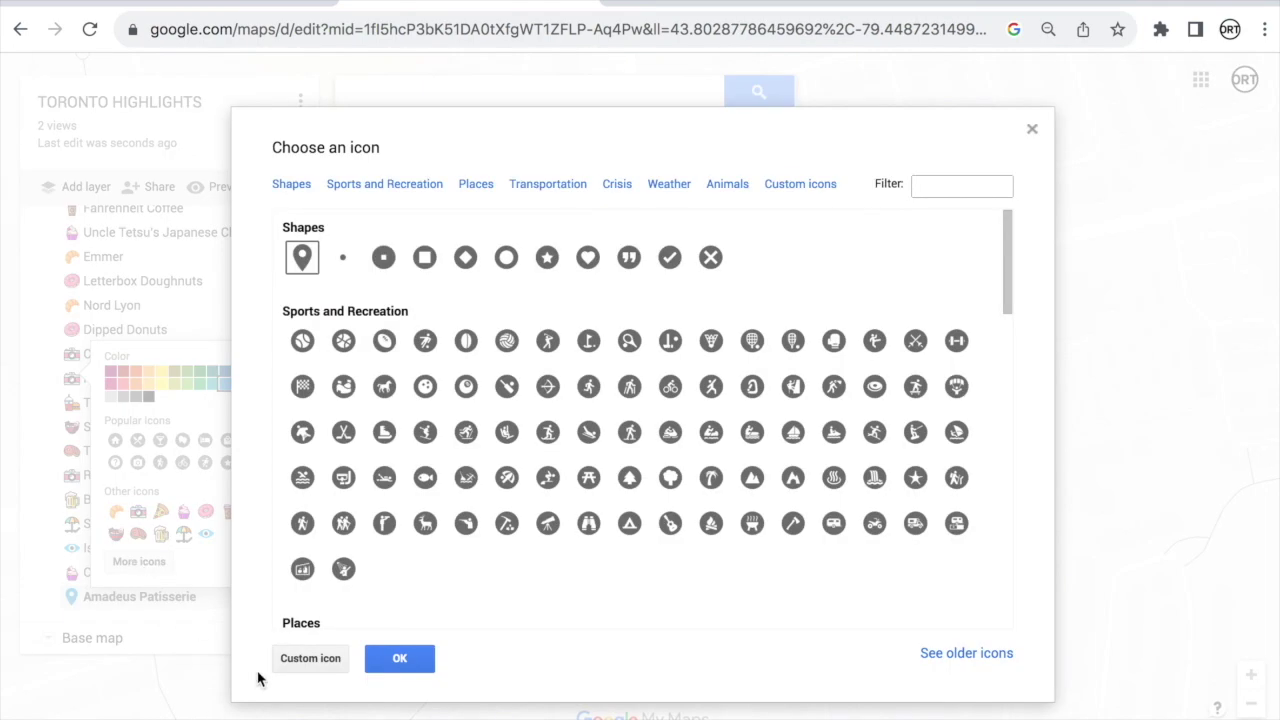
click(306, 660)
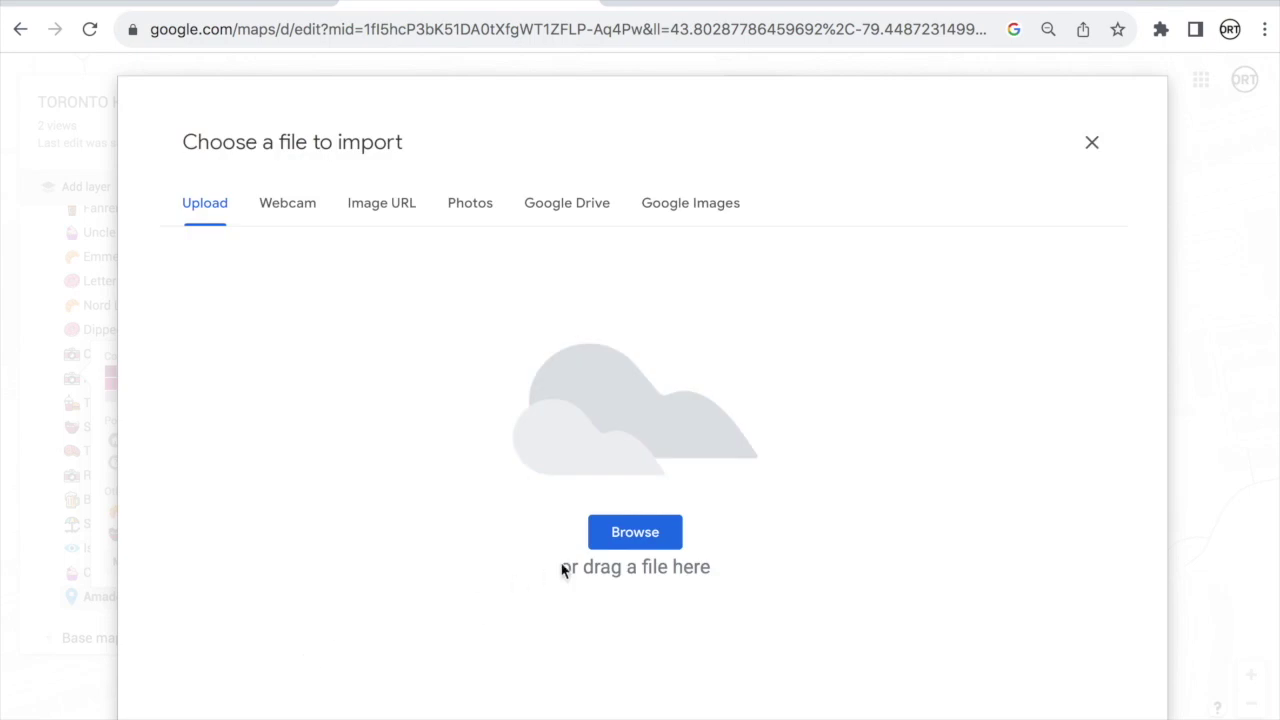
click(625, 533)
click(643, 243)
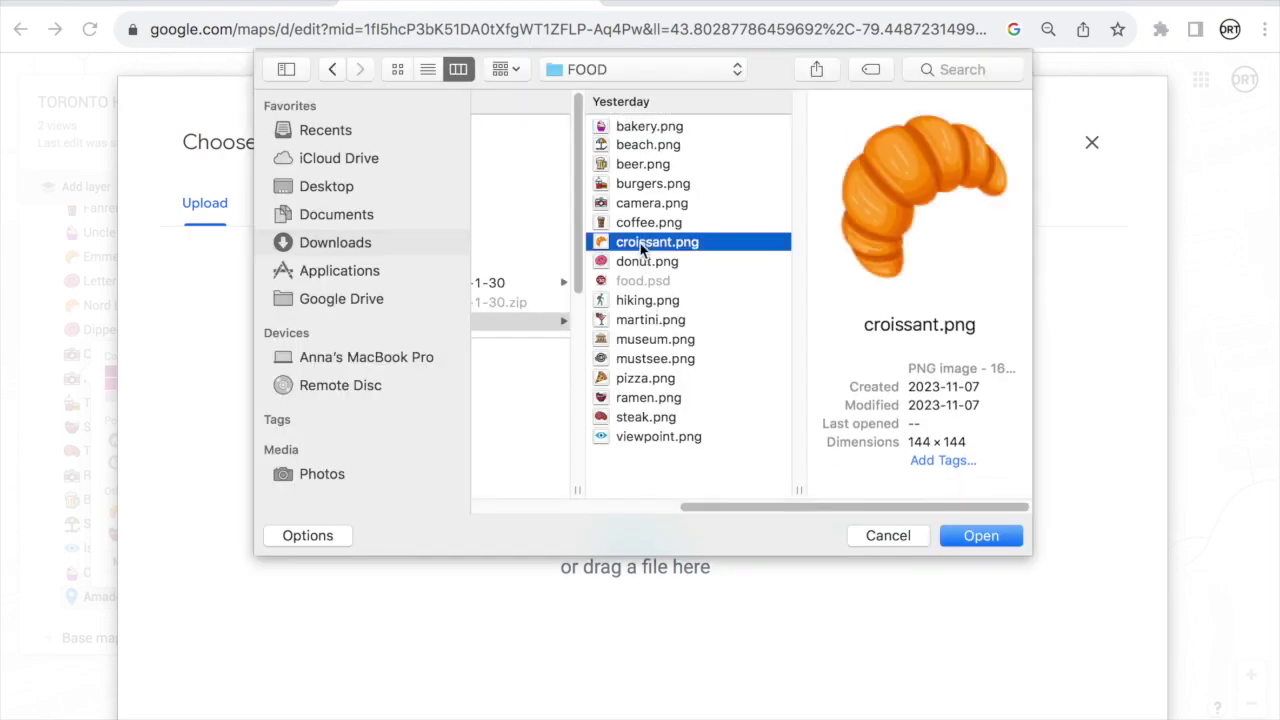
click(990, 540)
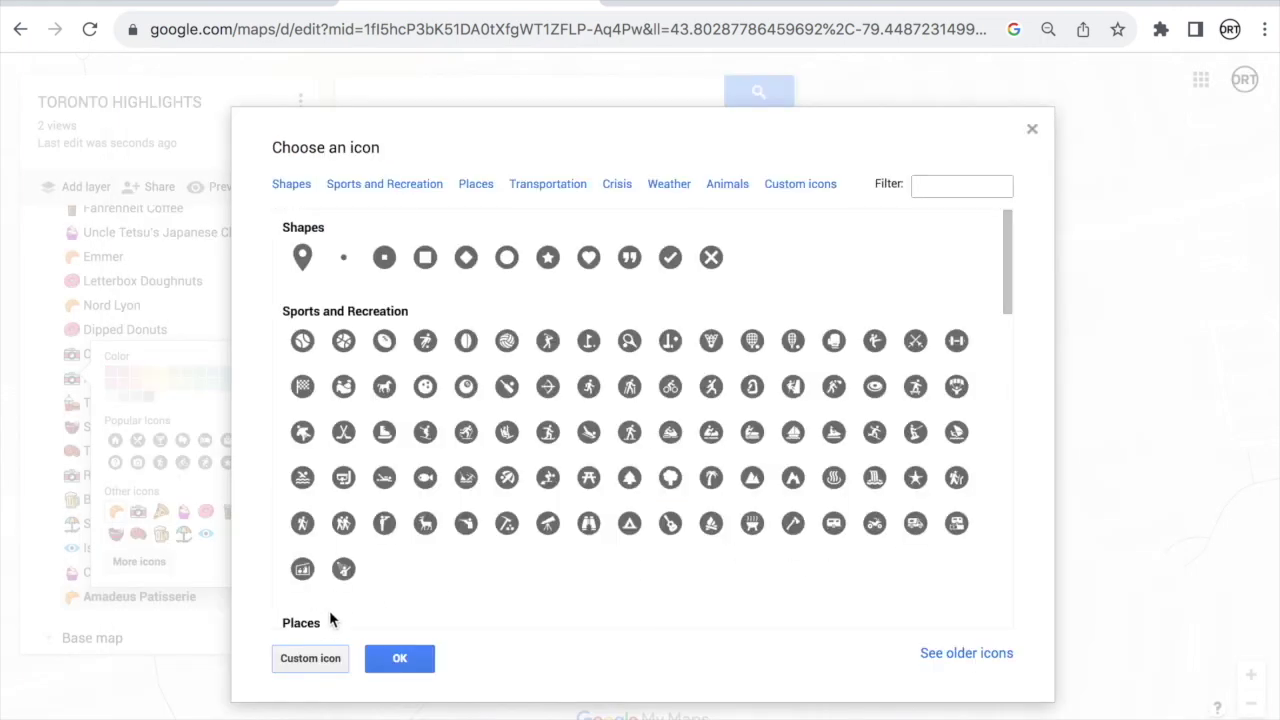
click(405, 662)
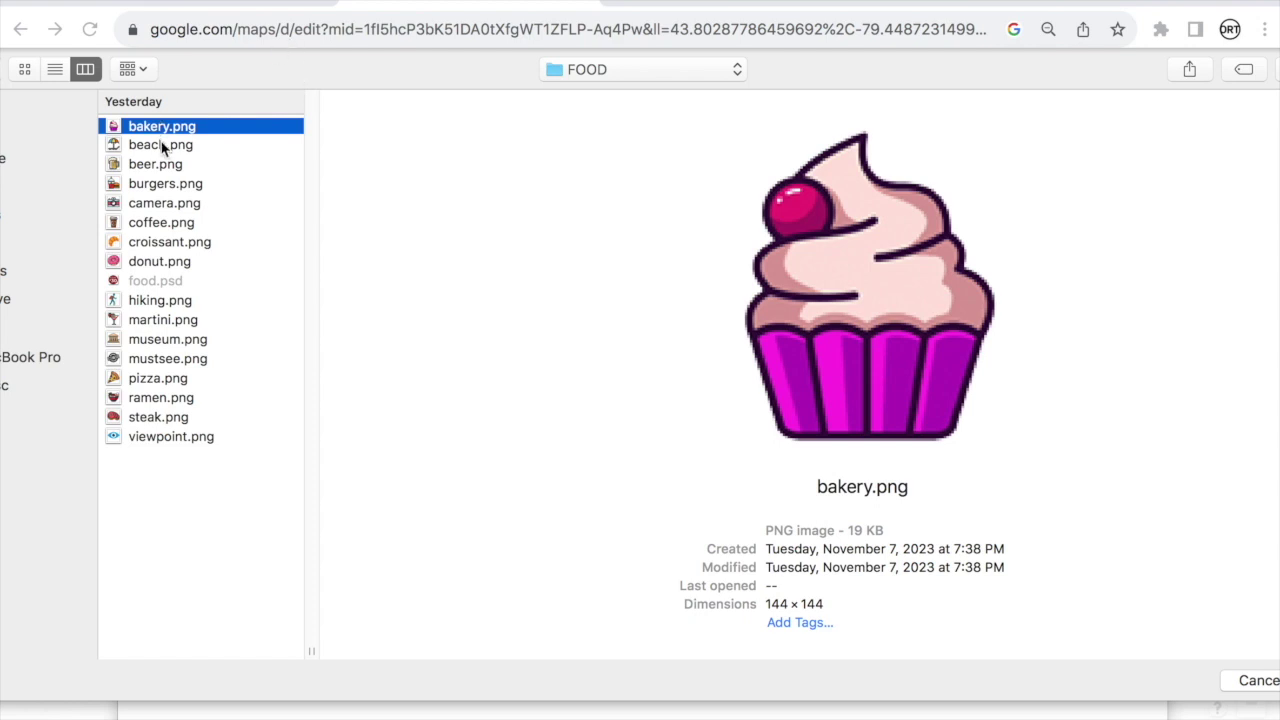
Step: Examine the icon images in the FOOD folder from beach.png through viewpoint.png, and cancel the upload without choosing a file
click(163, 147)
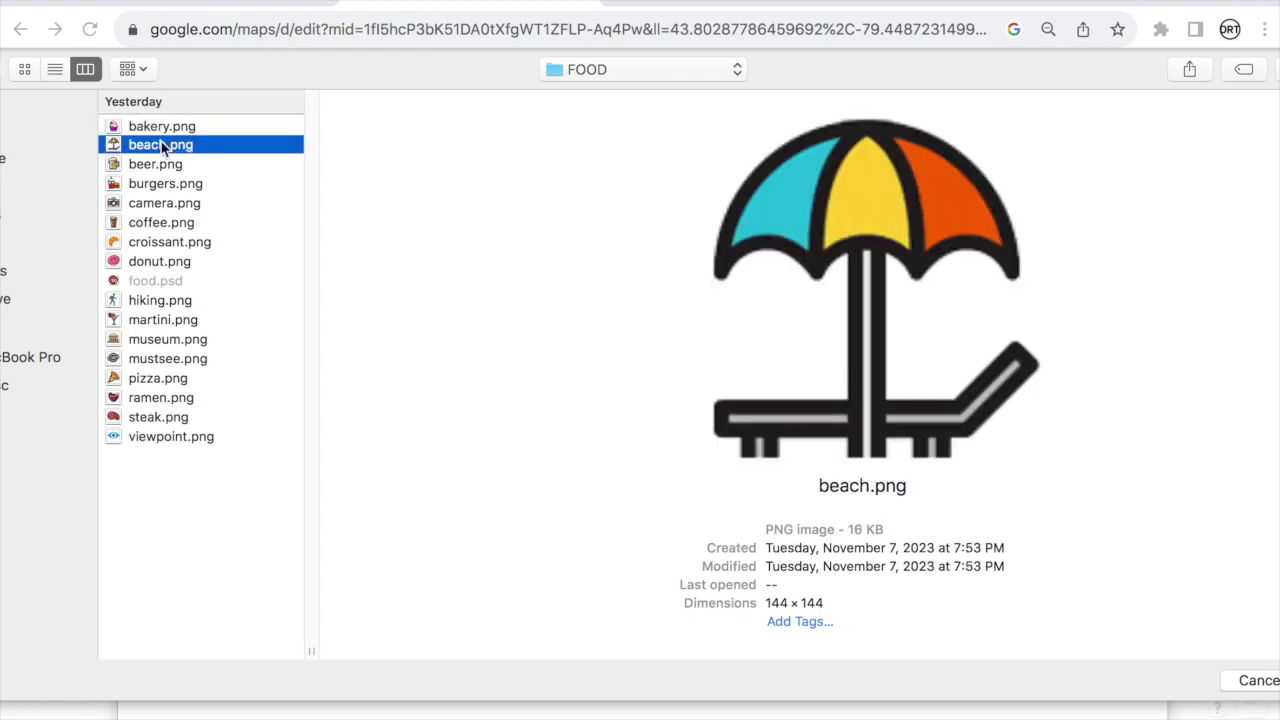
key(Down)
key(Down)
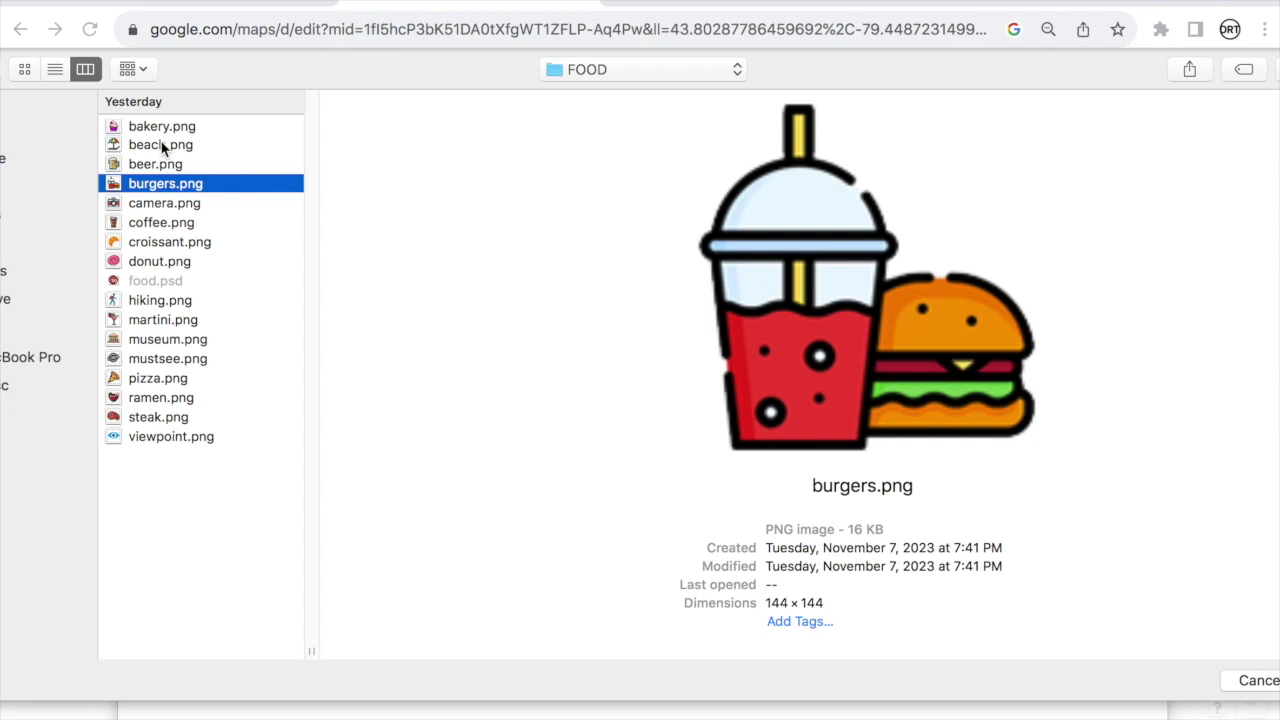
key(Down)
key(Down)
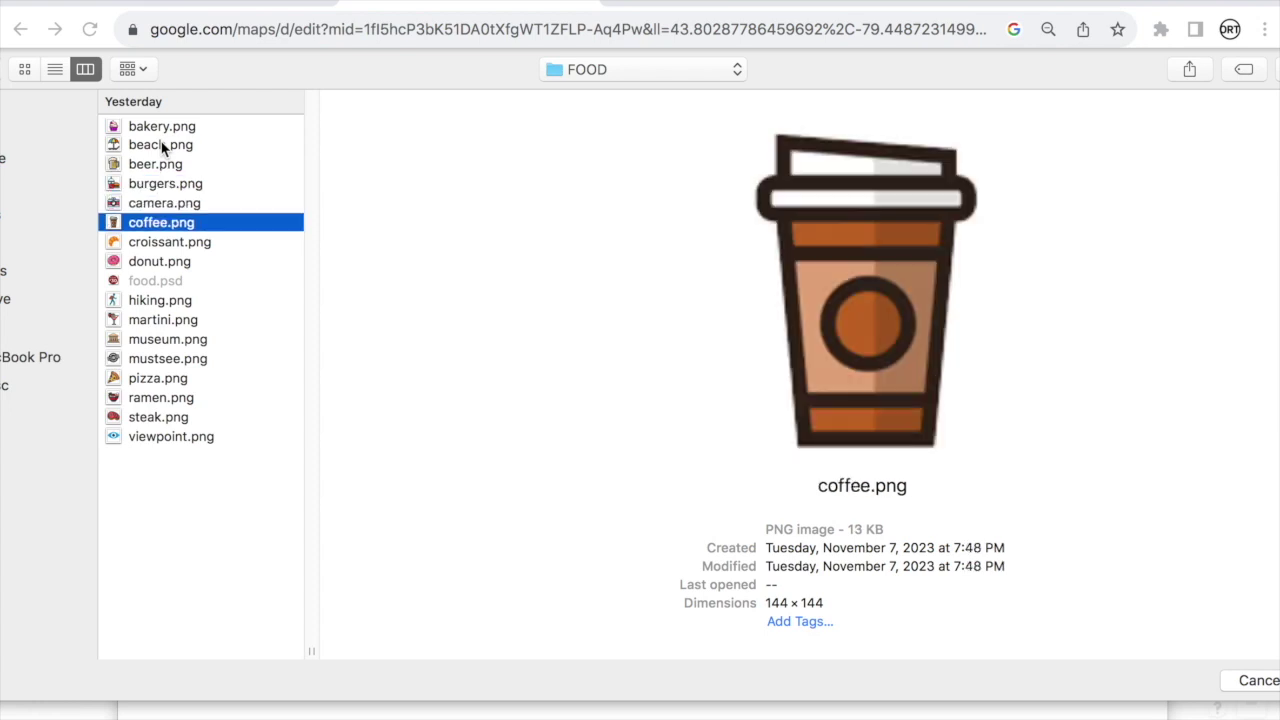
key(Down)
key(Down)
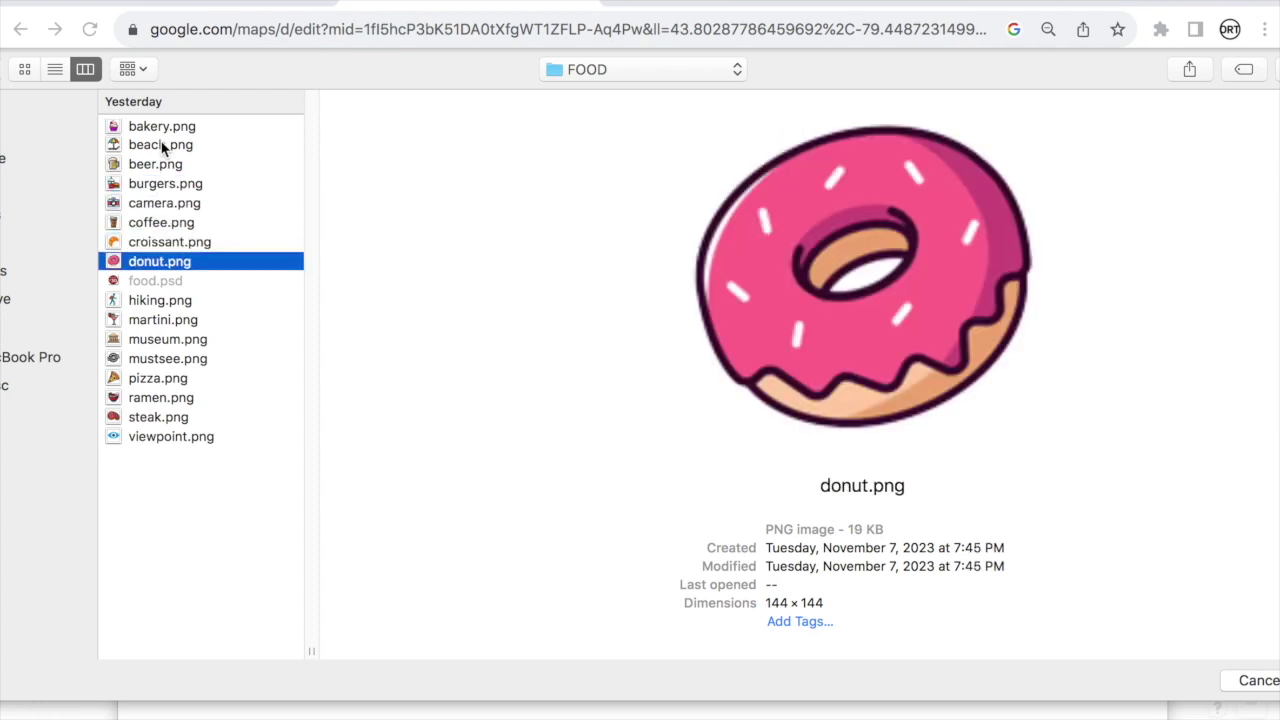
key(Down)
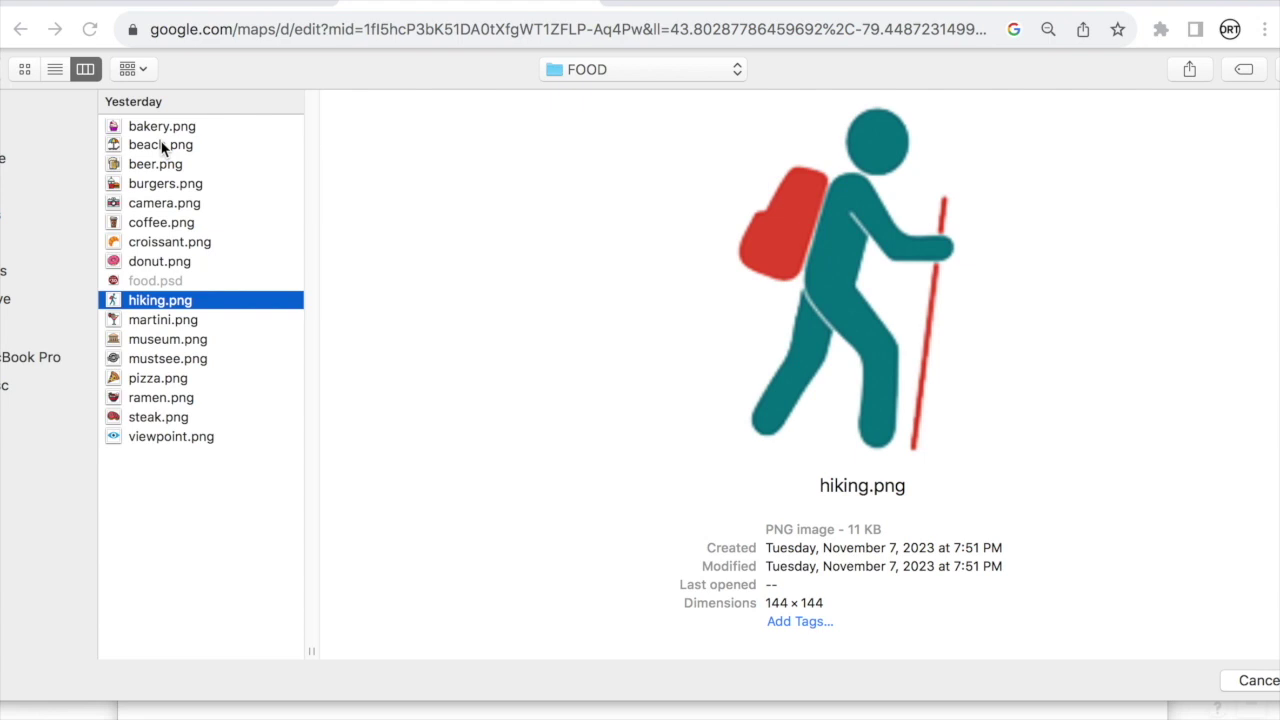
key(Down)
key(Down)
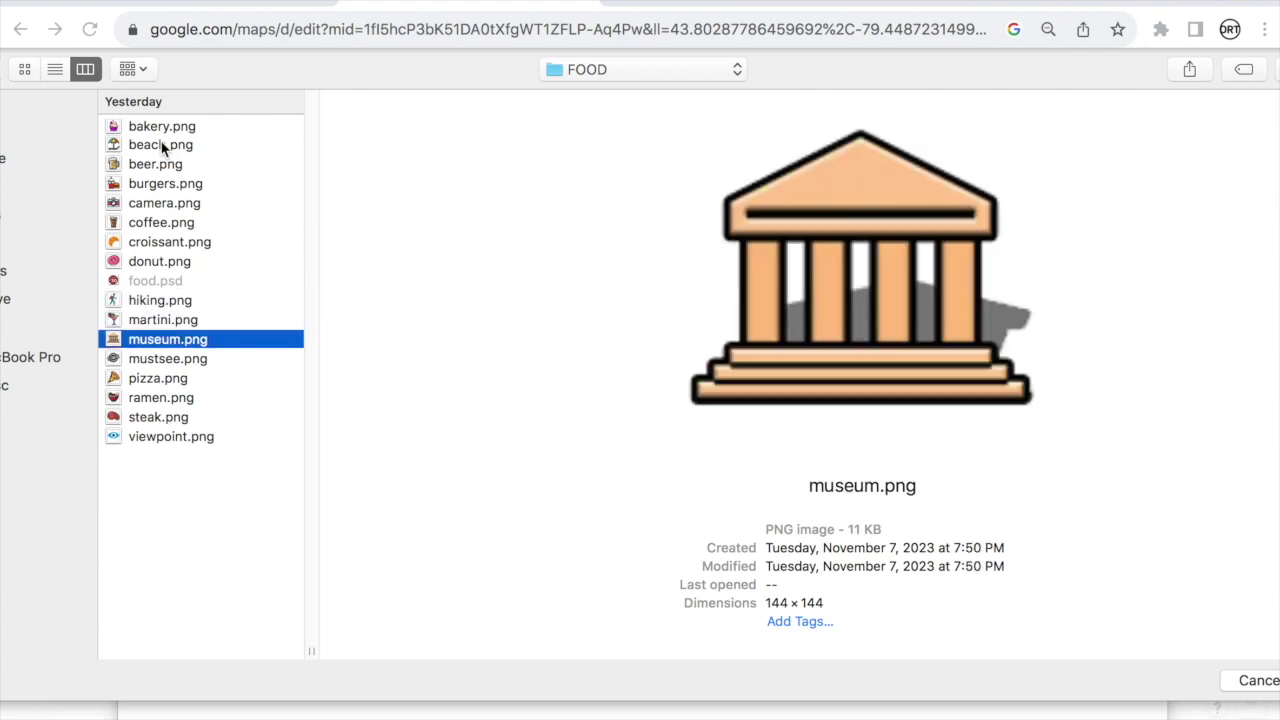
key(Down)
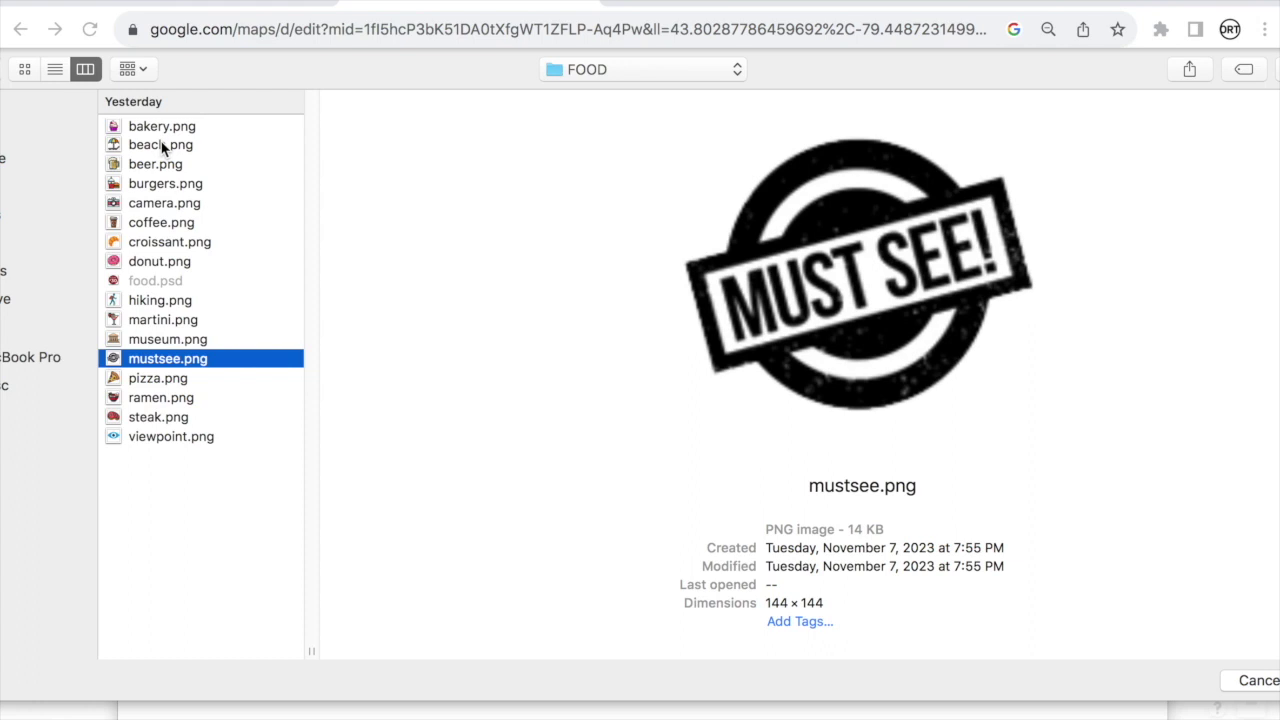
key(Down)
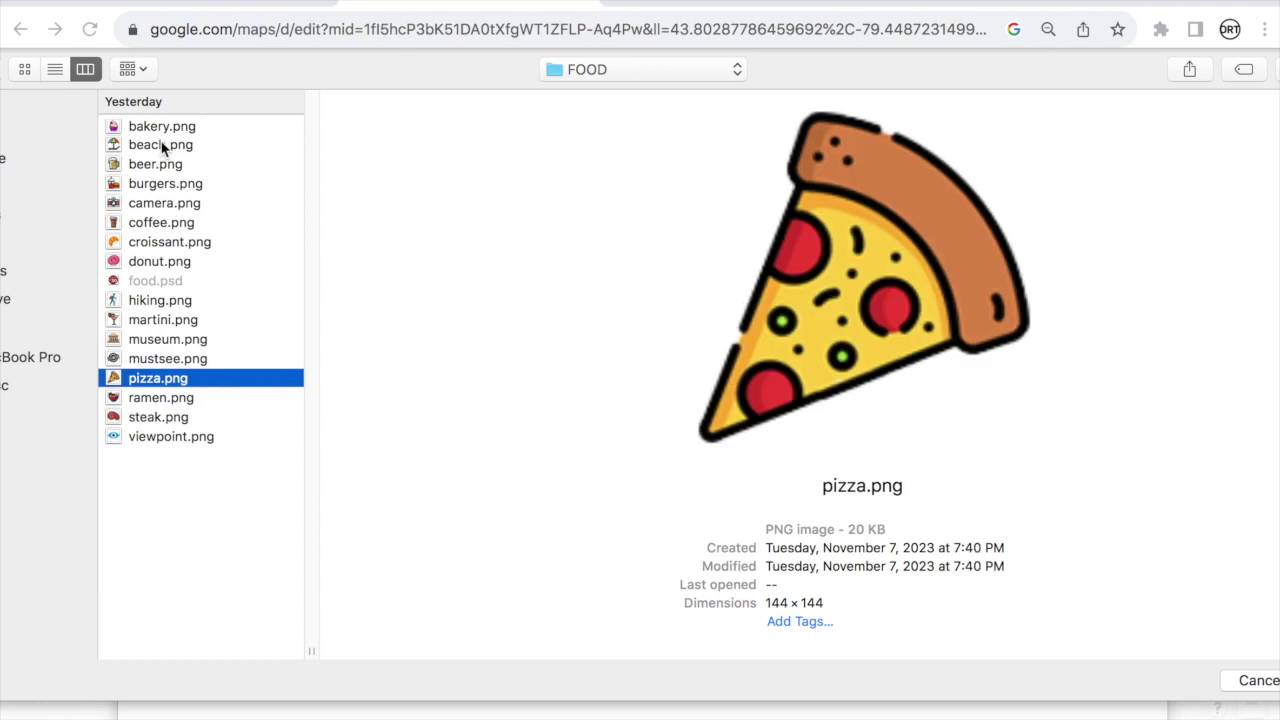
key(Down)
key(Down)
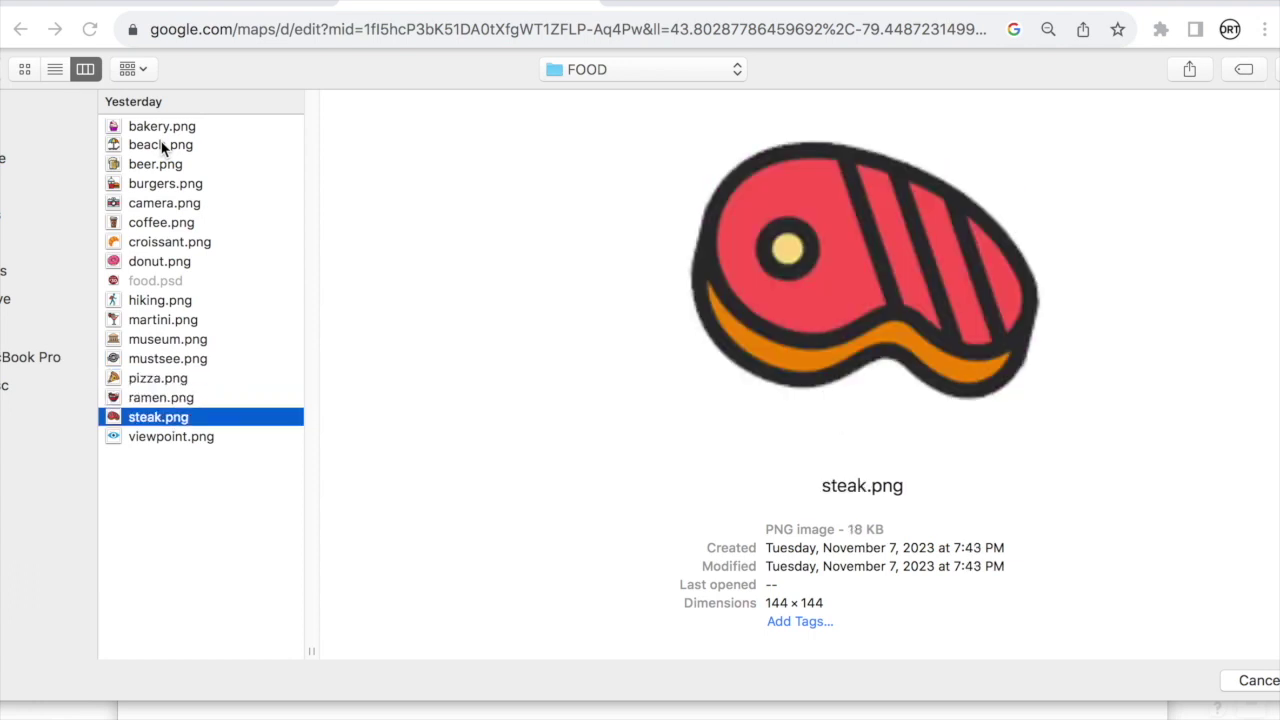
key(Down)
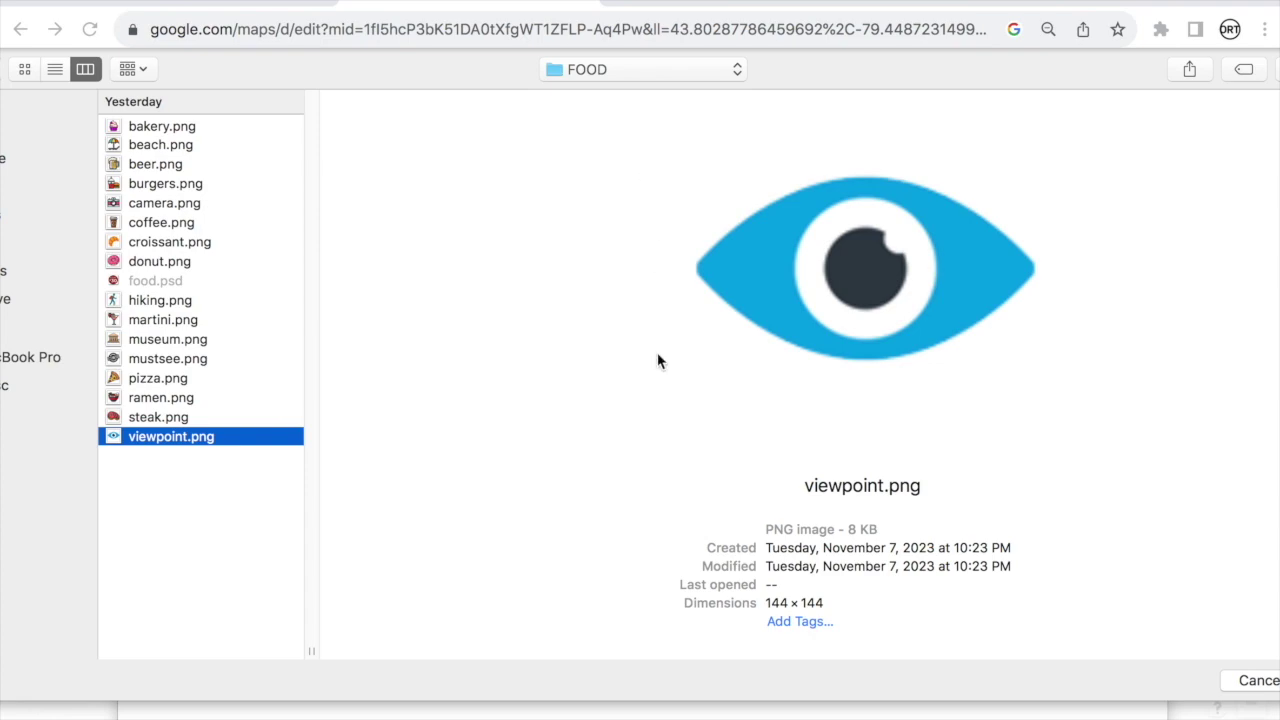
click(1262, 688)
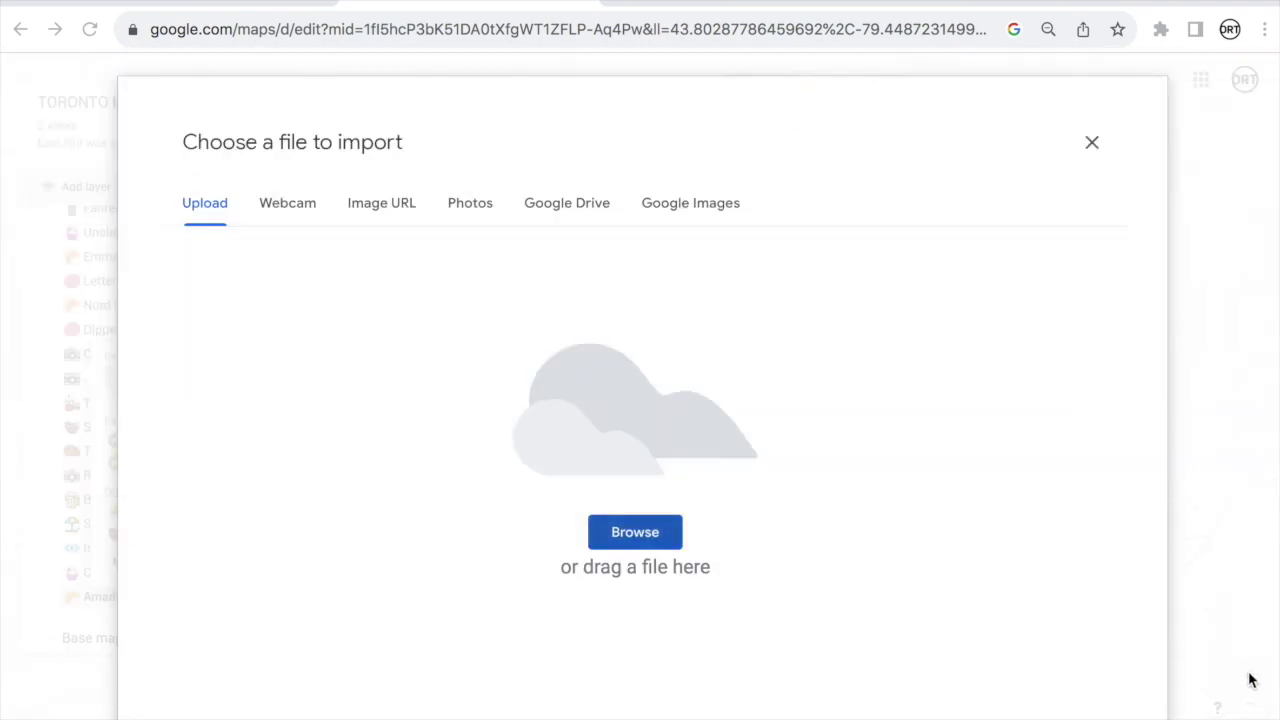
click(1094, 148)
click(1030, 132)
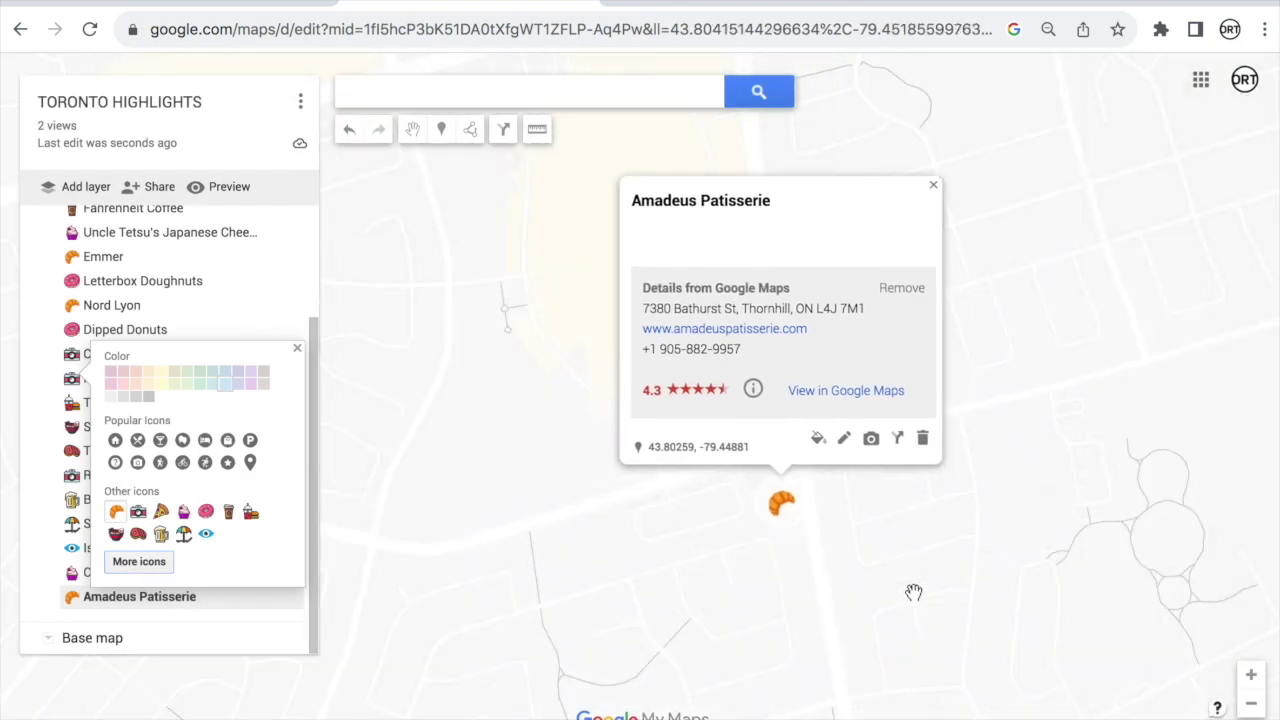
Step: Close the marker style options and add a new layer to the TORONTO HIGHLIGHTS map
click(913, 592)
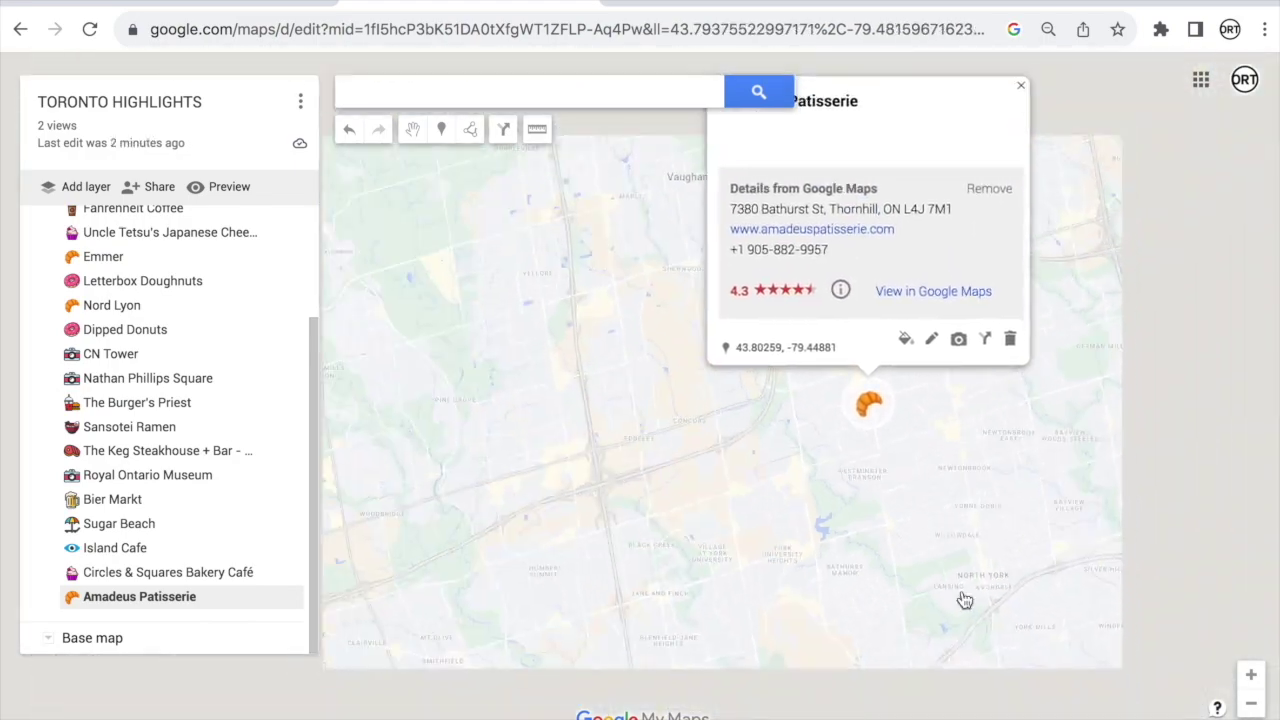
drag(964, 600, 915, 383)
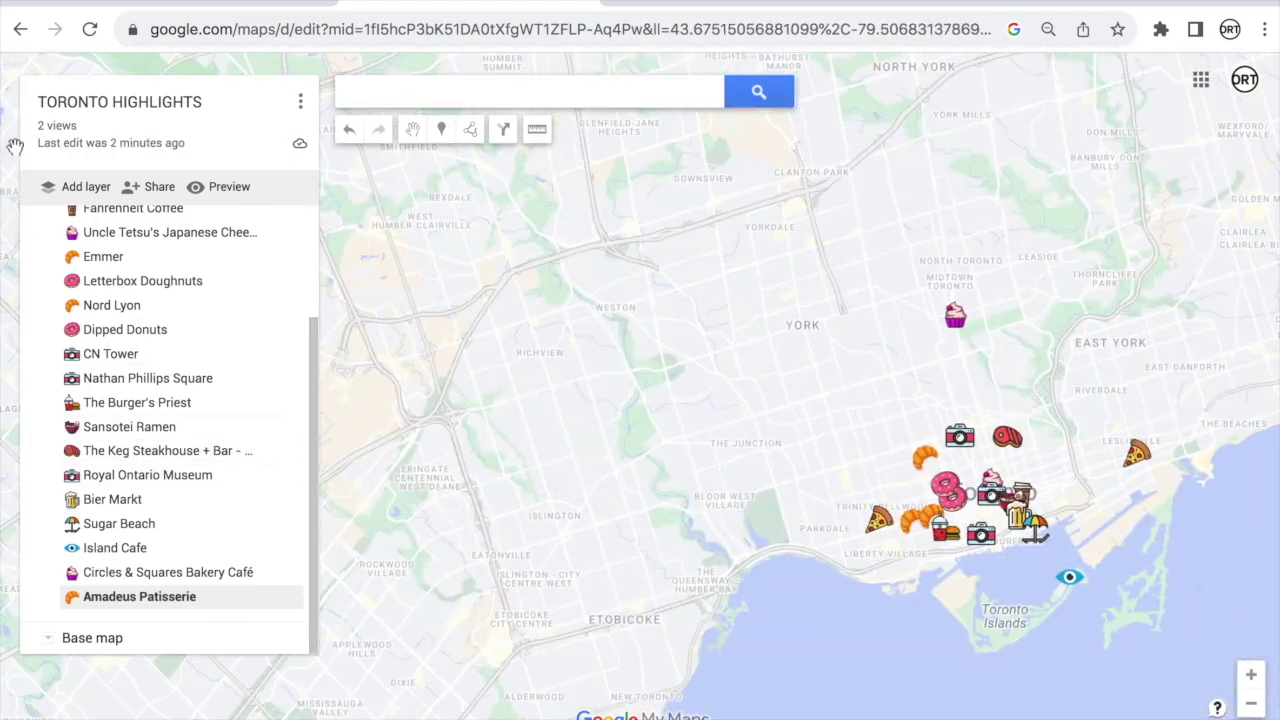
drag(310, 355, 311, 240)
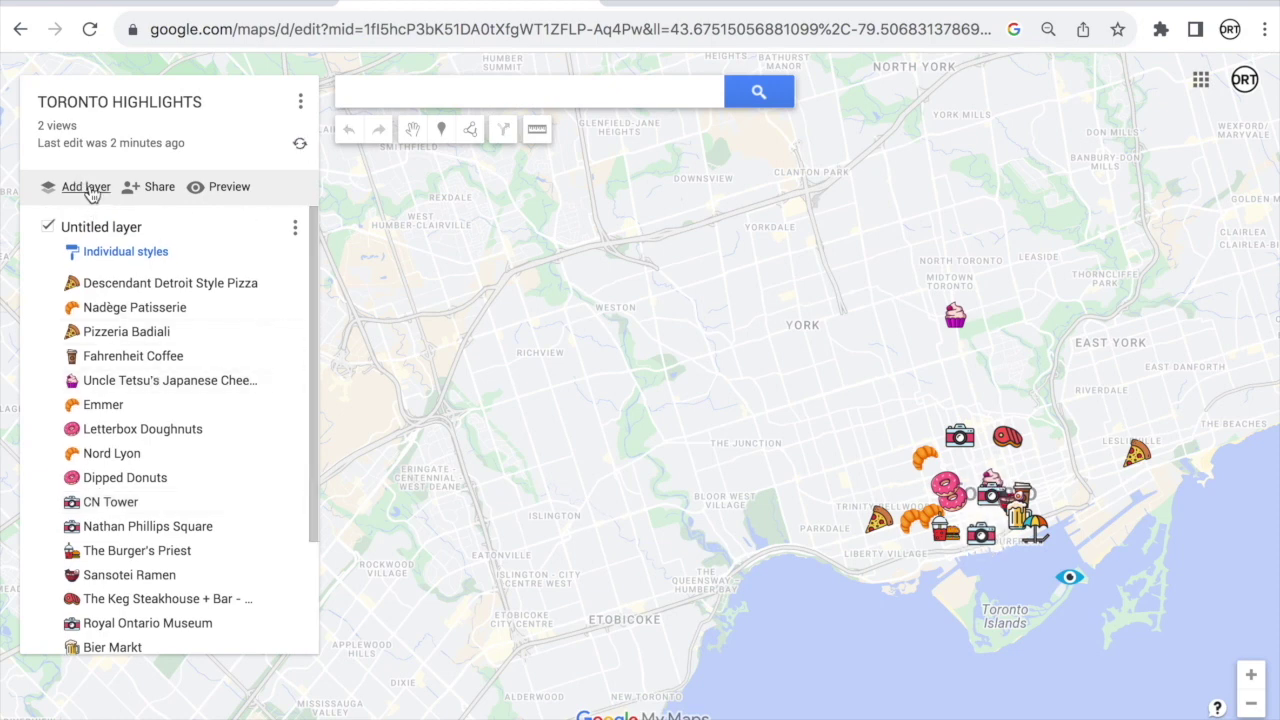
click(88, 187)
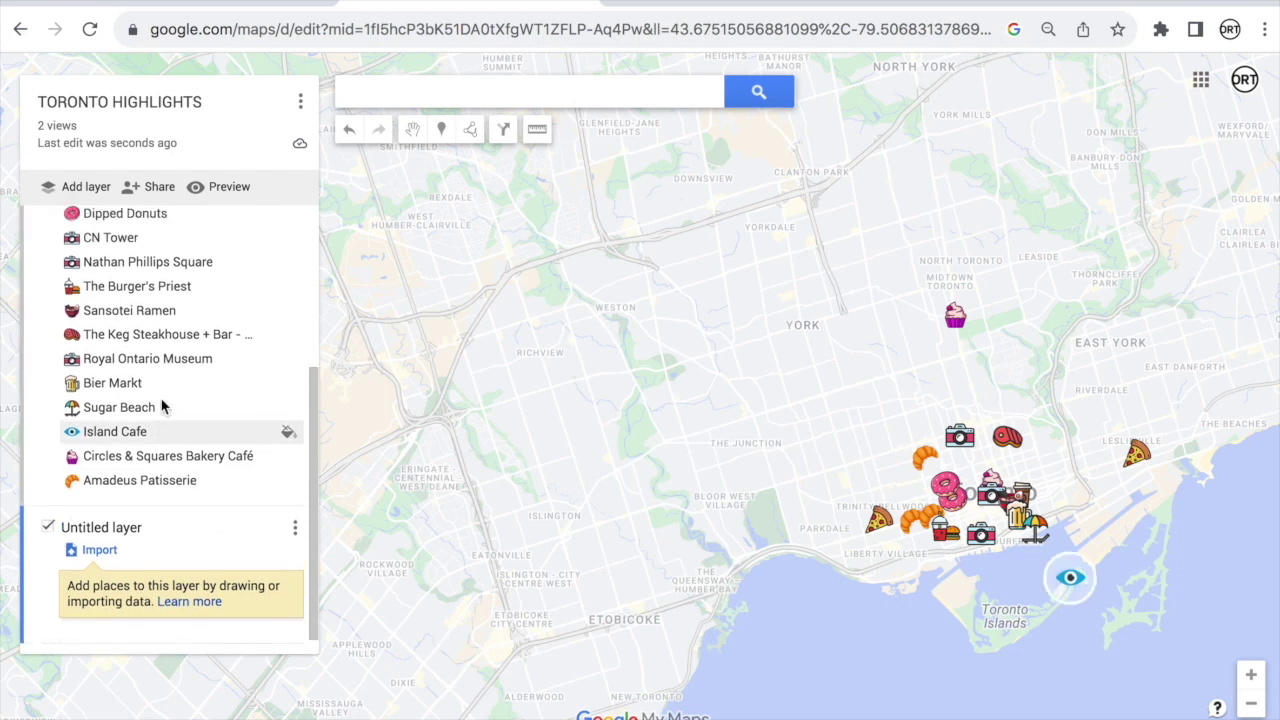
scroll(163, 406, up, 5)
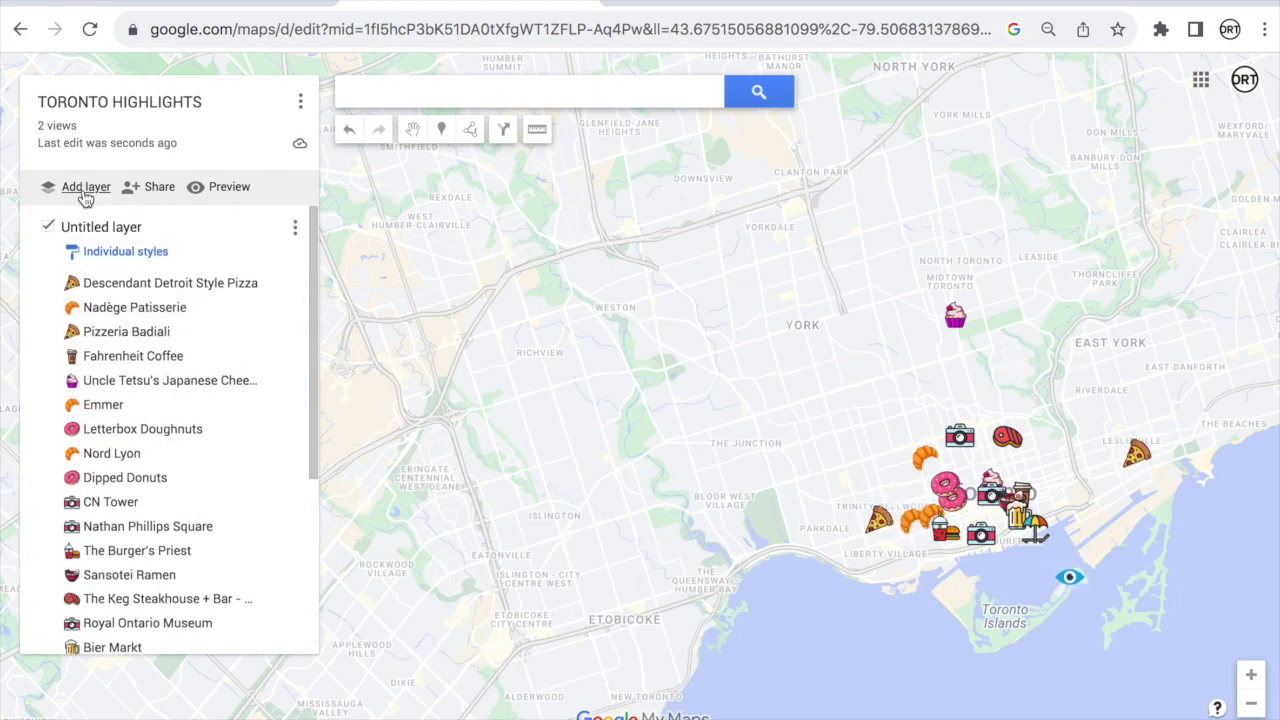
Step: Move Nord Lyon, Emmer and the other bakery and donut places into the second layer, and toggle that layer's visibility on and off
click(49, 229)
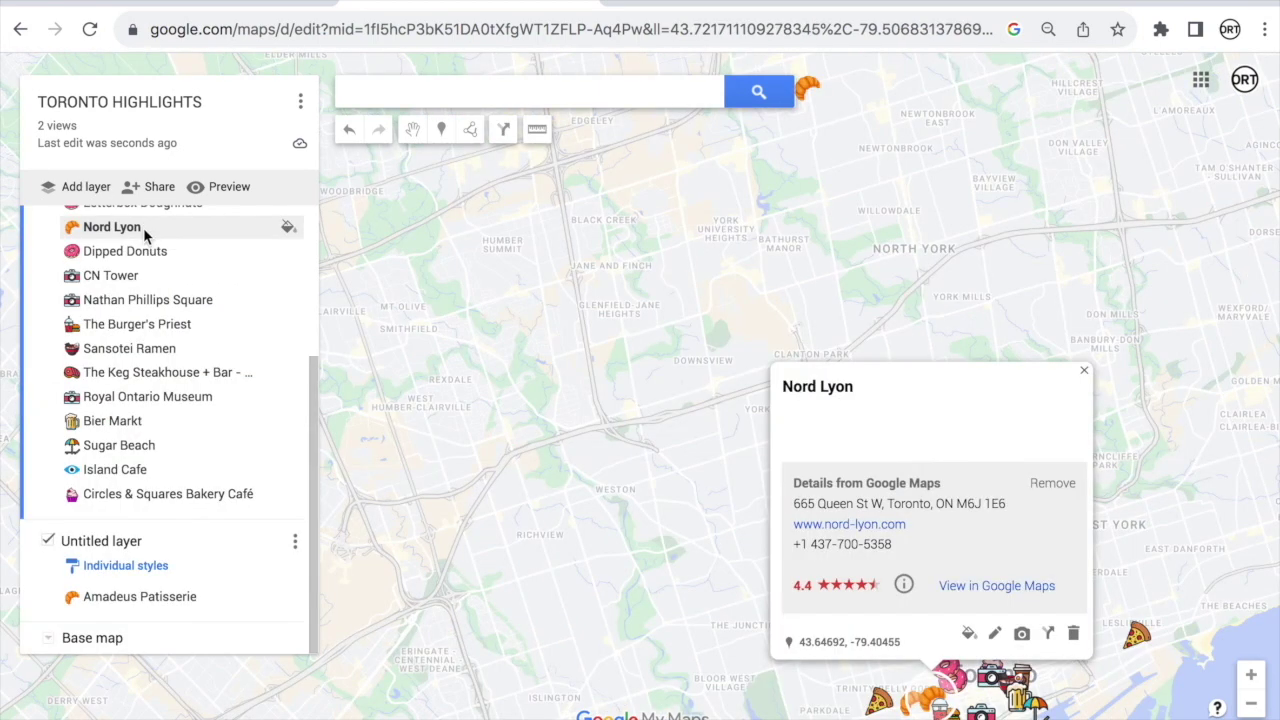
drag(143, 227, 215, 610)
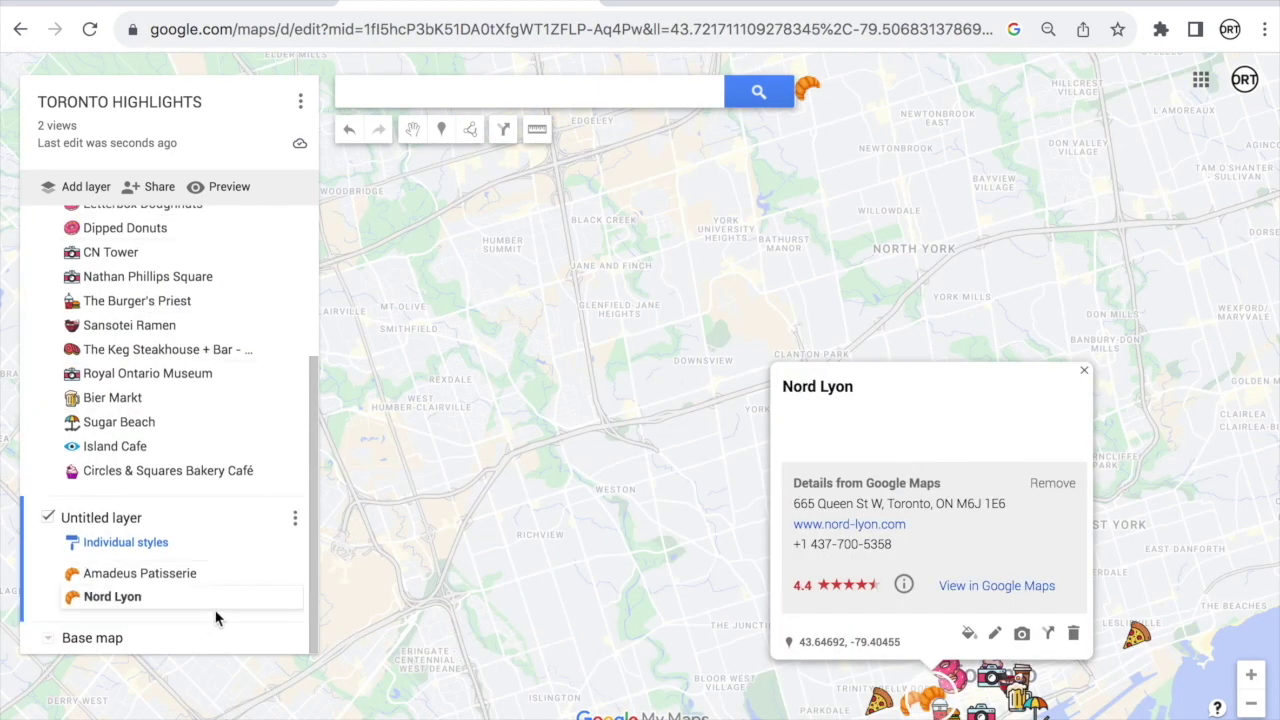
scroll(194, 325, up, 3)
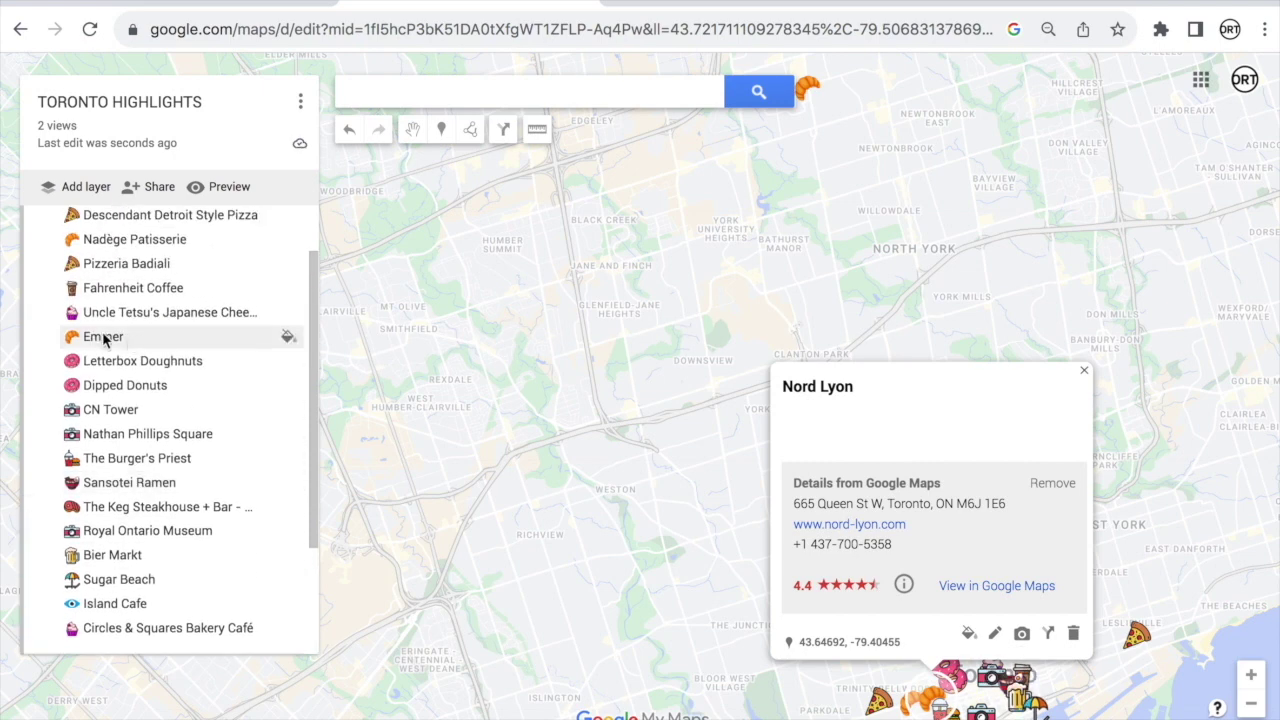
click(105, 337)
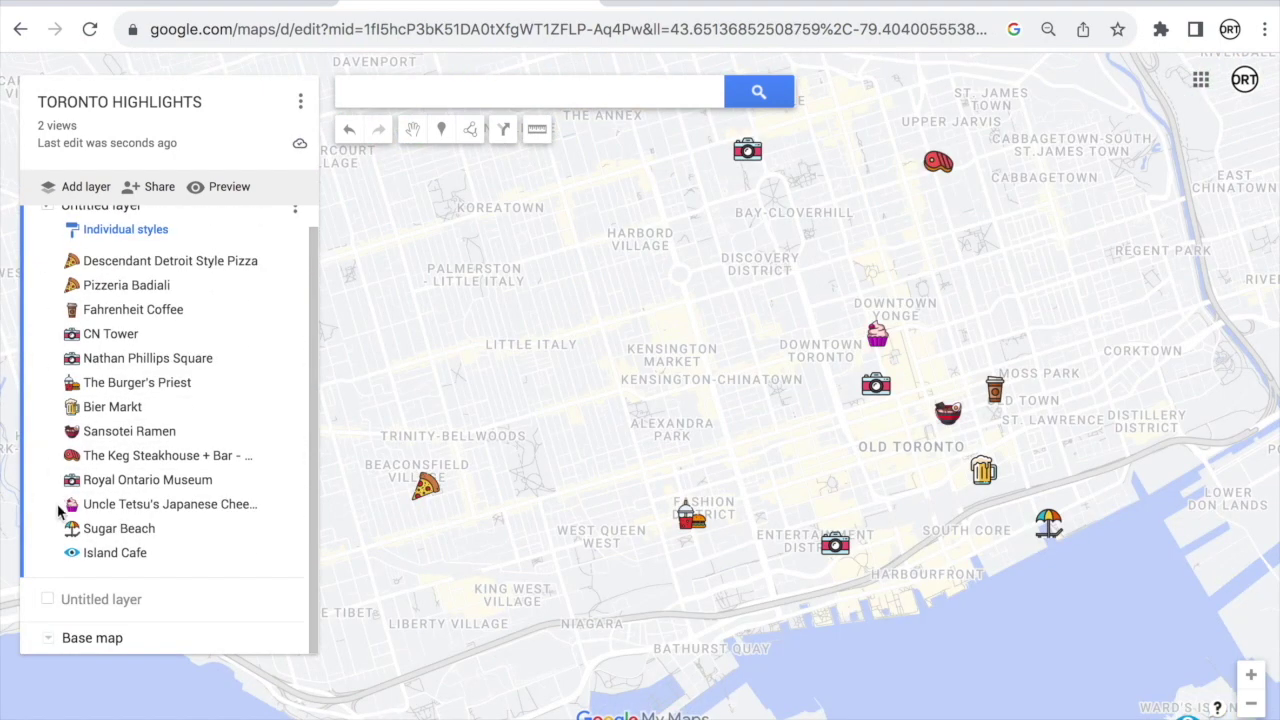
click(47, 600)
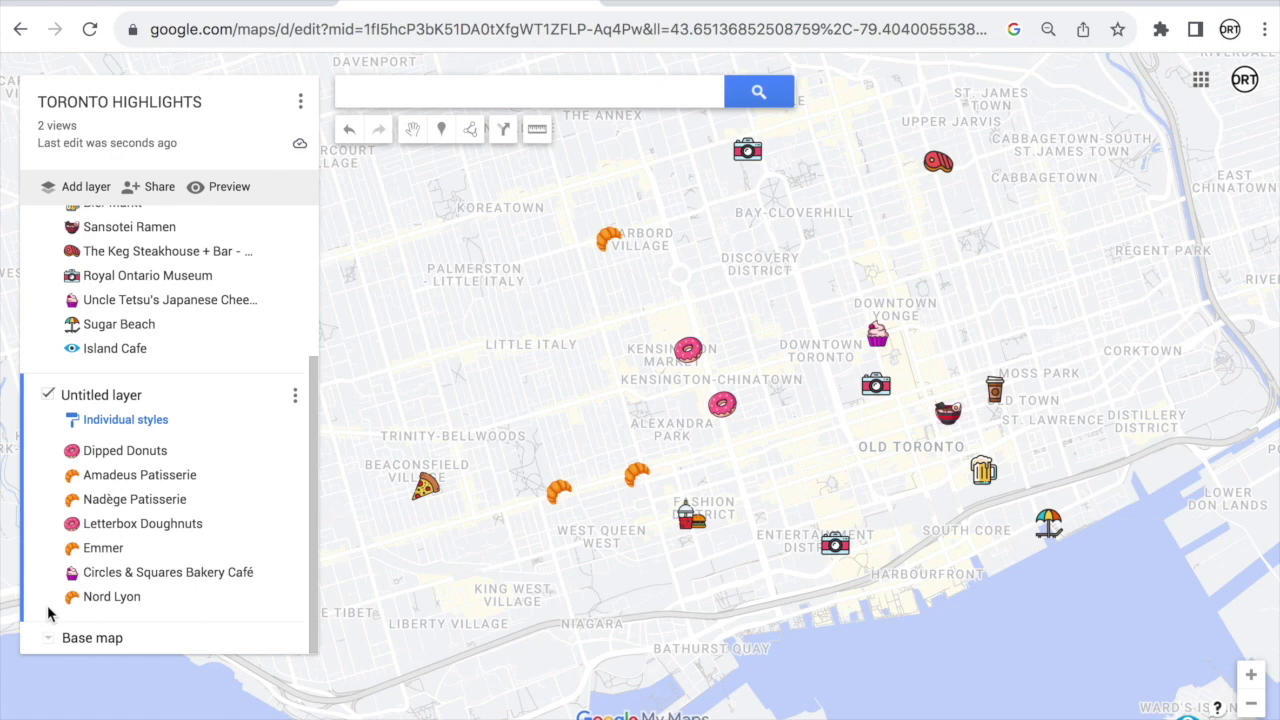
click(47, 398)
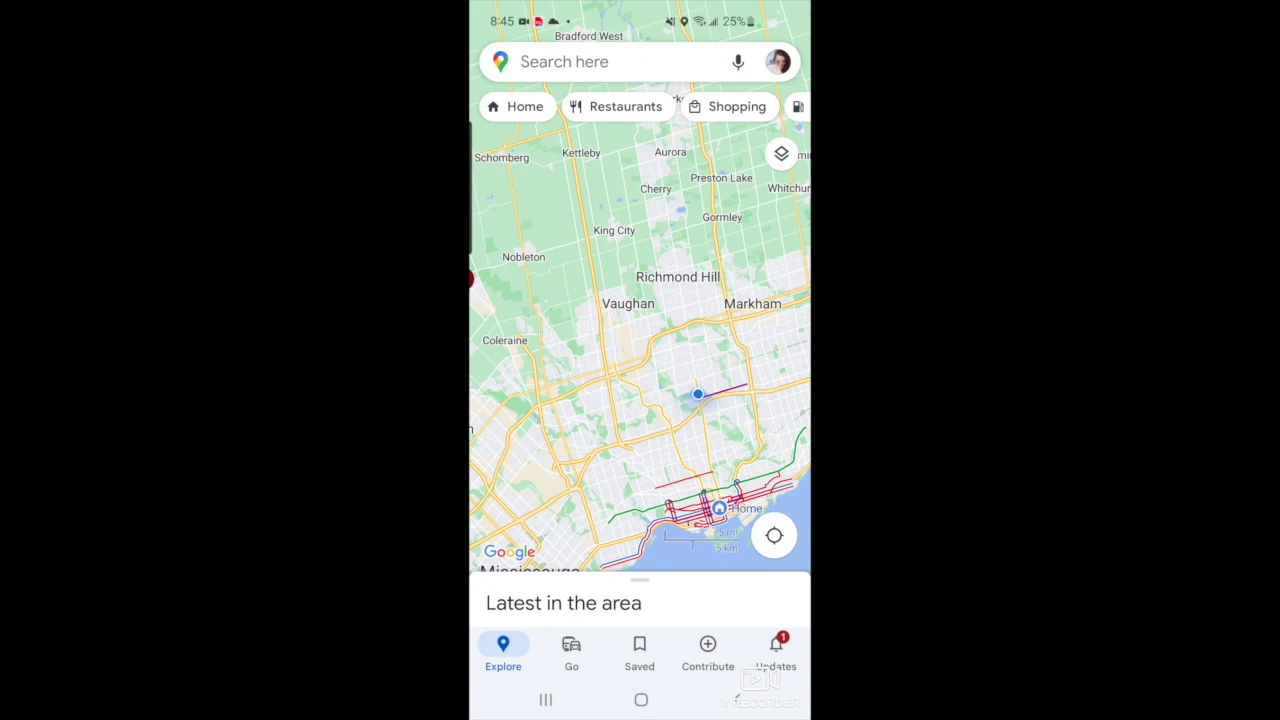
Step: Switch to the Google Maps mobile app and open the saved custom map FALL WINTER TRIP #3
click(639, 652)
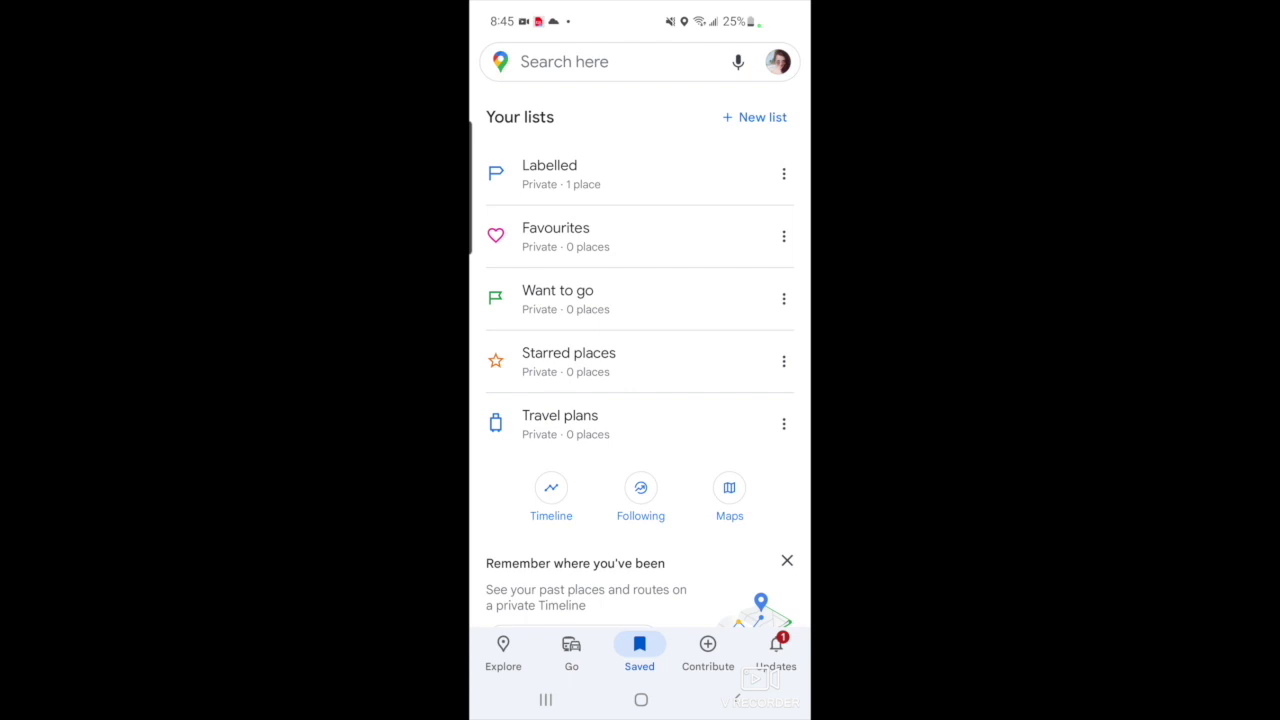
click(729, 495)
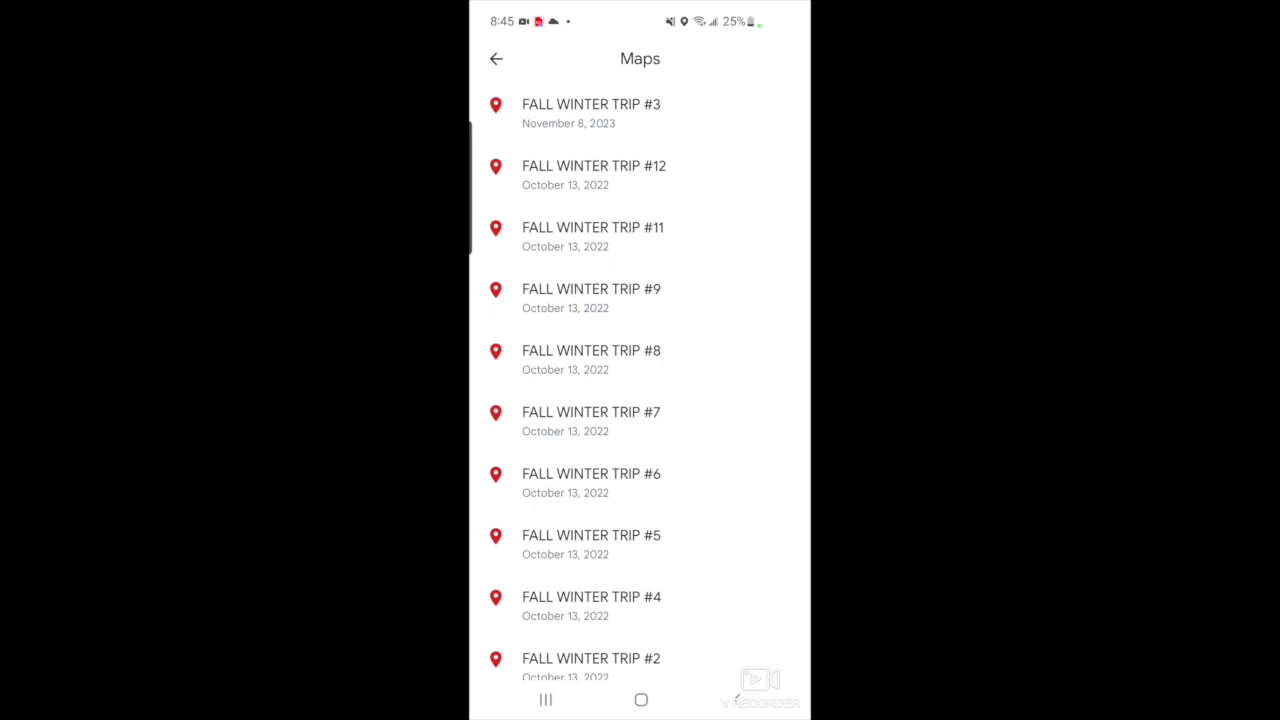
click(591, 112)
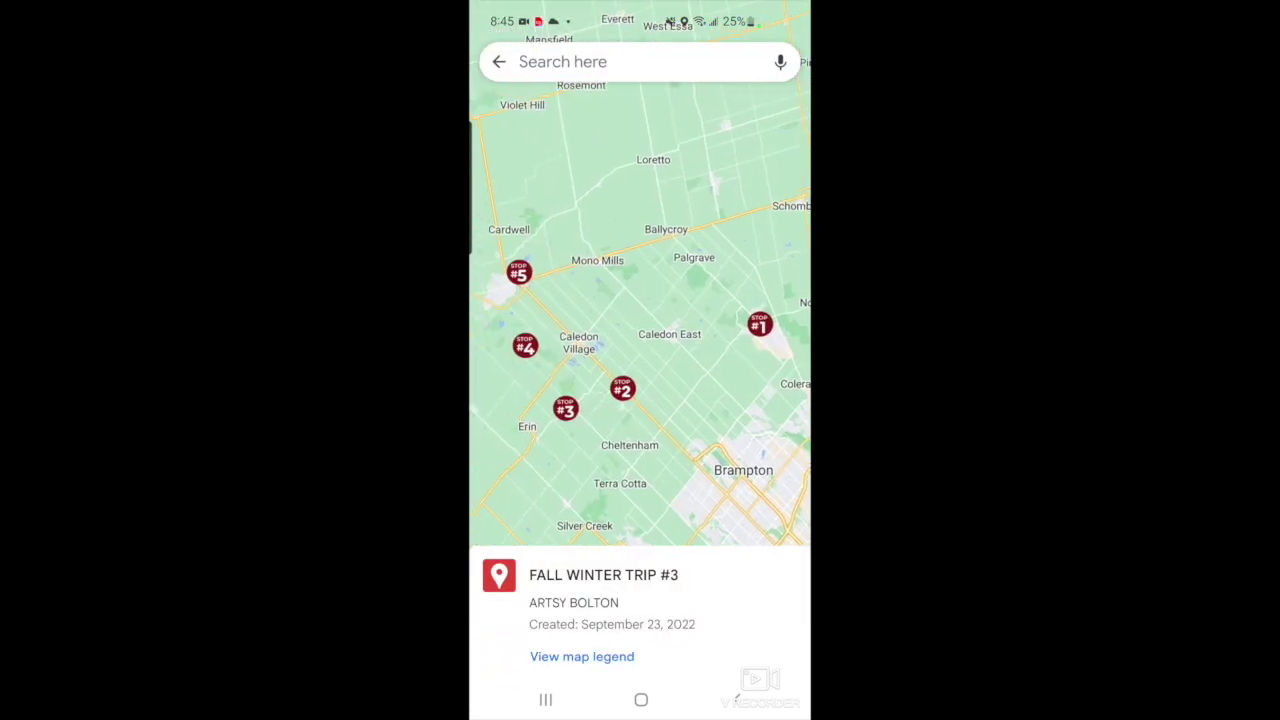
Step: Open the details of the Stop #1 marker, Ethereal, and get directions to it from the current location
click(734, 337)
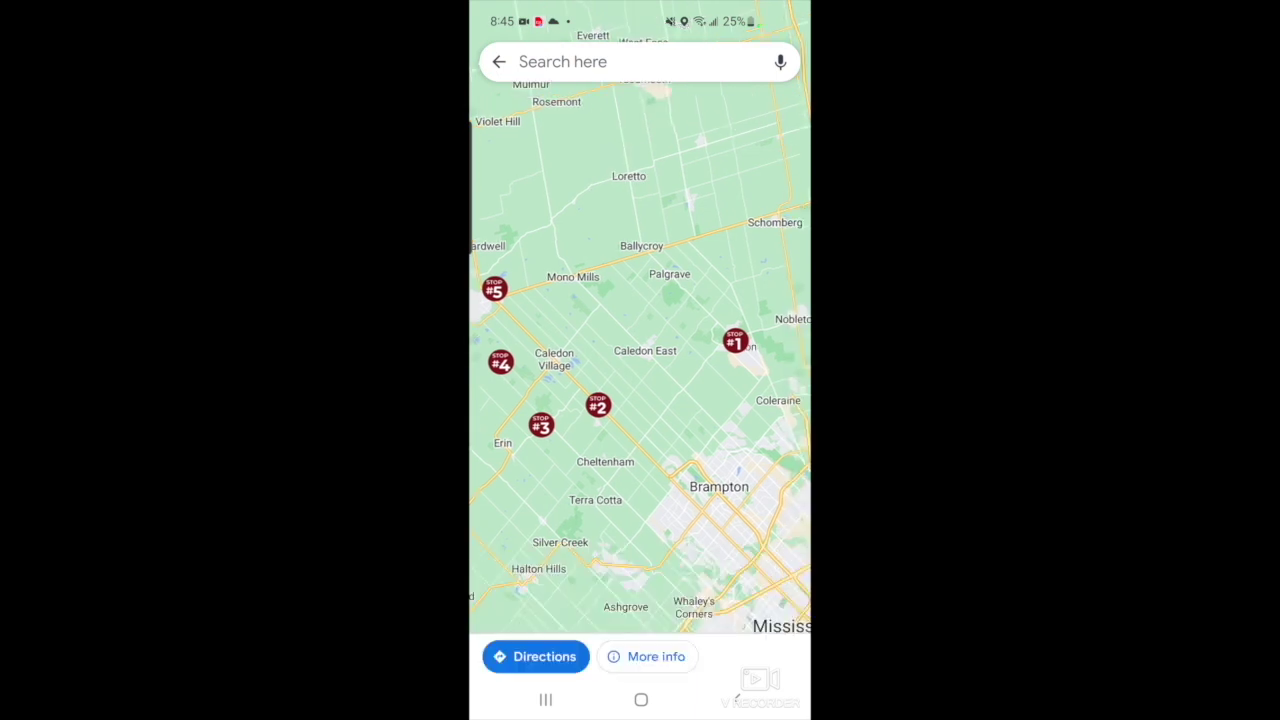
click(647, 656)
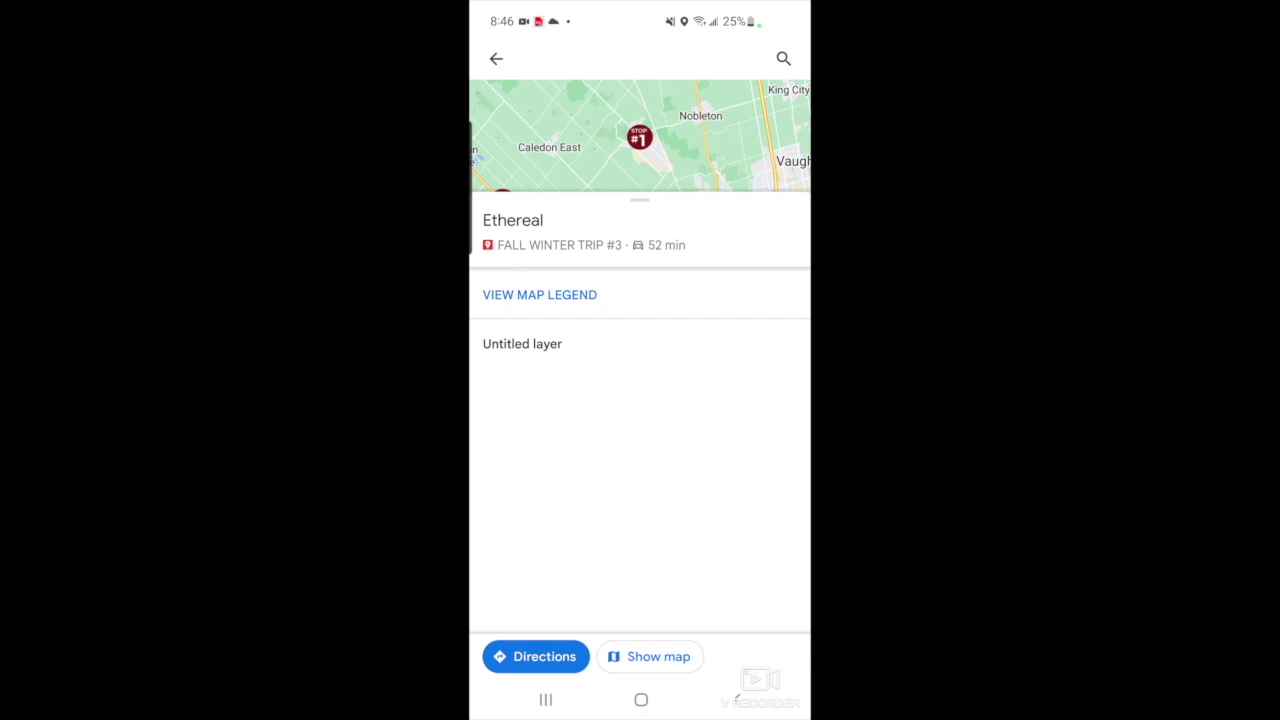
click(536, 656)
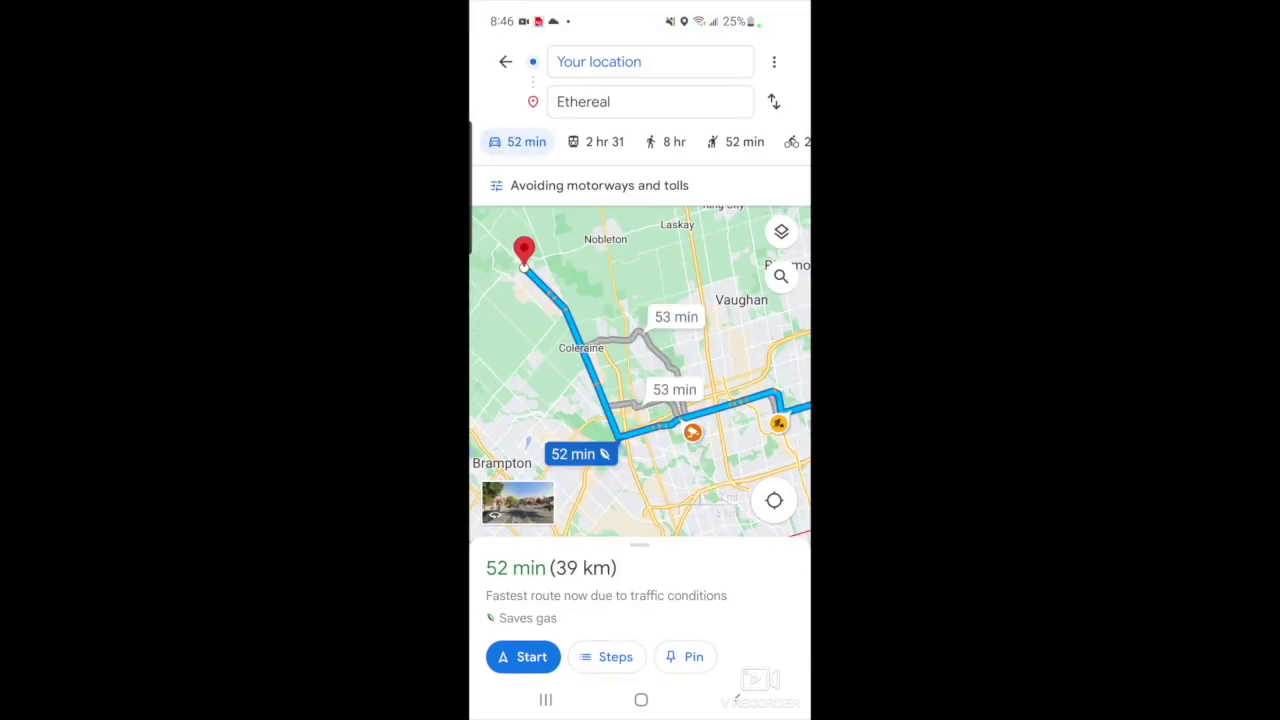